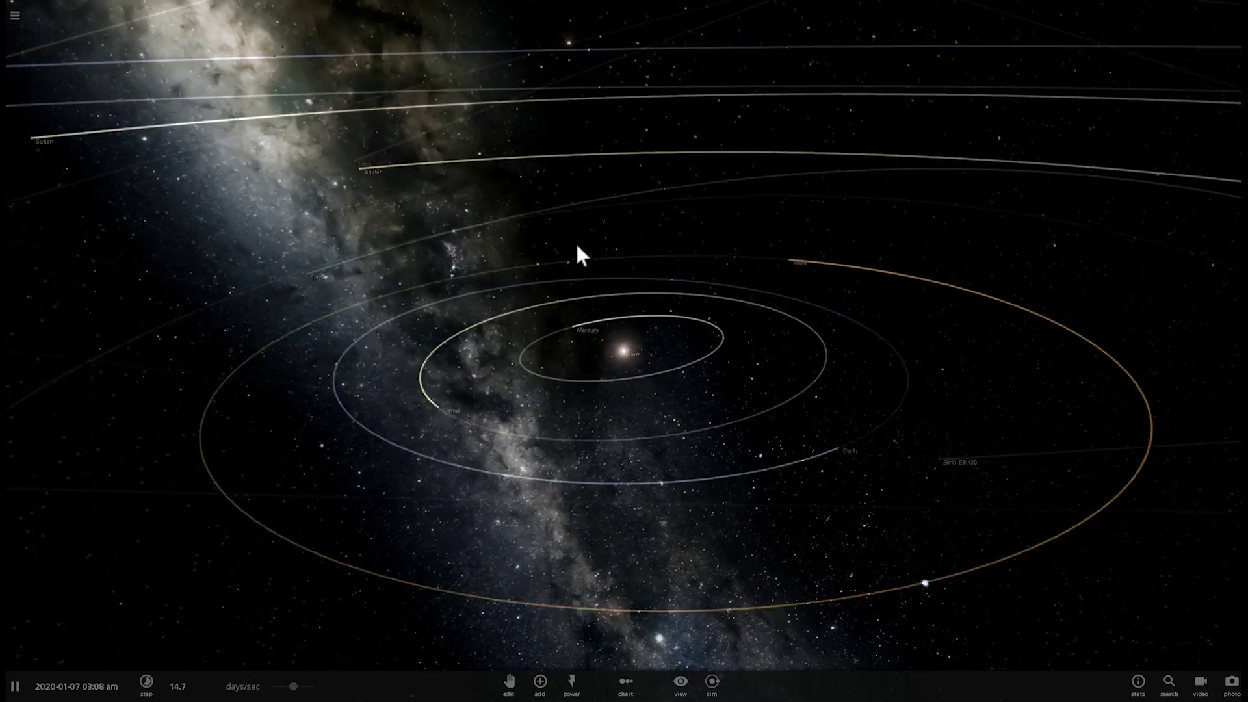
{"action": "scroll", "coordinate": [577, 247], "scroll_direction": "down", "scroll_amount": 8}
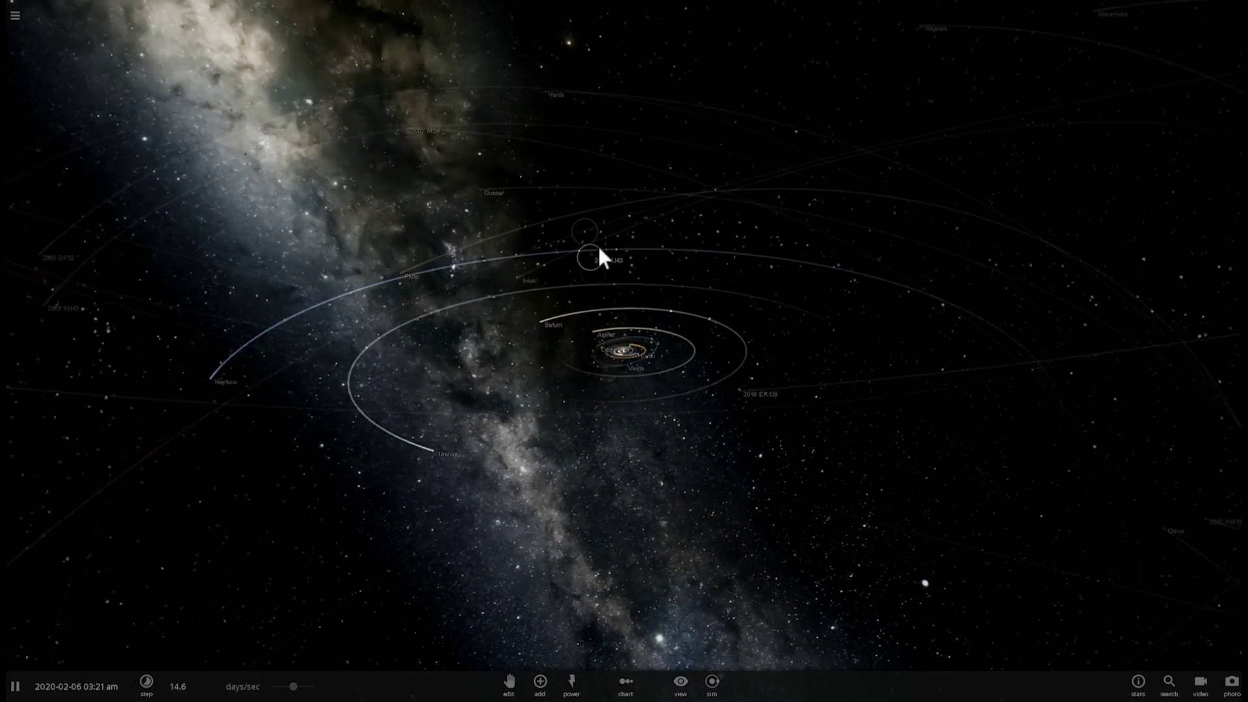
Place a Black Hole 10 Million M_Sun near the solar system and centre the view on it.
{"action": "left_click", "coordinate": [539, 681]}
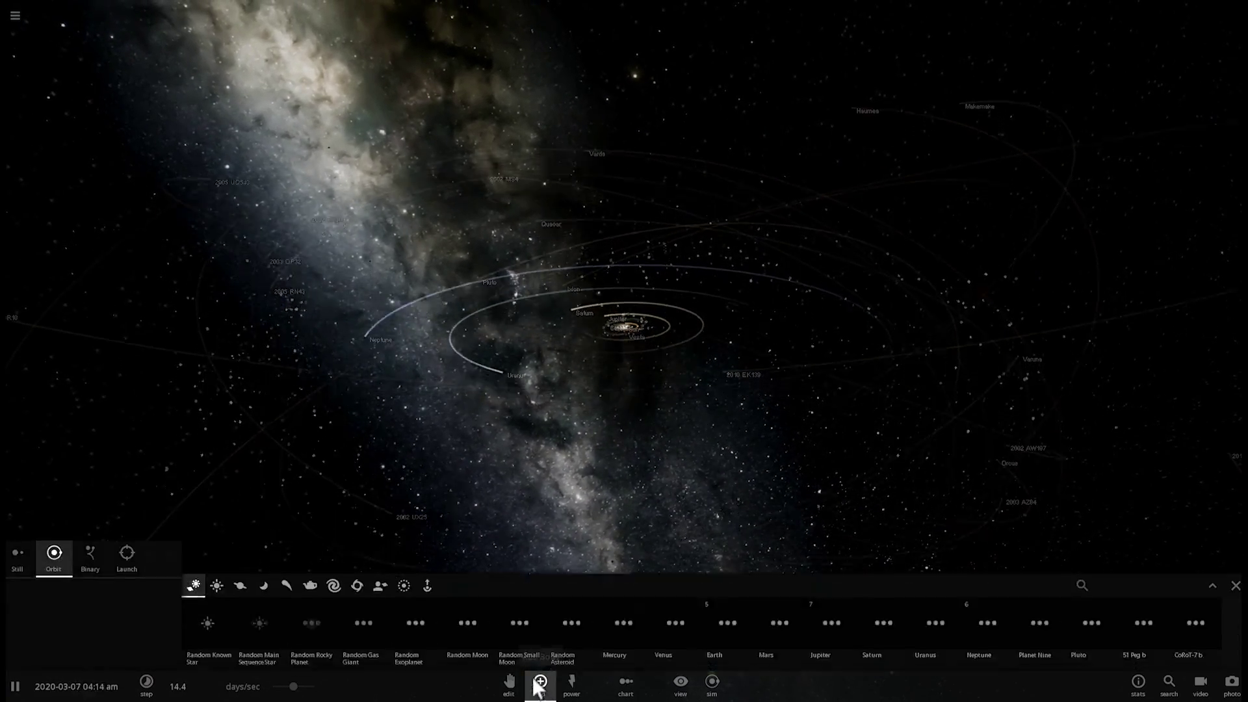
{"action": "left_click", "coordinate": [357, 584]}
{"action": "left_click", "coordinate": [464, 626]}
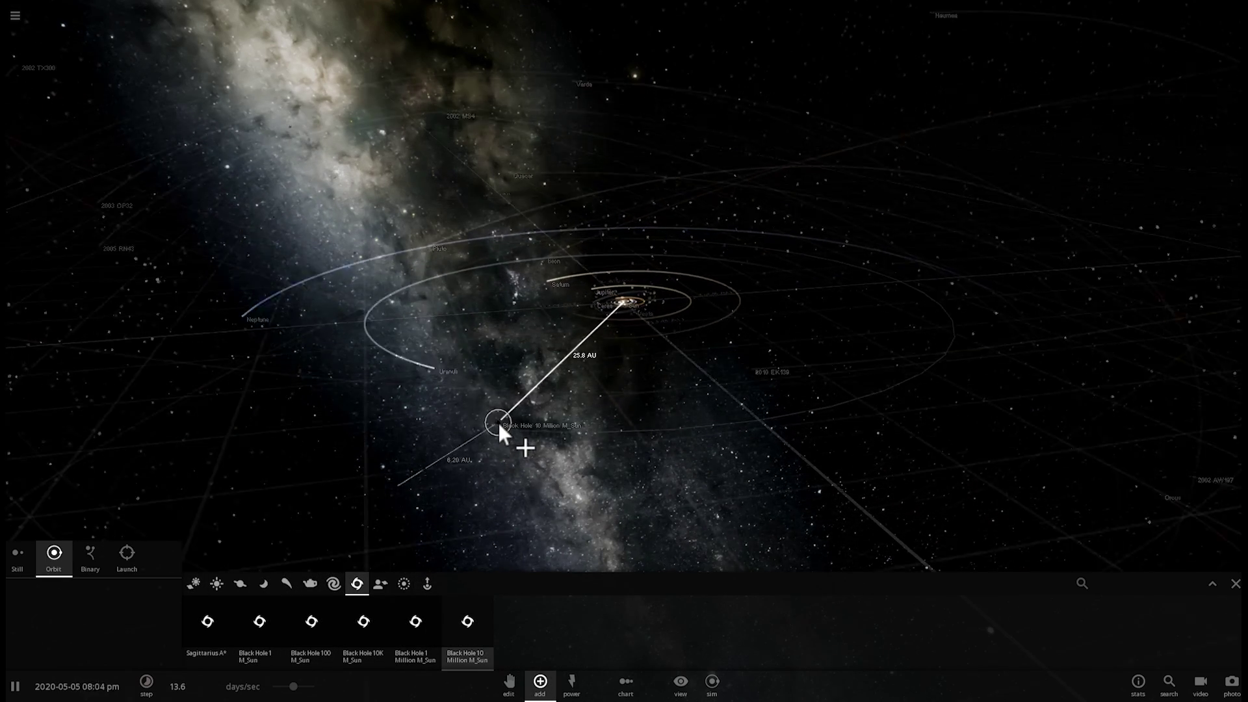
{"action": "left_click", "coordinate": [319, 364]}
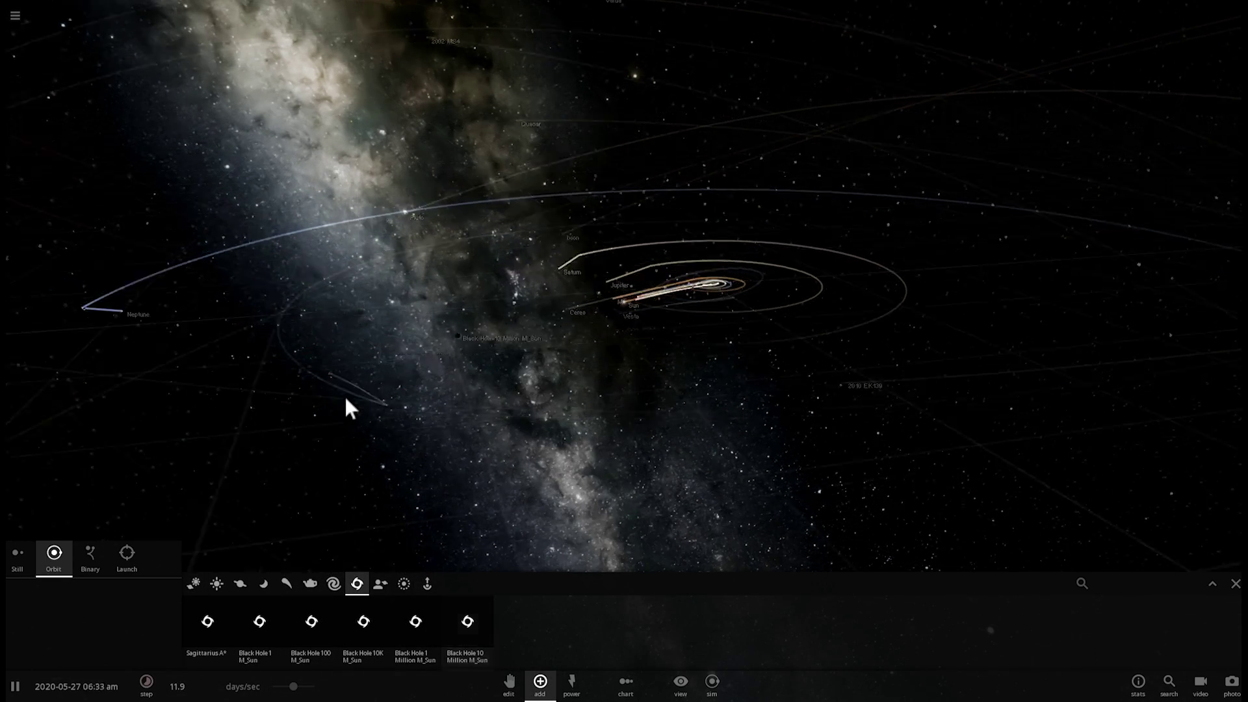
{"action": "double_click", "coordinate": [582, 307]}
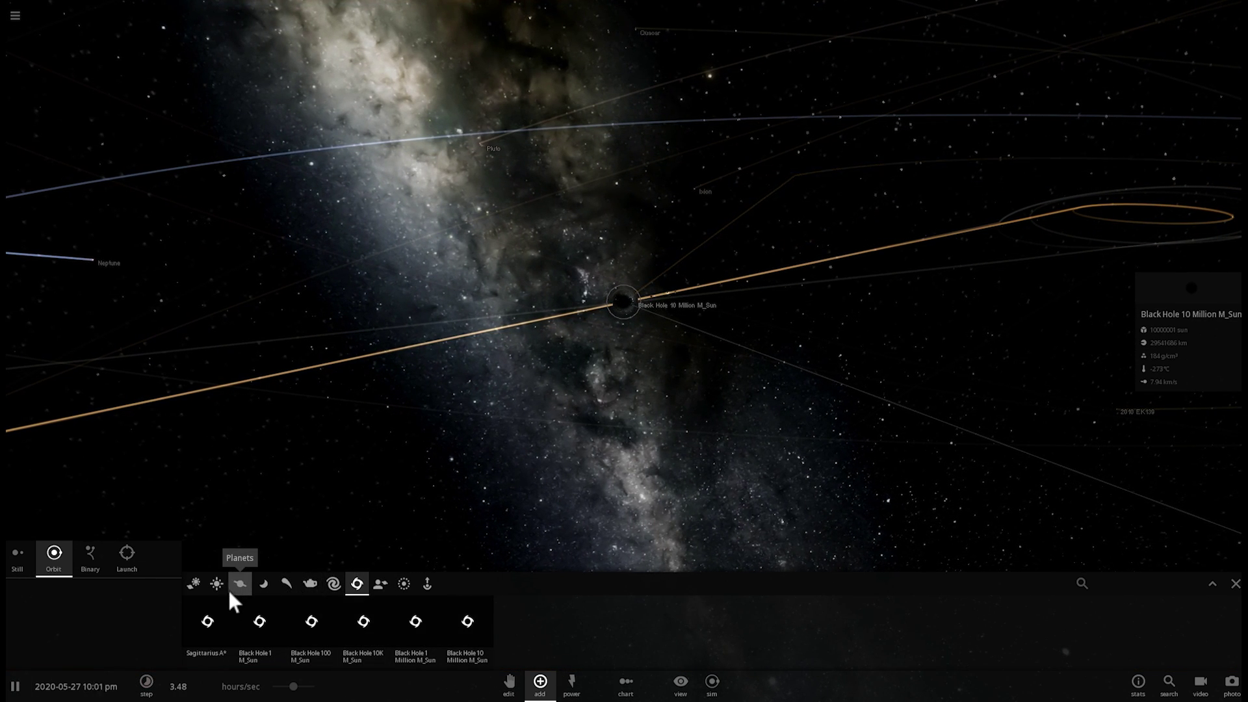
Place the star UY Scuti beside the black hole and zoom in on the pair.
{"action": "left_click", "coordinate": [217, 585]}
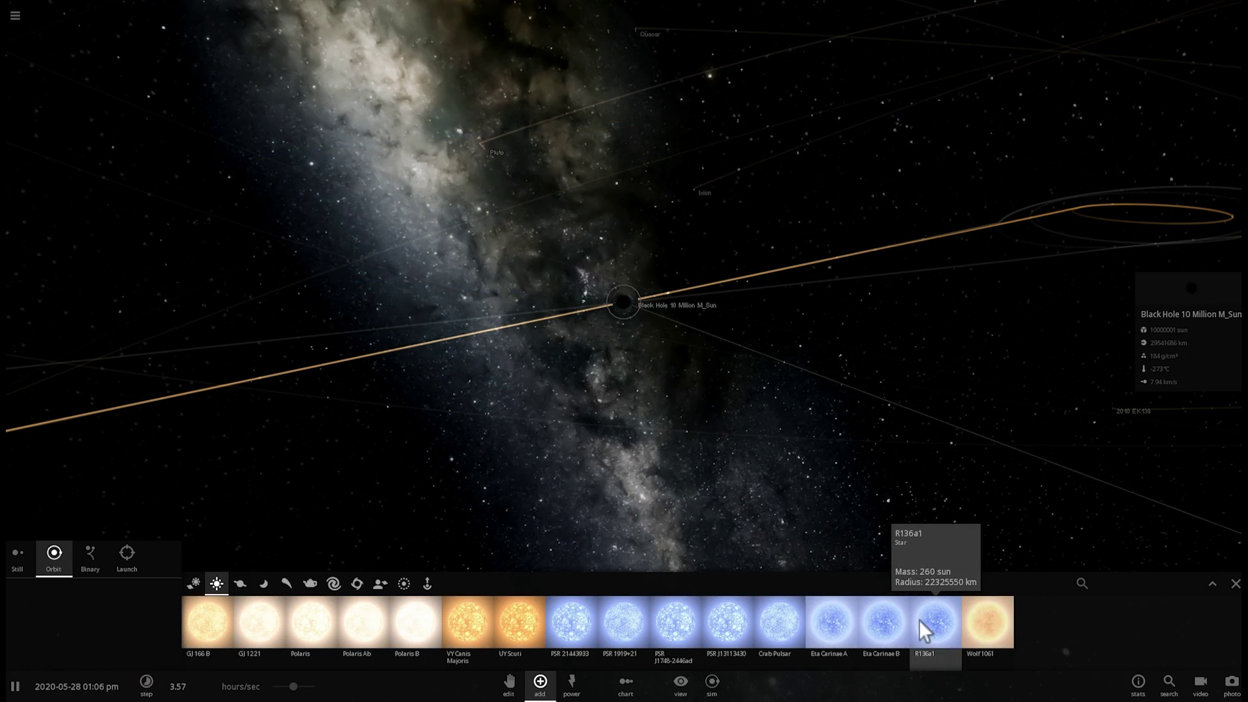
{"action": "left_click", "coordinate": [520, 623]}
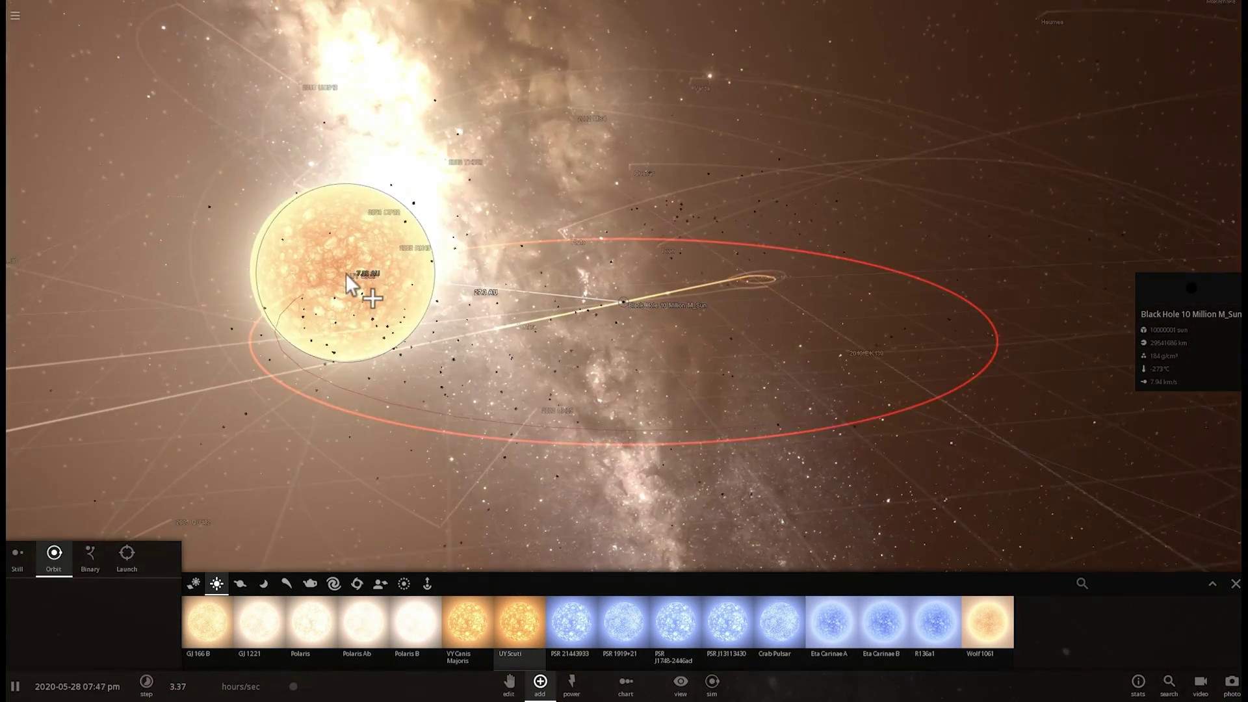
{"action": "left_click", "coordinate": [345, 273]}
{"action": "left_click", "coordinate": [299, 687]}
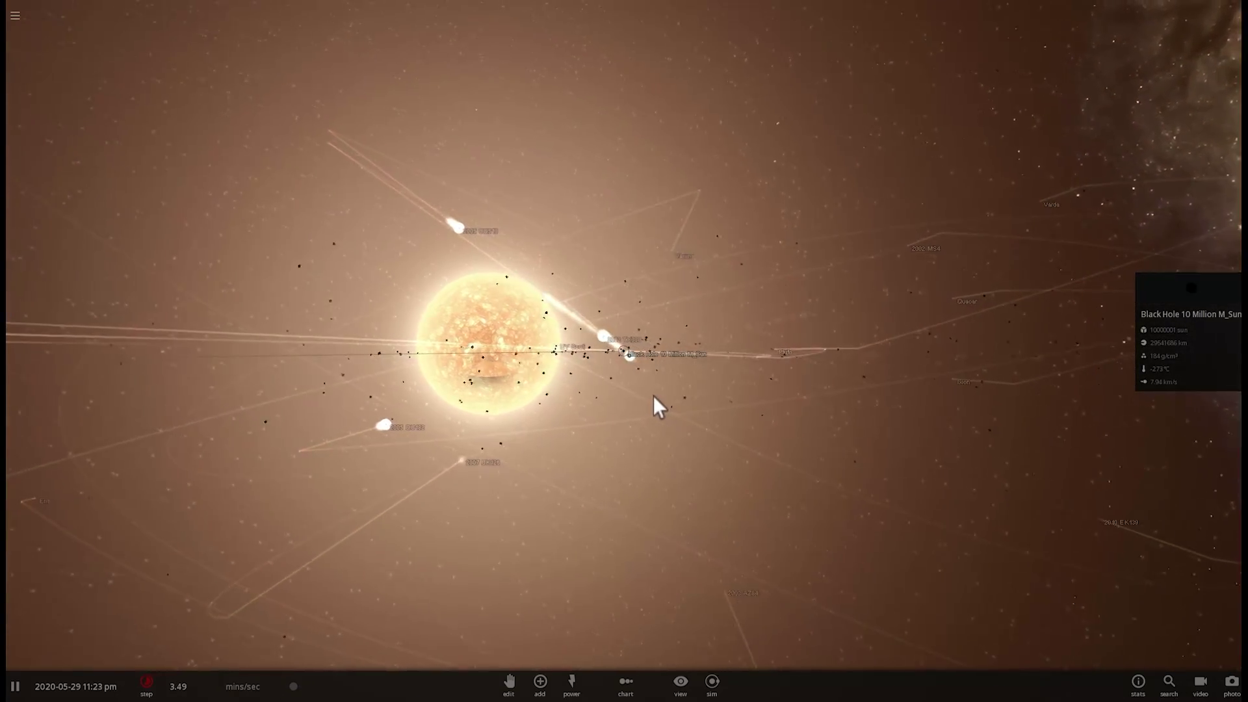
{"action": "scroll", "coordinate": [641, 393], "scroll_direction": "up", "scroll_amount": 5}
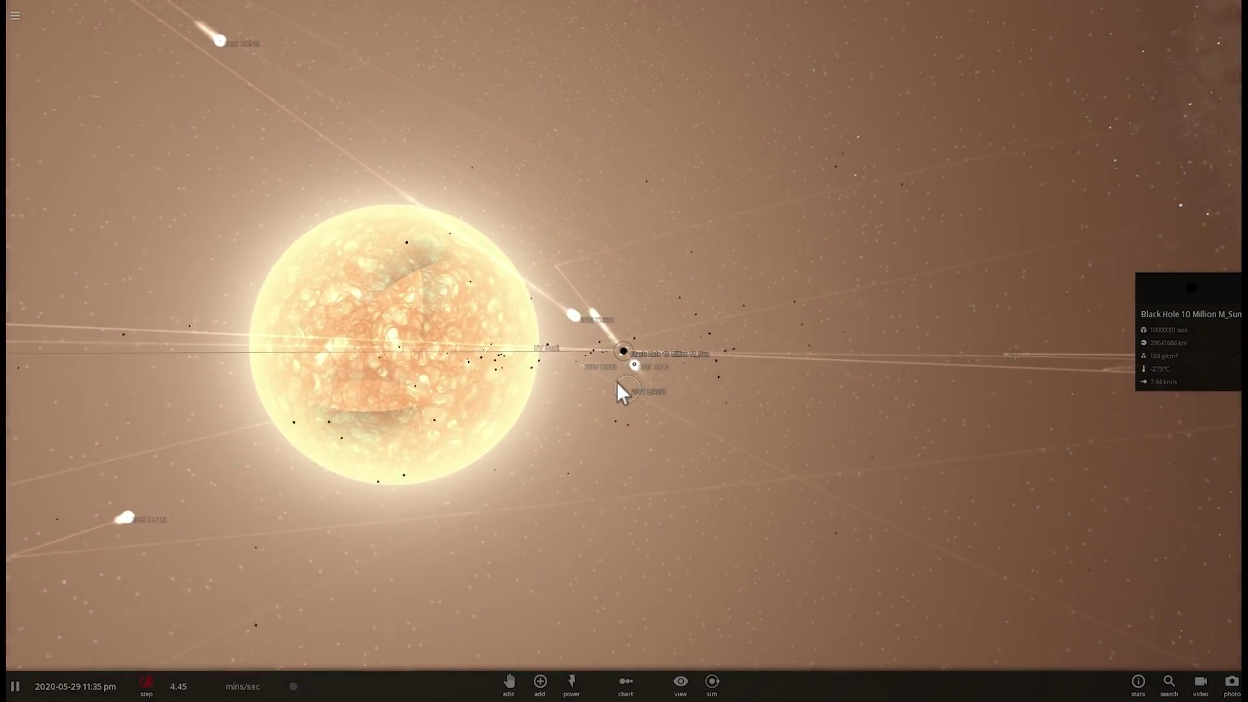
{"action": "scroll", "coordinate": [620, 388], "scroll_direction": "up", "scroll_amount": 3}
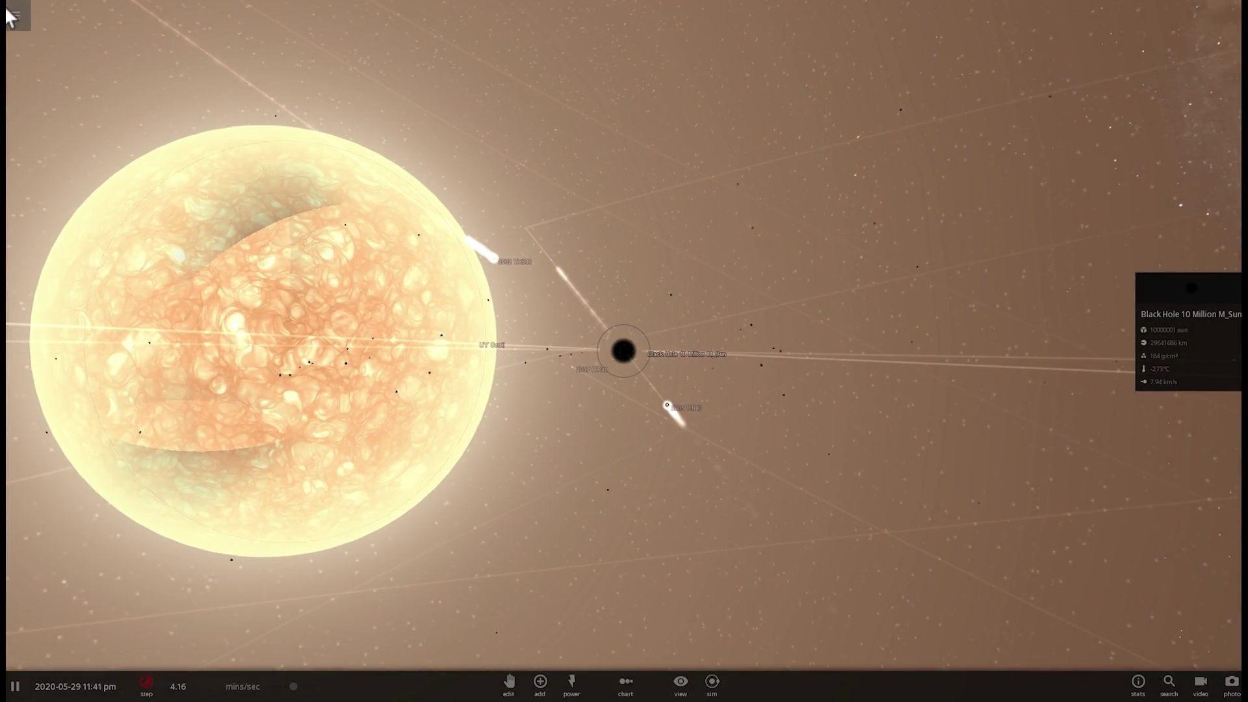
Start a new empty simulation from the main menu.
{"action": "left_click", "coordinate": [10, 16]}
{"action": "left_click", "coordinate": [16, 12]}
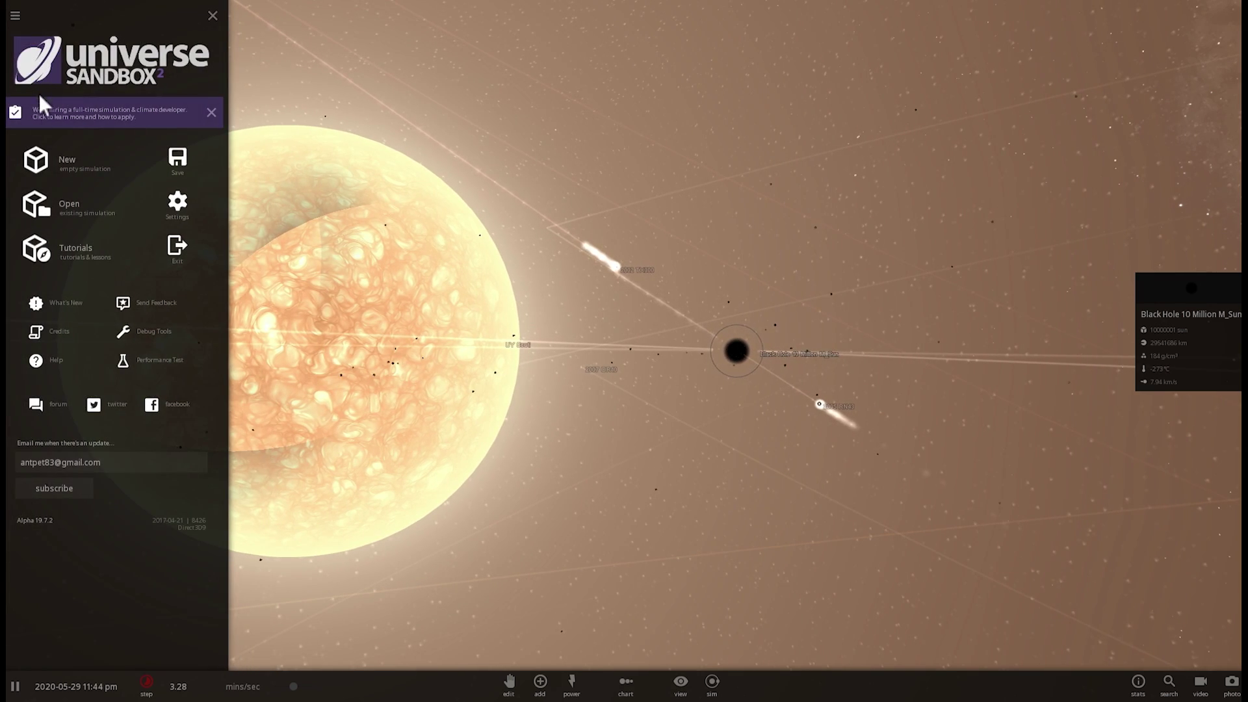
{"action": "left_click", "coordinate": [58, 160]}
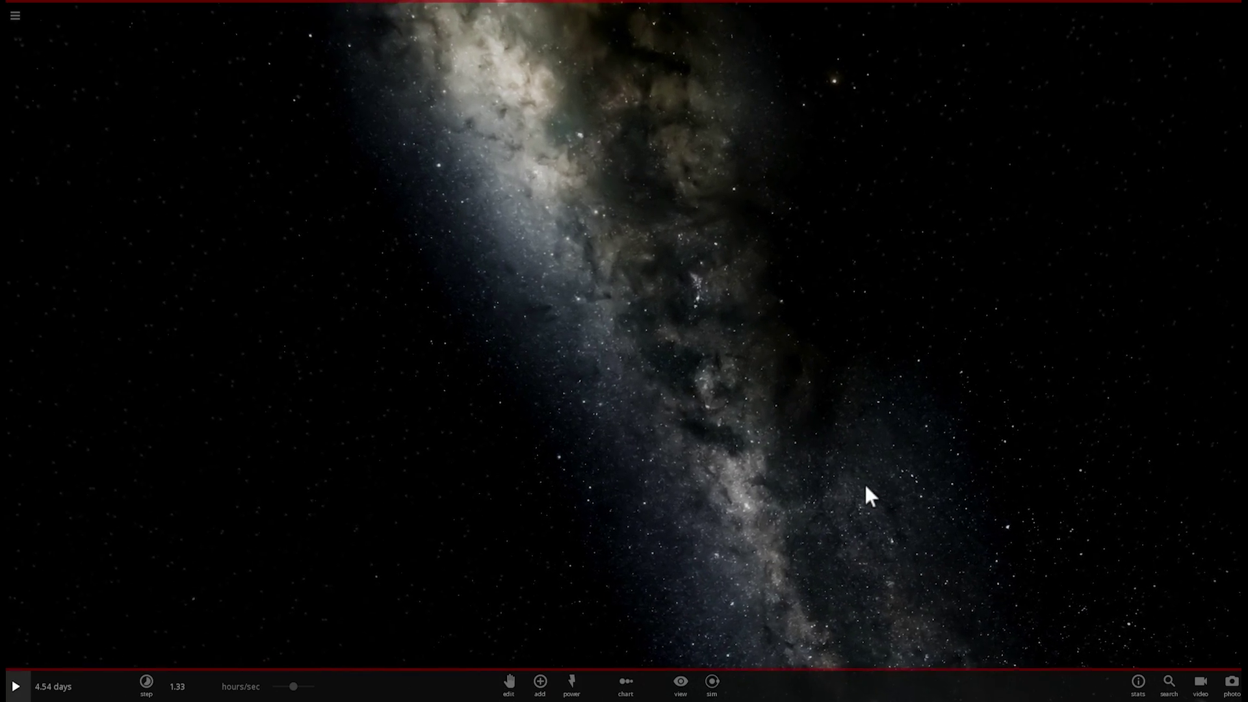
Place a Black Hole 10 Million M_Sun in open space.
{"action": "left_click", "coordinate": [539, 681]}
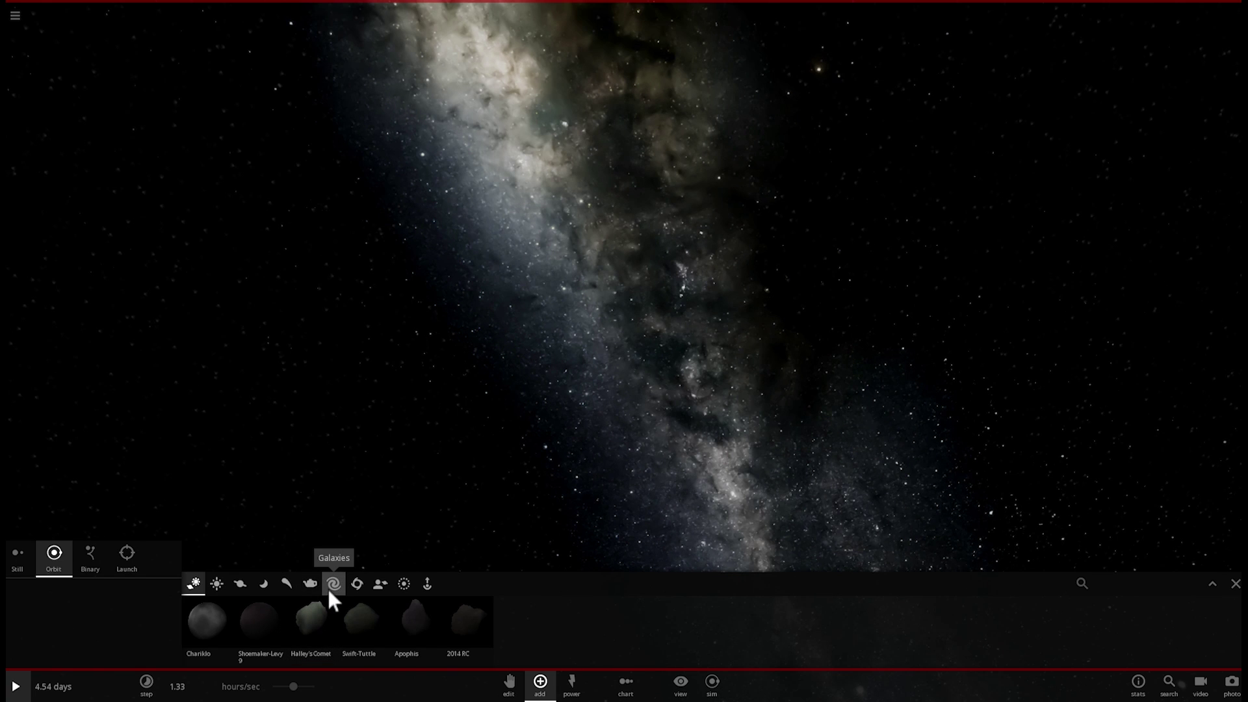
{"action": "left_click", "coordinate": [359, 584]}
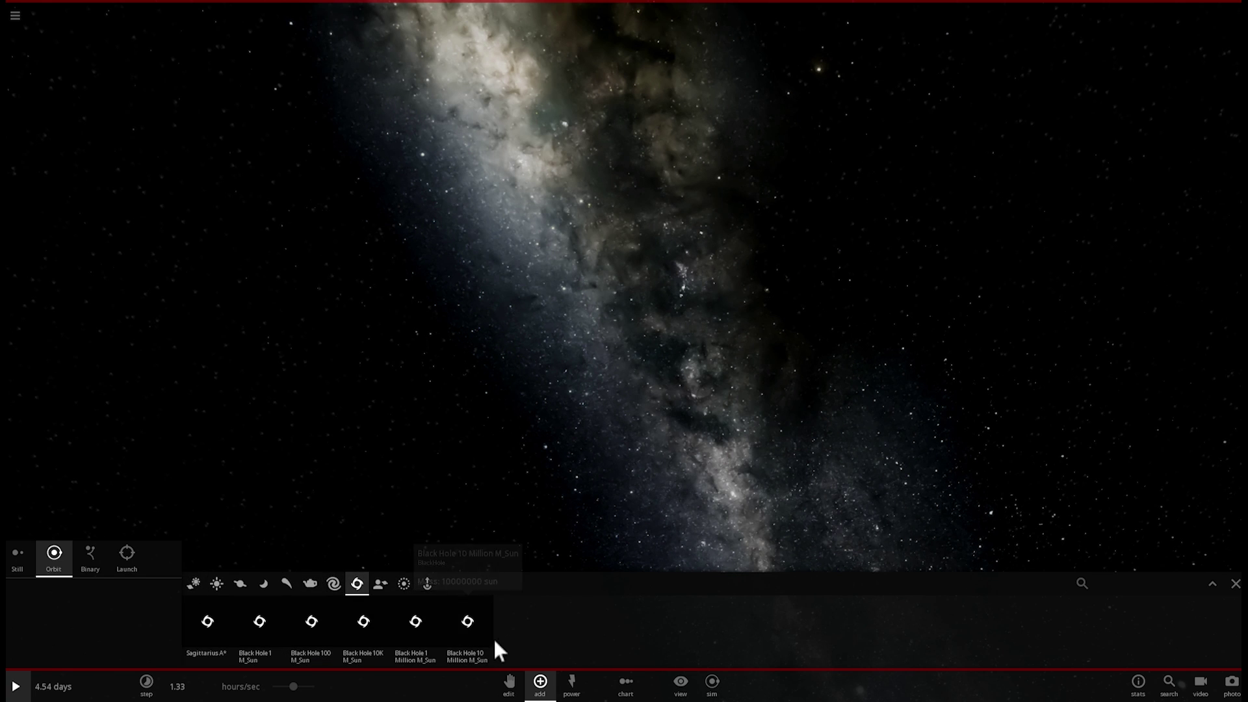
{"action": "left_click", "coordinate": [470, 638]}
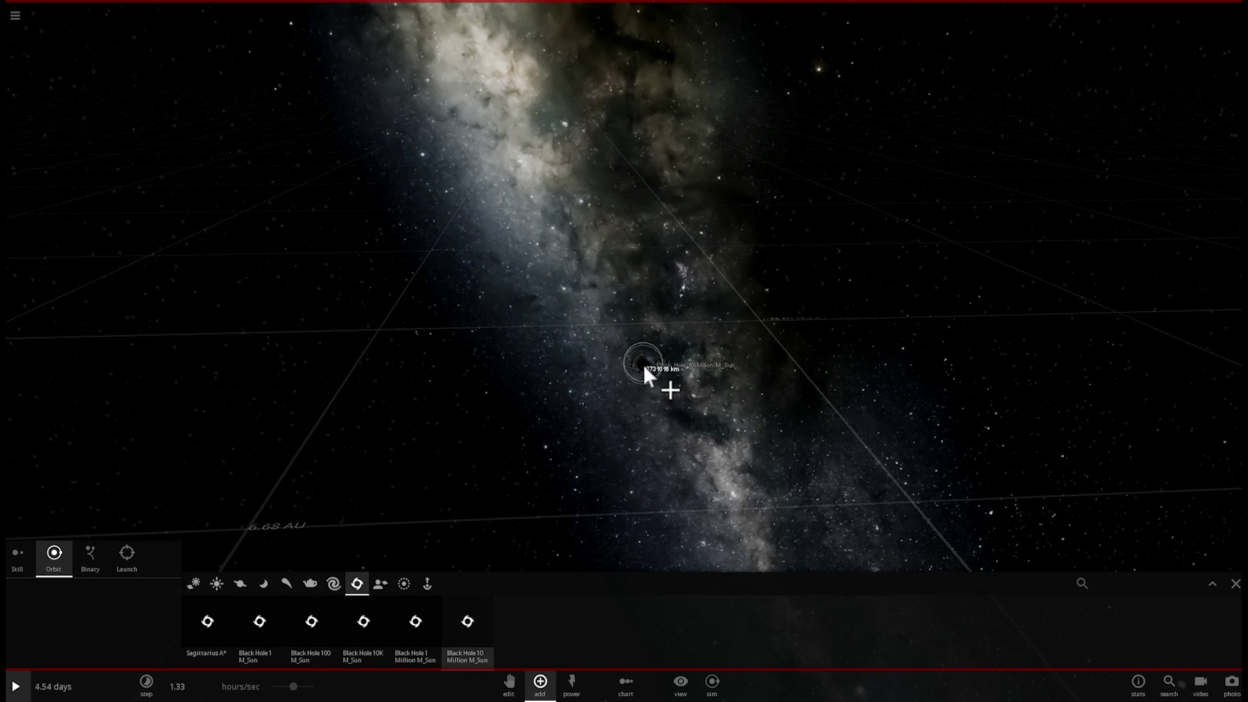
{"action": "left_click", "coordinate": [643, 361]}
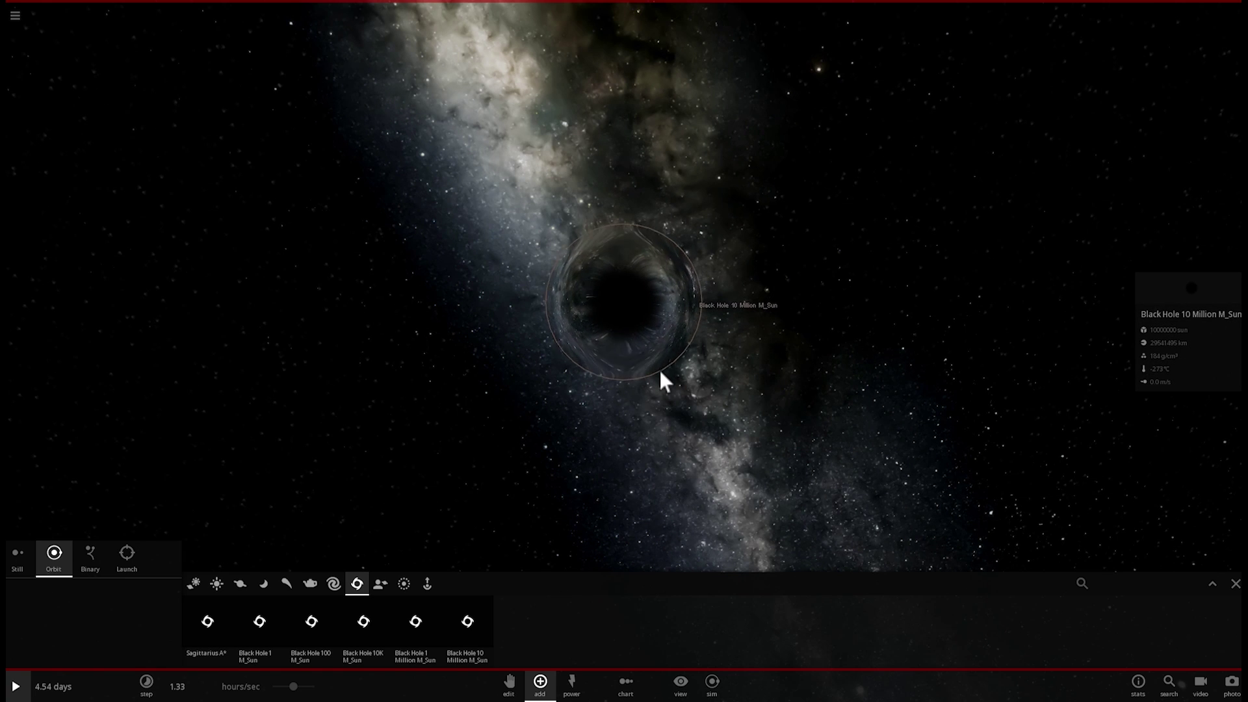
Rename the black hole to 'S5 0014+81' in its properties.
{"action": "left_click", "coordinate": [1177, 290]}
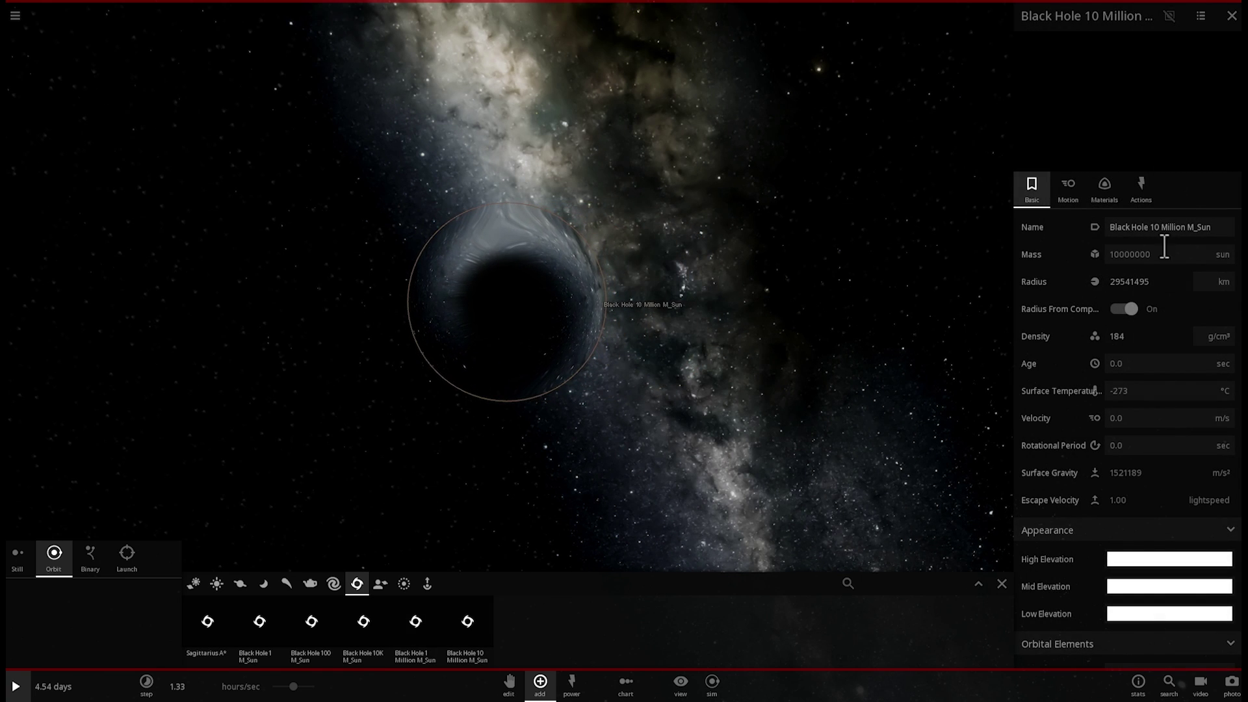
{"action": "left_click_drag", "start_coordinate": [1220, 228], "coordinate": [956, 224]}
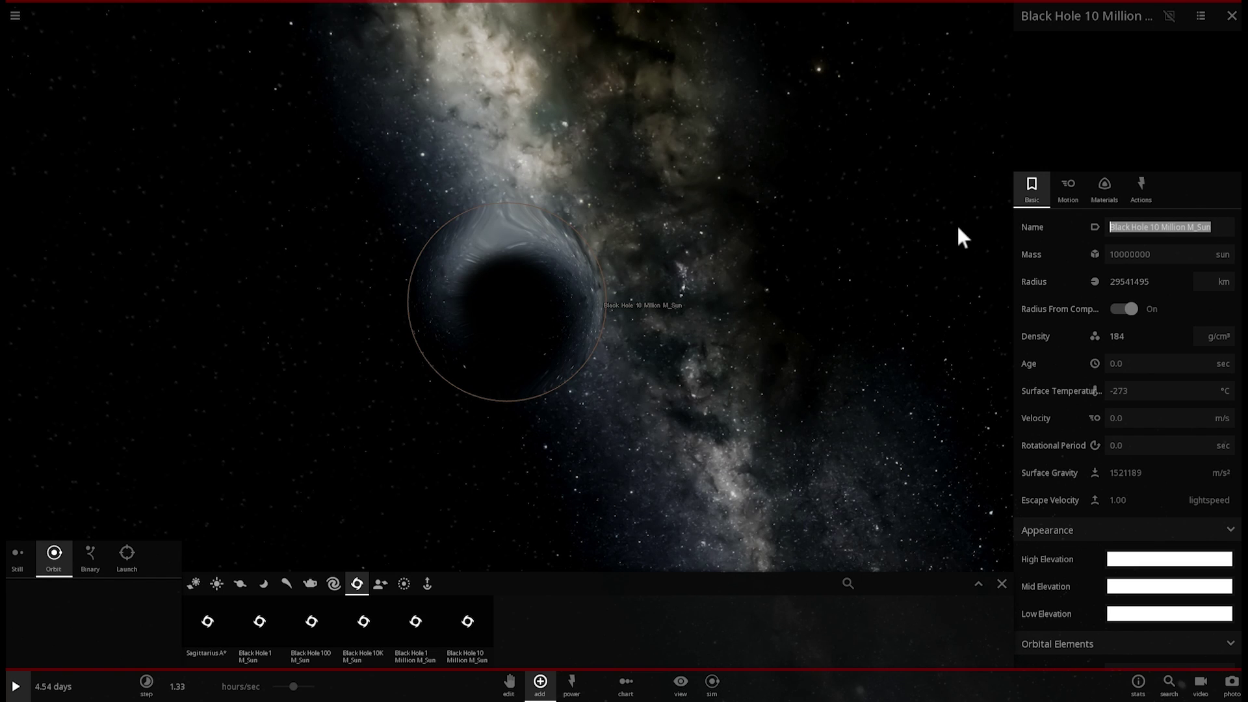
{"action": "type", "text": "S"}
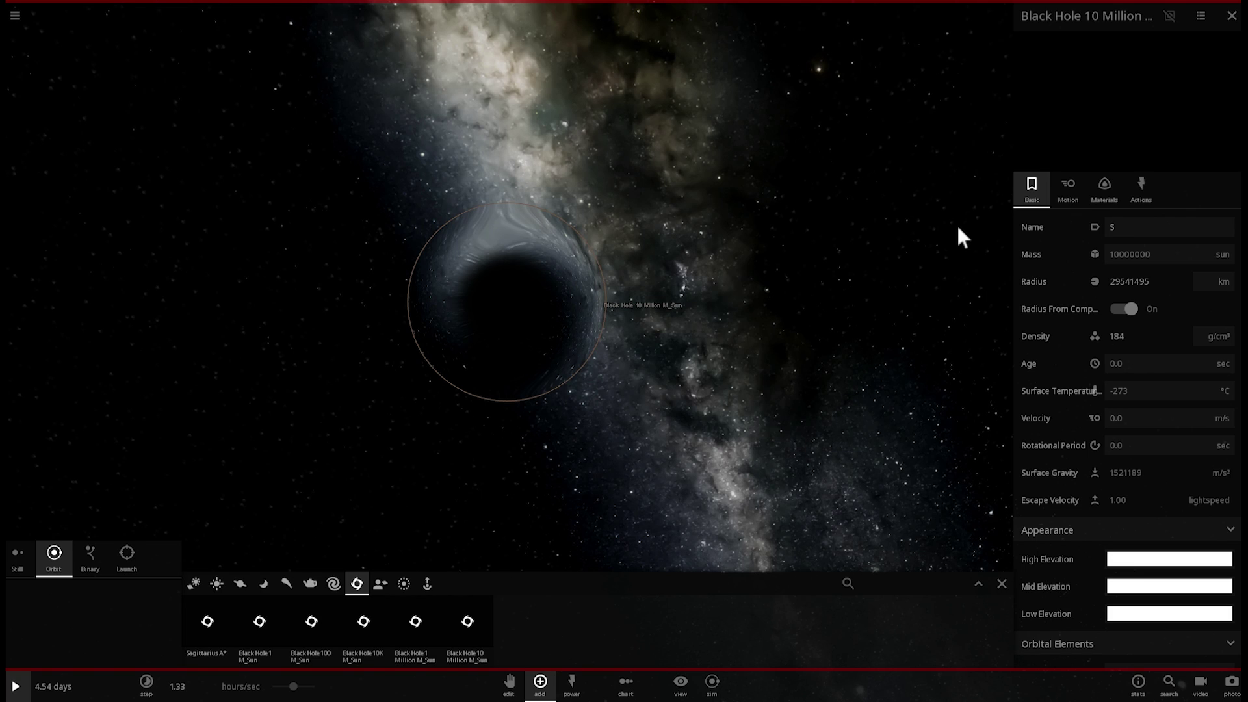
{"action": "type", "text": "5 0014+81"}
{"action": "key", "text": "Return"}
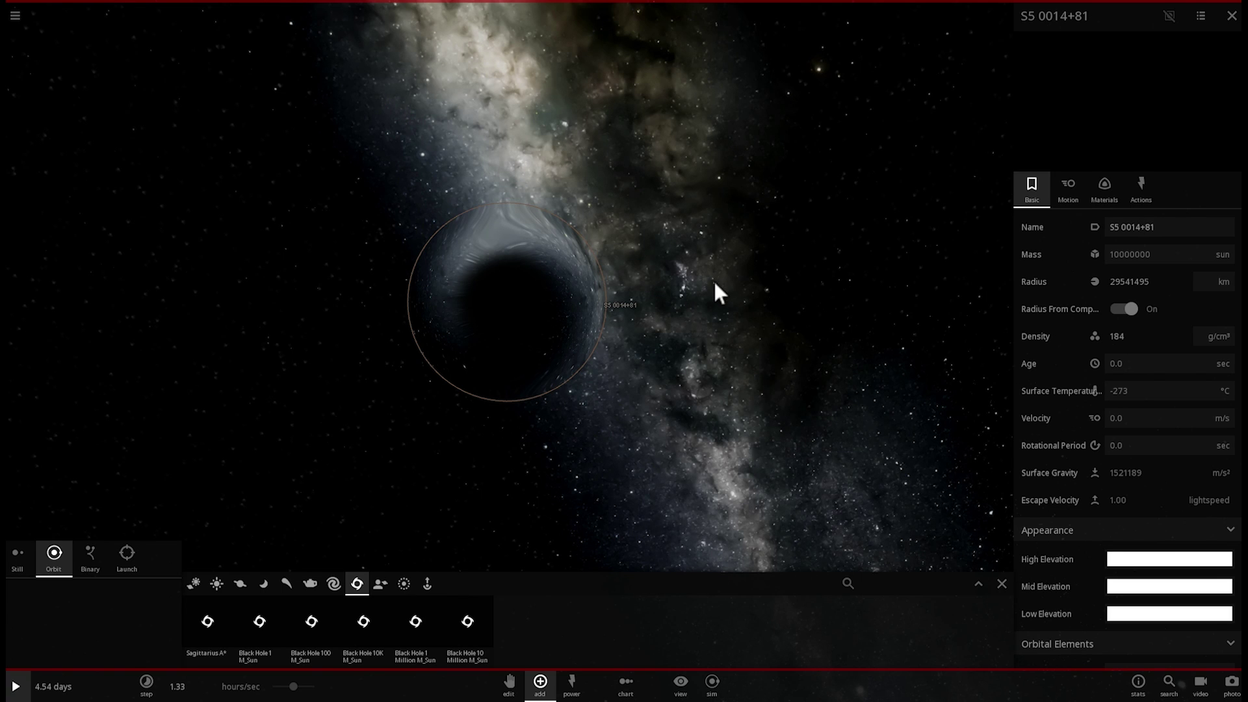
{"action": "scroll", "coordinate": [685, 289], "scroll_direction": "up", "scroll_amount": 3}
{"action": "scroll", "coordinate": [688, 302], "scroll_direction": "up", "scroll_amount": 5}
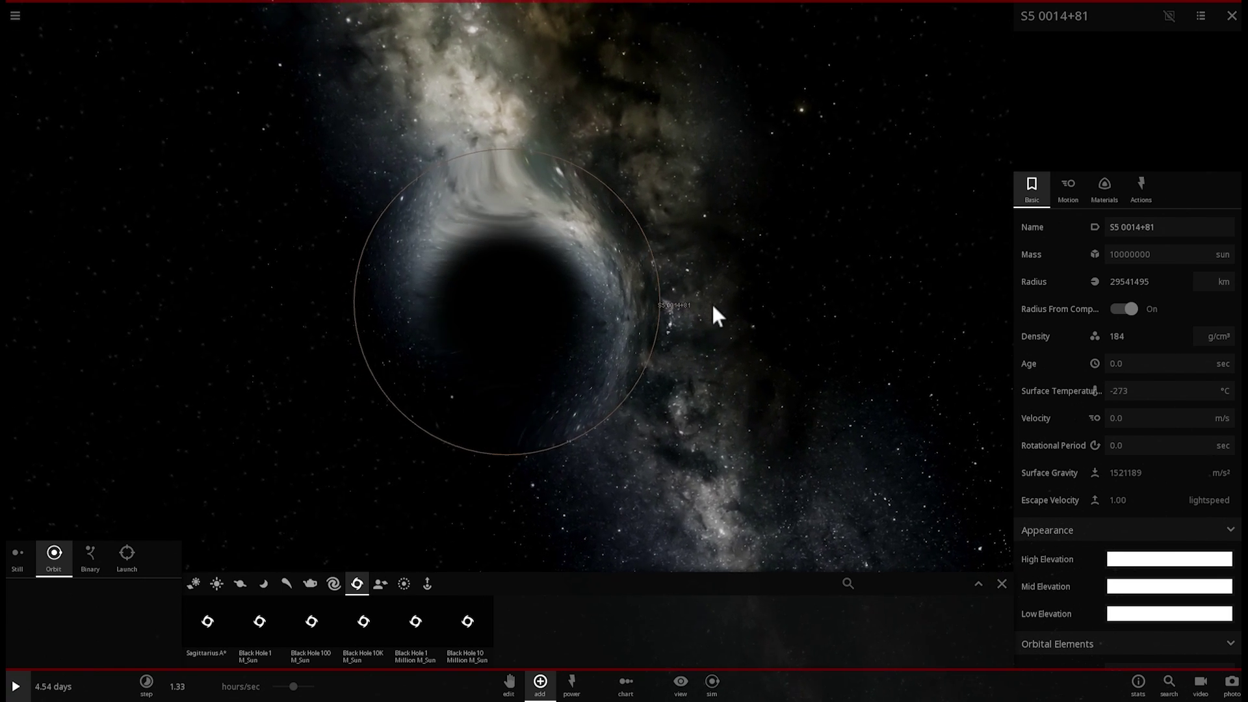
{"action": "left_click", "coordinate": [1168, 251]}
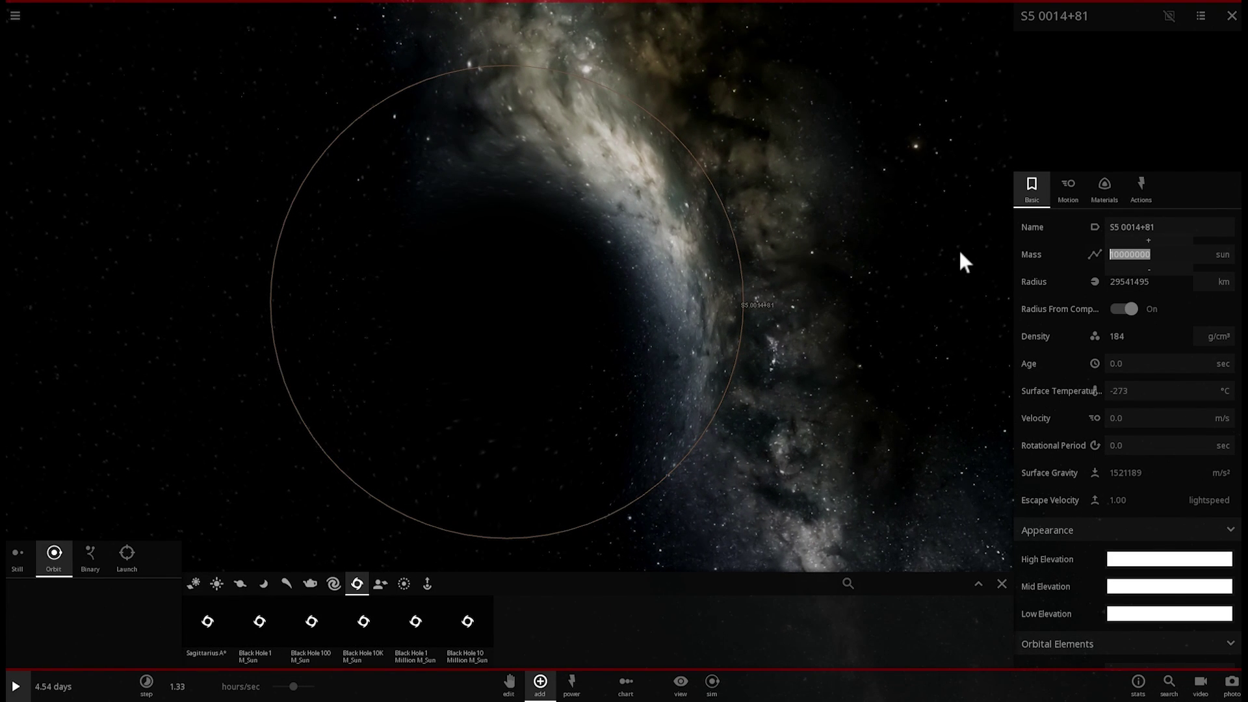
{"action": "type", "text": "40000000000"}
{"action": "key", "text": "Return"}
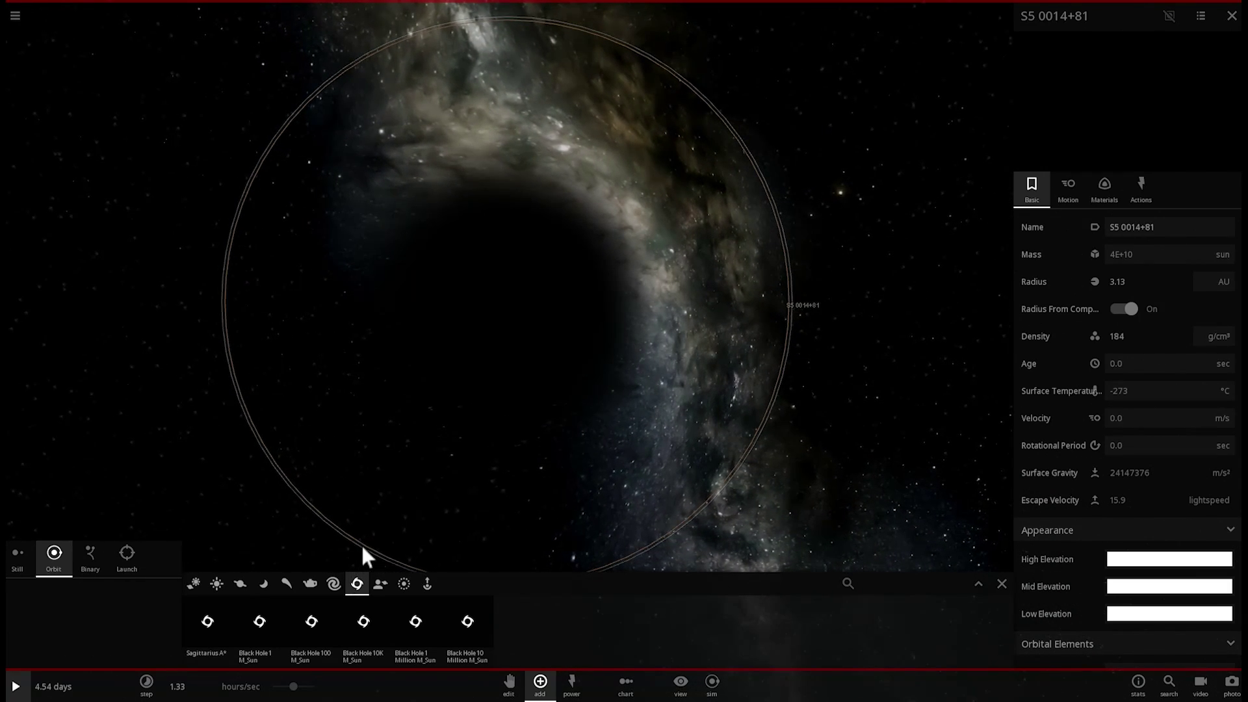
{"action": "left_click", "coordinate": [202, 623]}
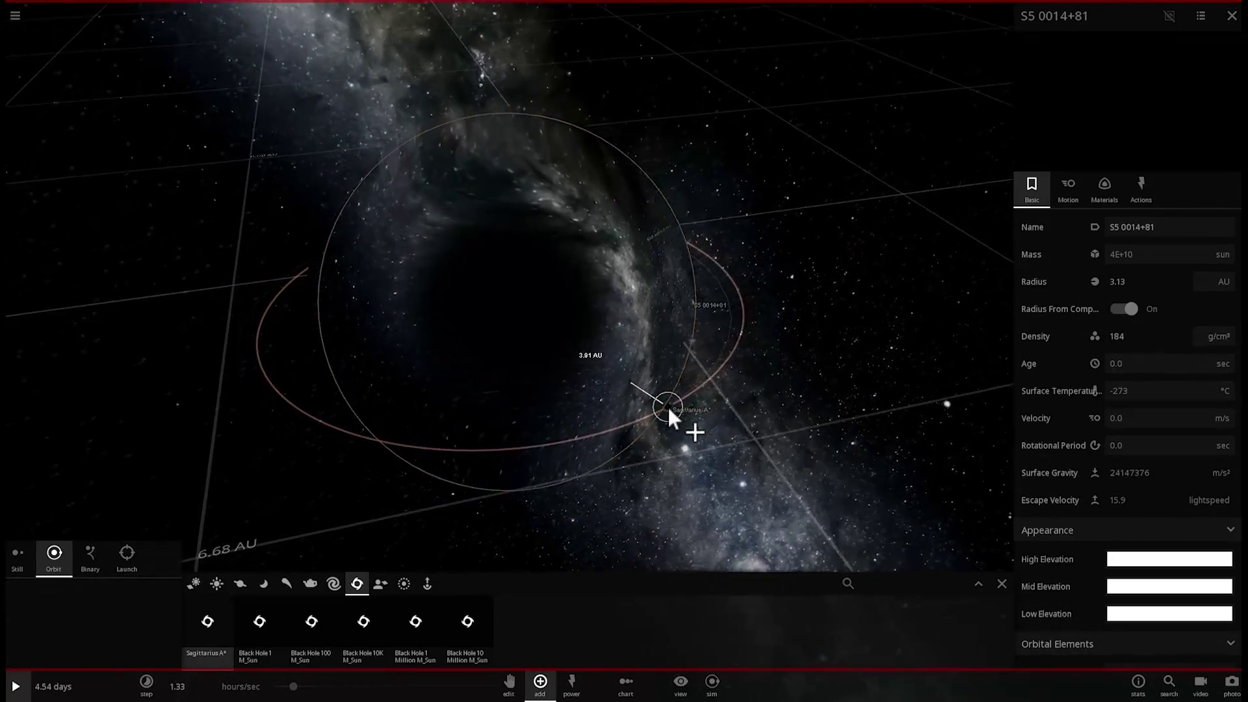
{"action": "left_click", "coordinate": [683, 391]}
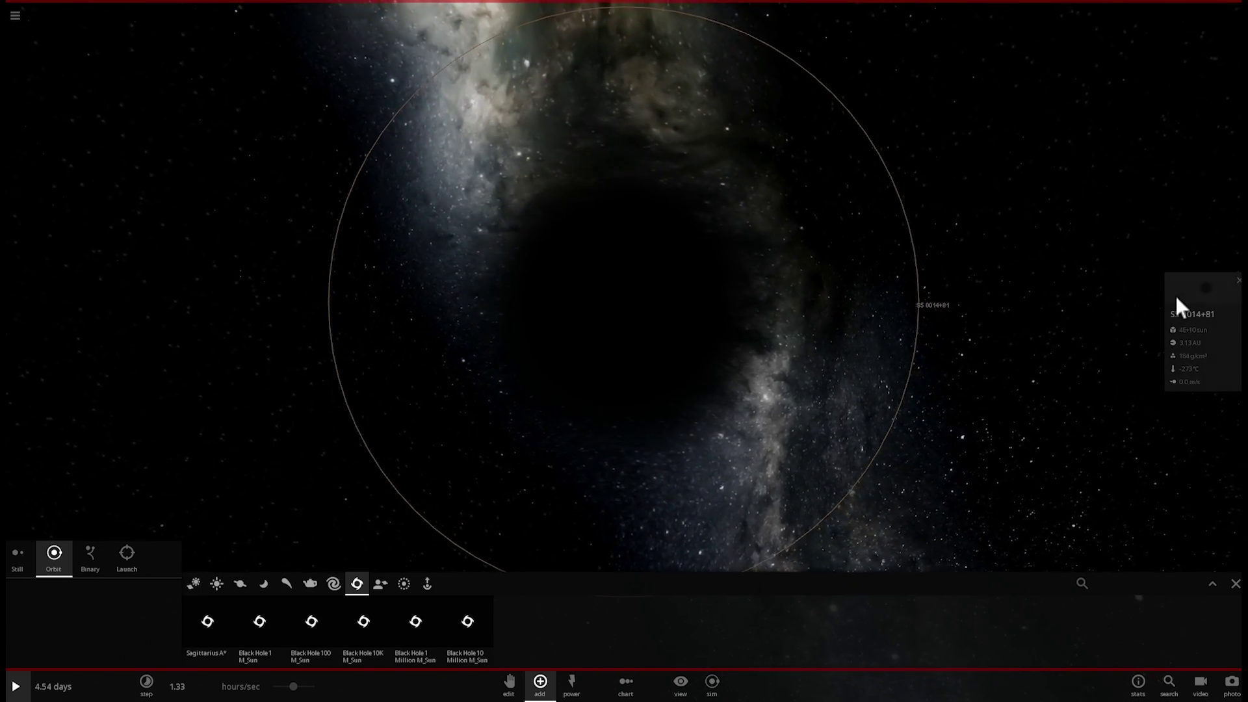
{"action": "left_click", "coordinate": [1179, 291]}
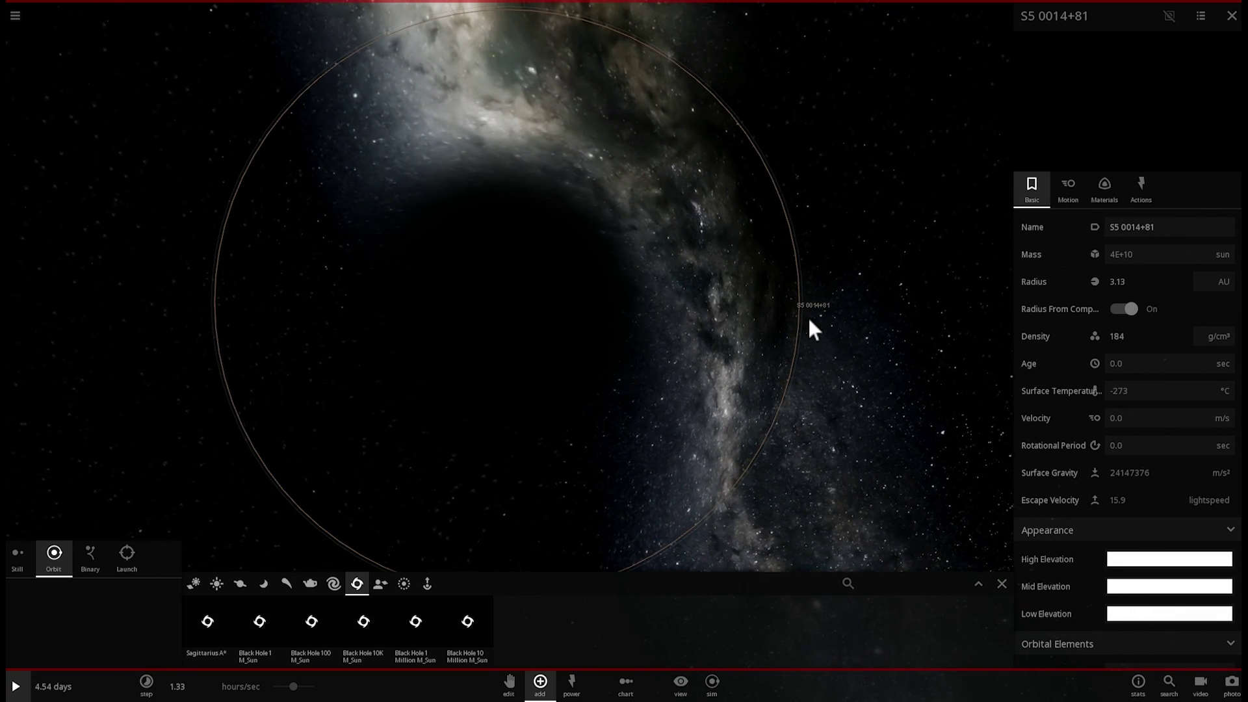
Set S5 0014+81's radius to 1600 AU and look around the enlarged black hole.
{"action": "left_click", "coordinate": [1118, 282]}
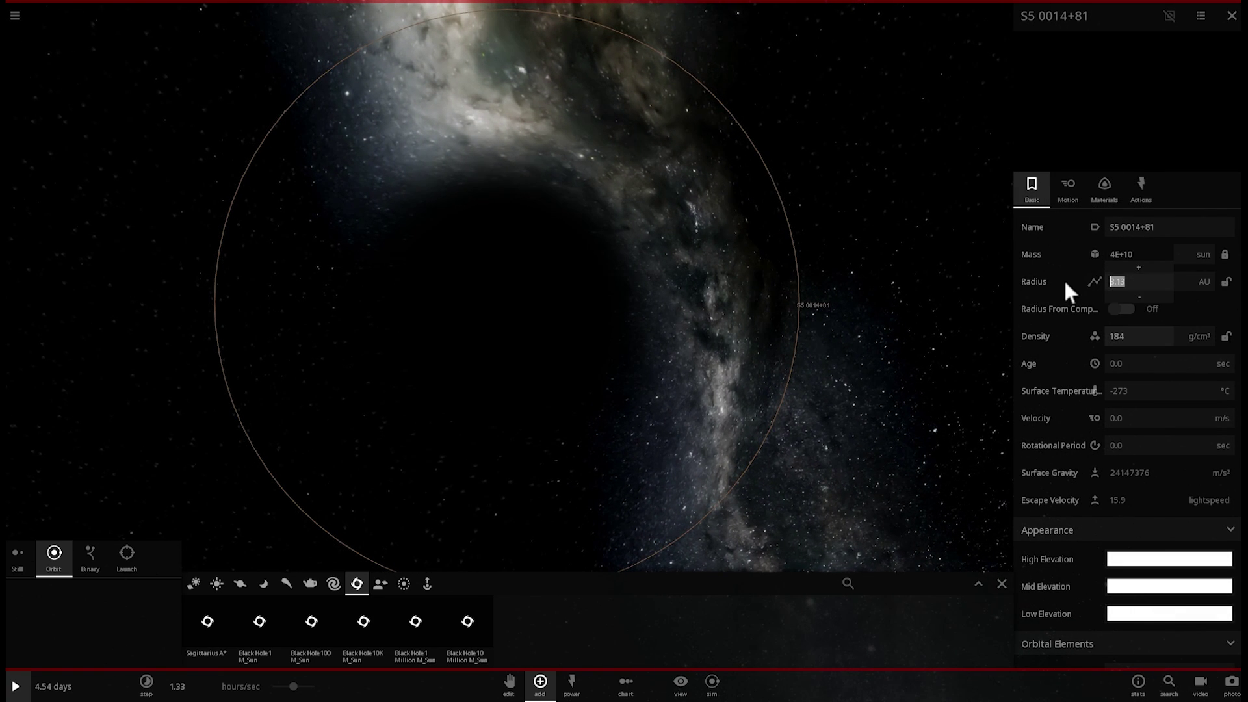
{"action": "type", "text": "1600"}
{"action": "key", "text": "Return"}
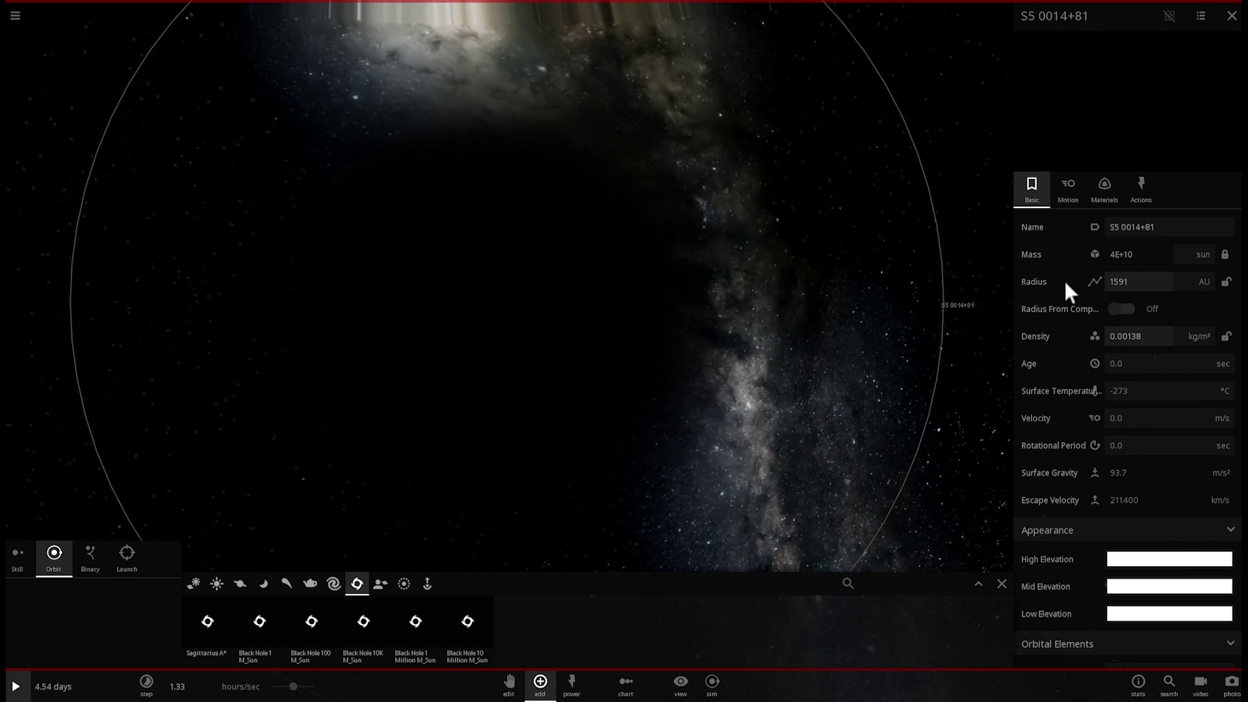
{"action": "scroll", "coordinate": [802, 355], "scroll_direction": "down", "scroll_amount": 5}
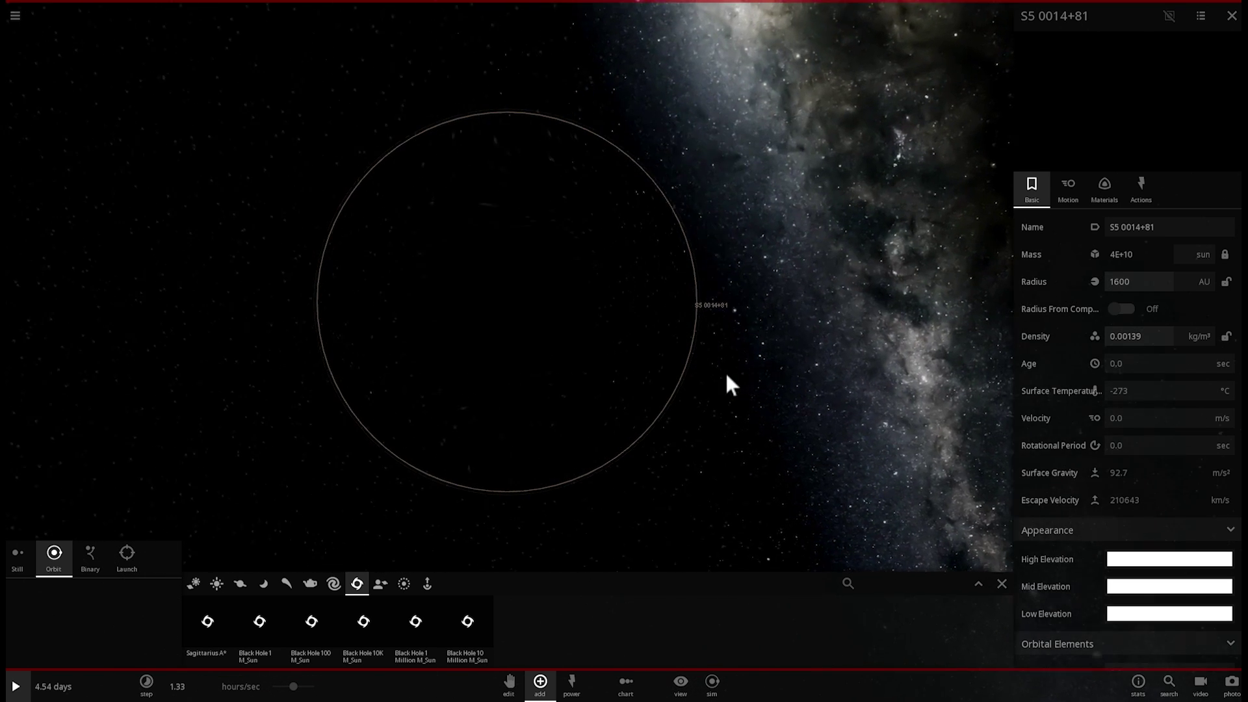
{"action": "left_click_drag", "start_coordinate": [727, 377], "coordinate": [615, 316]}
{"action": "scroll", "coordinate": [612, 311], "scroll_direction": "up", "scroll_amount": 3}
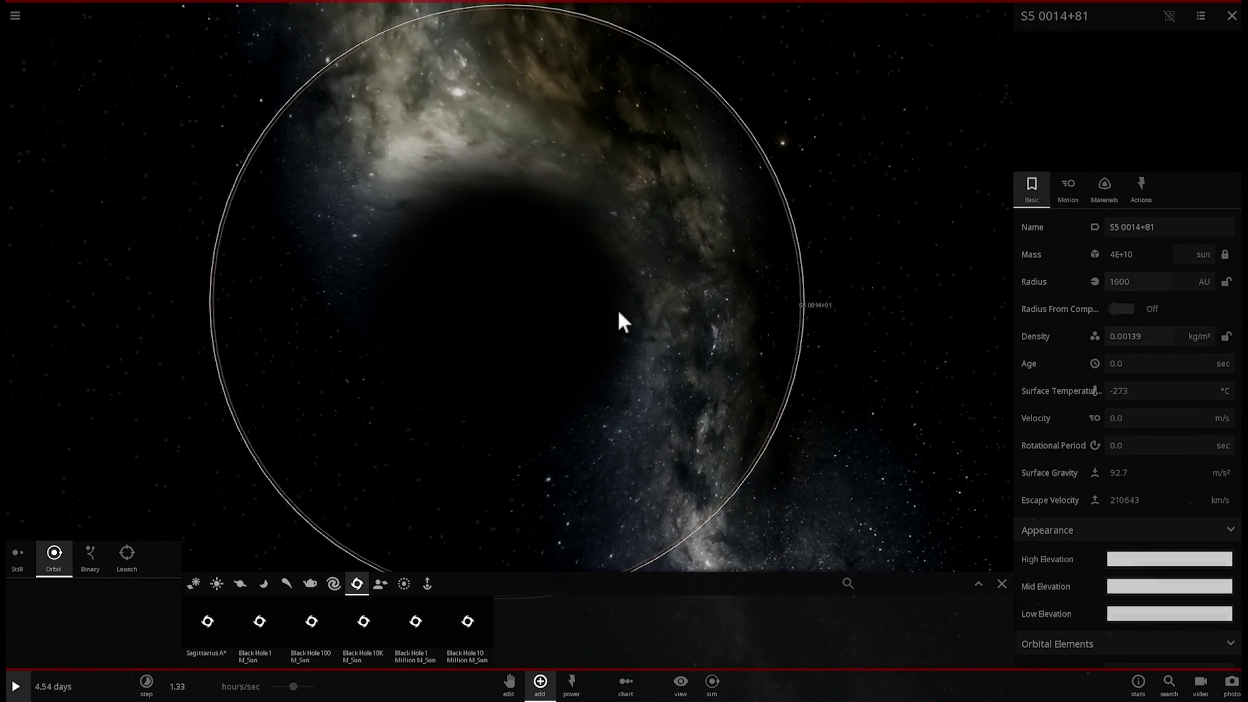
{"action": "left_click_drag", "start_coordinate": [619, 311], "coordinate": [605, 302]}
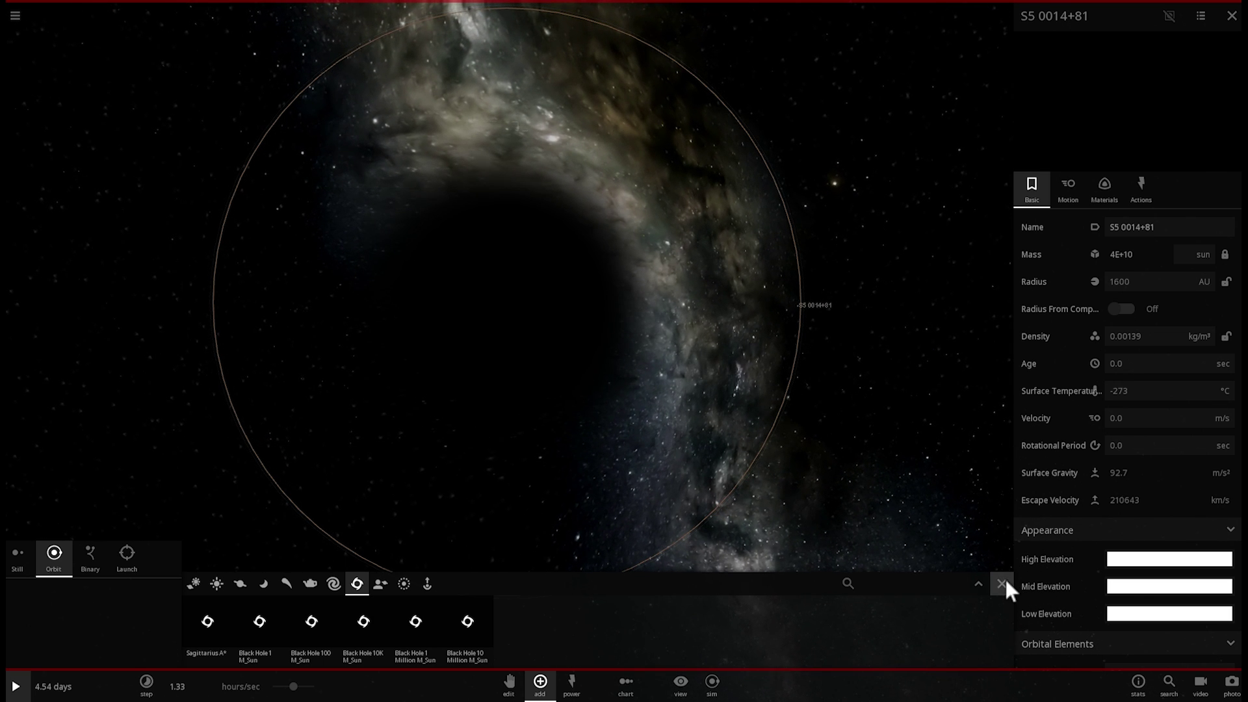
Close the object catalog, then zoom out and back in on the black hole.
{"action": "left_click", "coordinate": [1002, 583]}
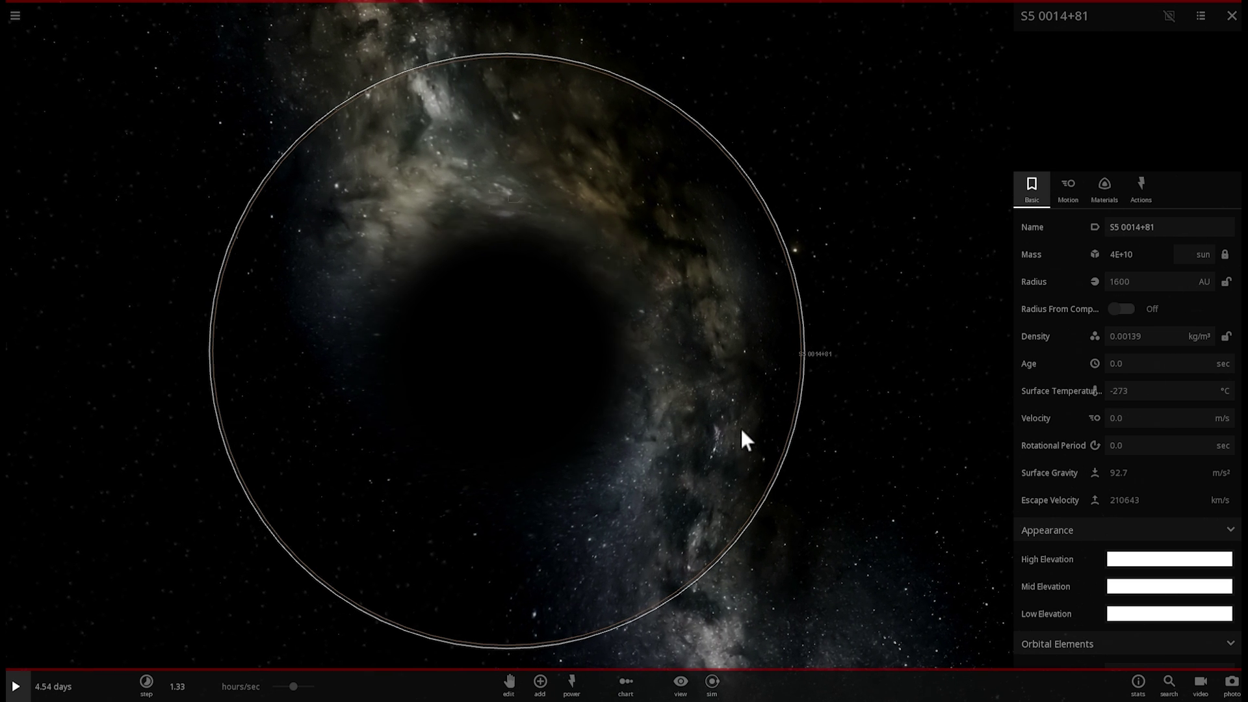
{"action": "scroll", "coordinate": [758, 437], "scroll_direction": "down", "scroll_amount": 5}
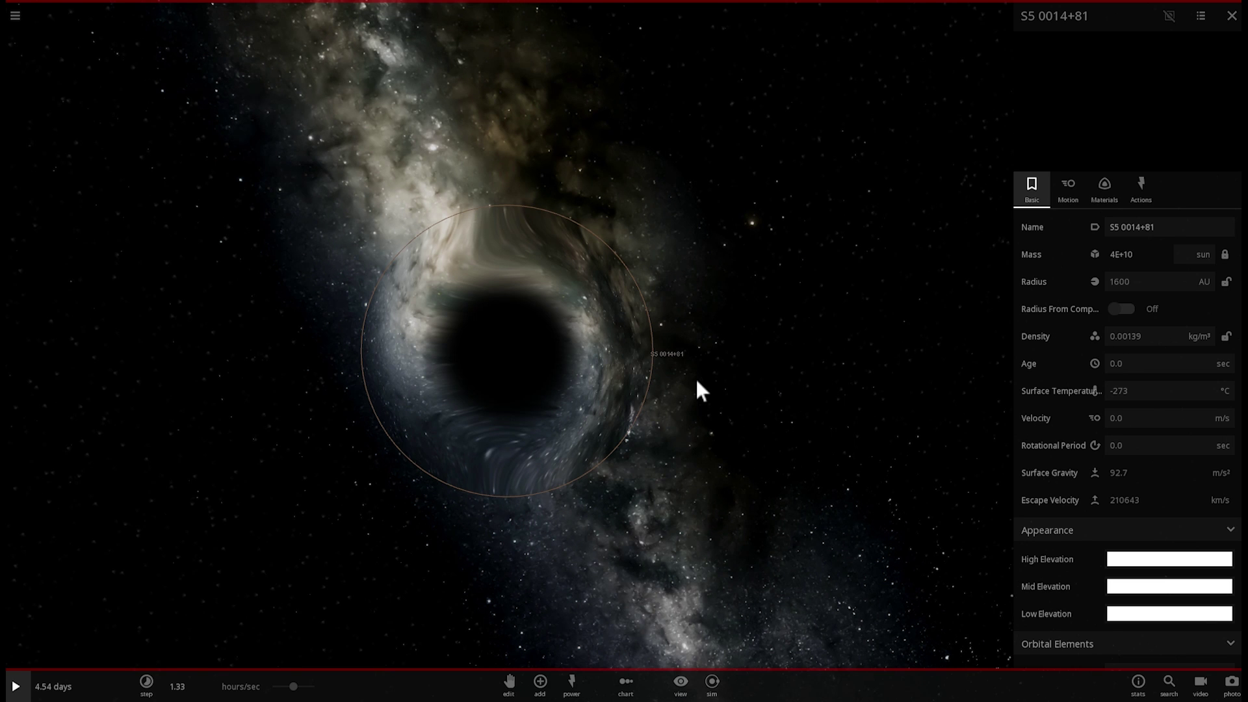
{"action": "scroll", "coordinate": [680, 381], "scroll_direction": "up", "scroll_amount": 3}
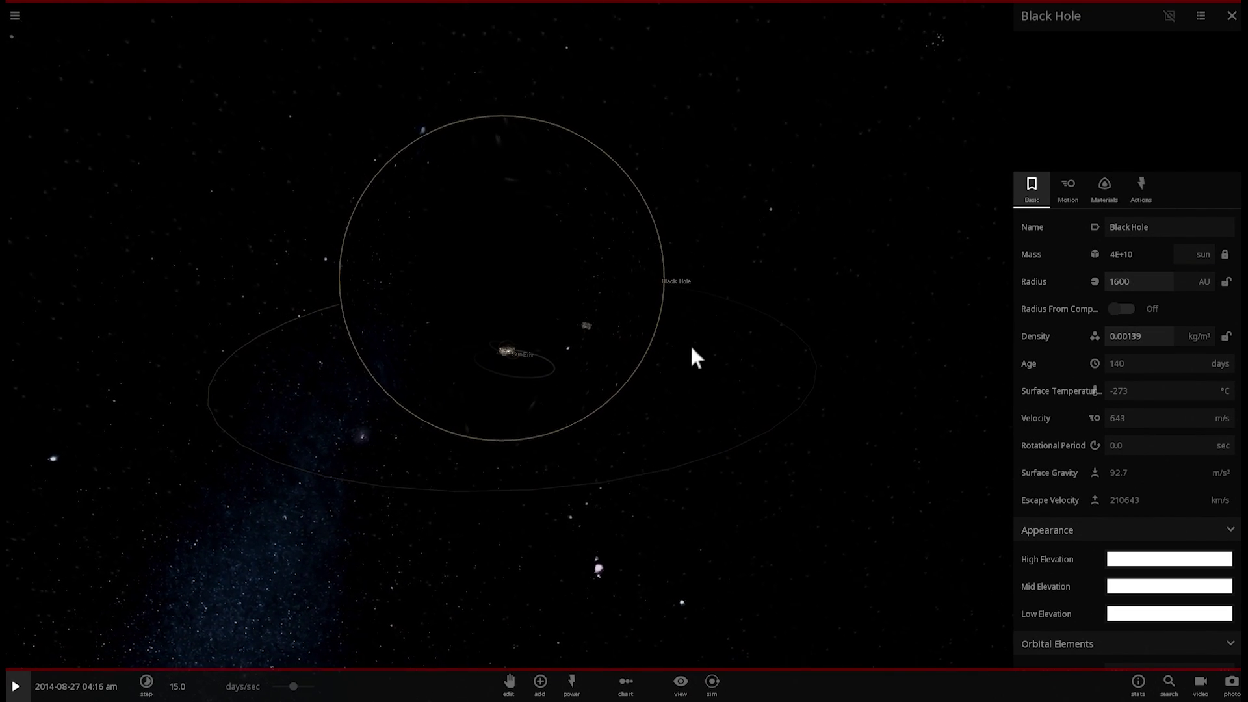
{"action": "scroll", "coordinate": [513, 409], "scroll_direction": "up", "scroll_amount": 3}
{"action": "left_click", "coordinate": [508, 349]}
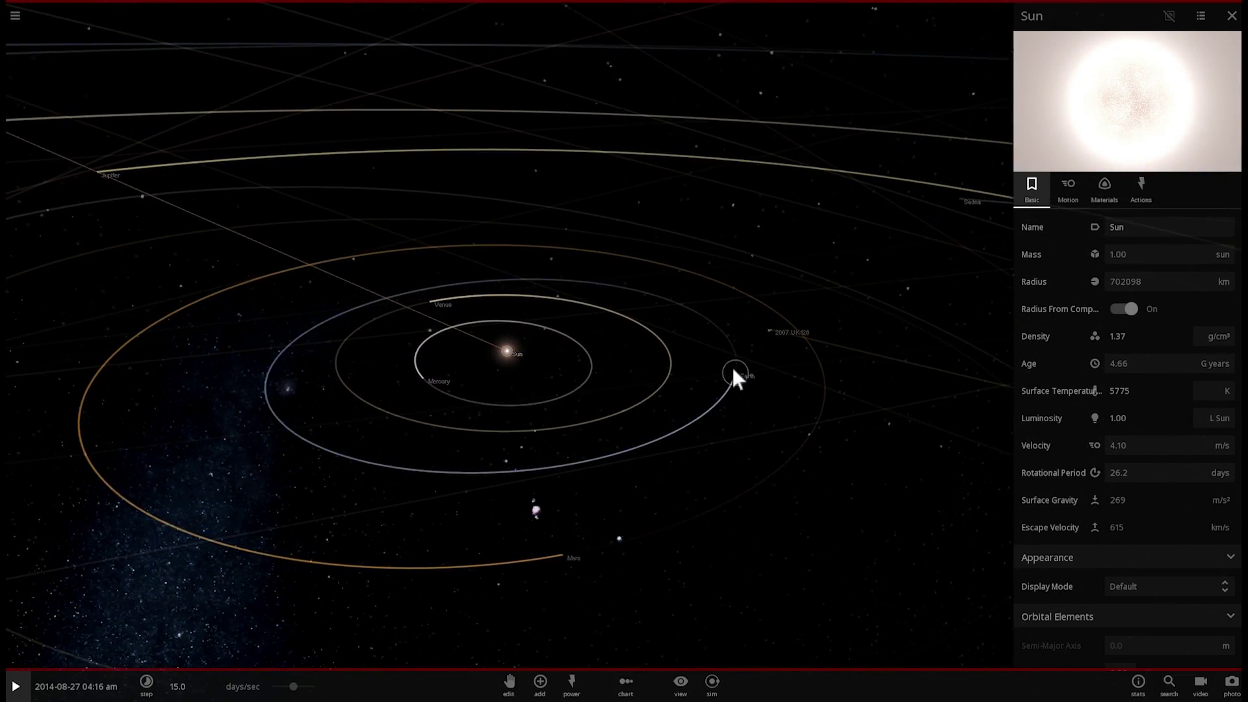
{"action": "left_click", "coordinate": [728, 380]}
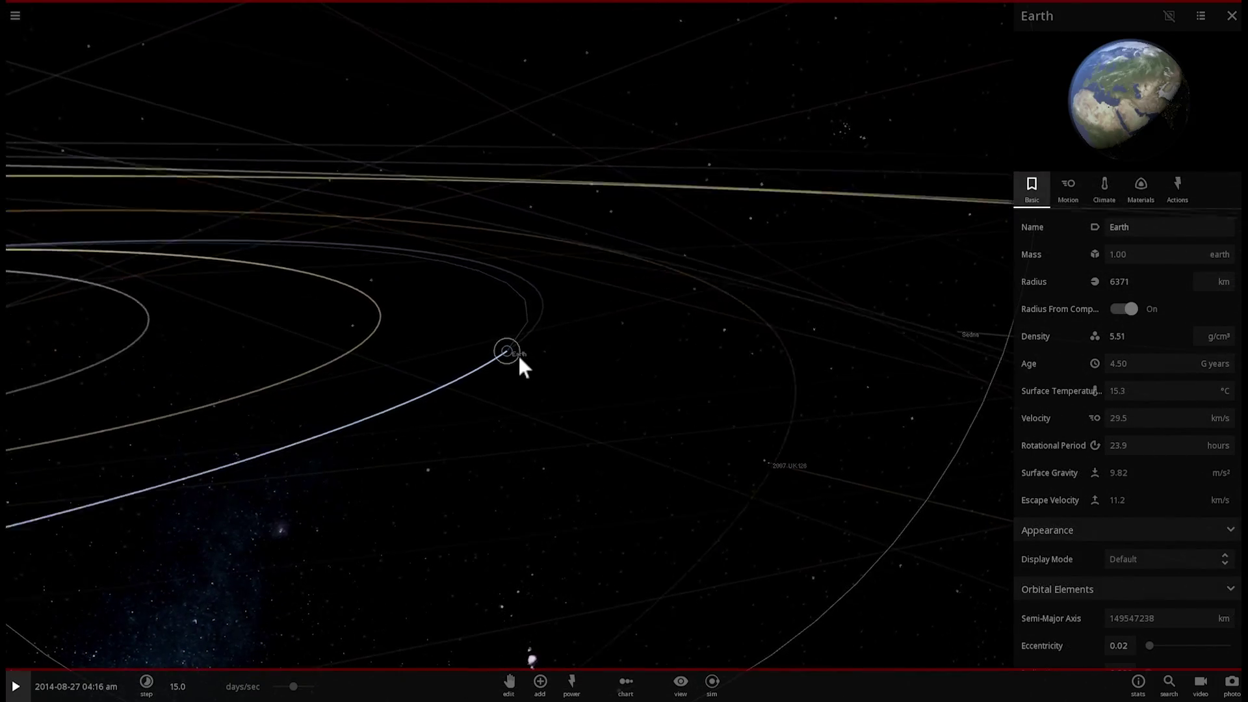
{"action": "scroll", "coordinate": [497, 368], "scroll_direction": "up", "scroll_amount": 5}
{"action": "scroll", "coordinate": [493, 370], "scroll_direction": "down", "scroll_amount": 5}
{"action": "scroll", "coordinate": [487, 364], "scroll_direction": "down", "scroll_amount": 10}
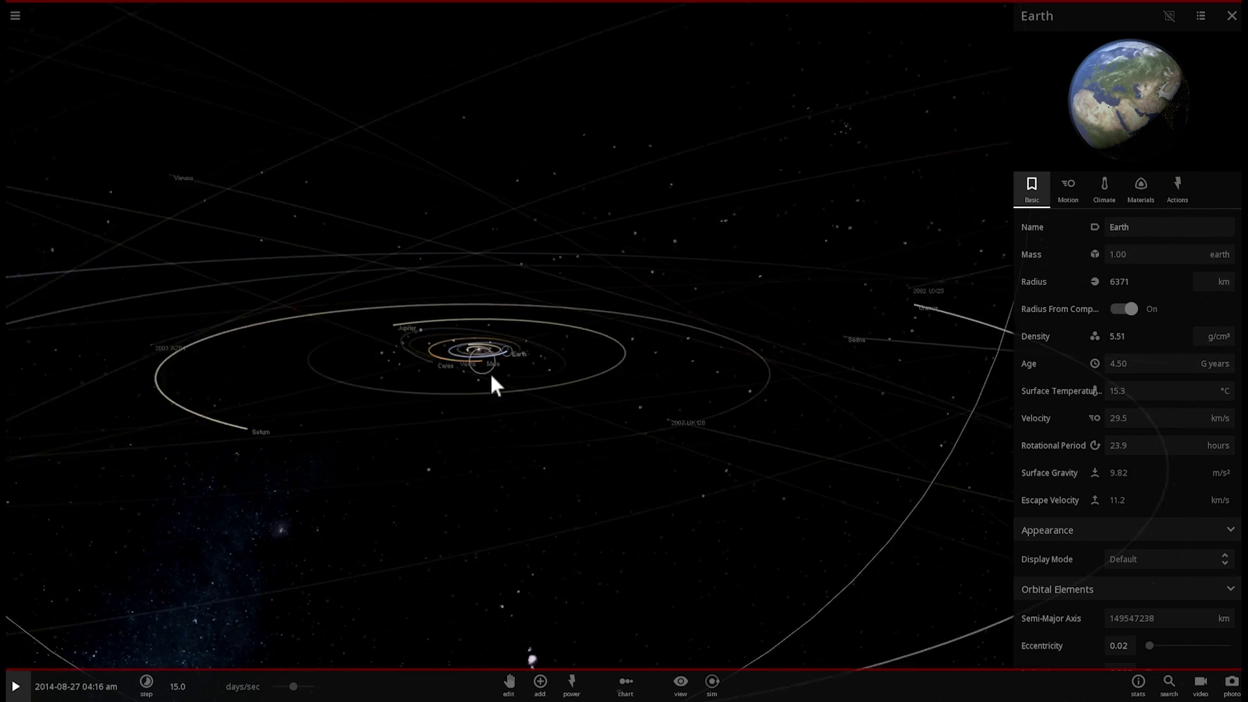
{"action": "scroll", "coordinate": [490, 371], "scroll_direction": "down", "scroll_amount": 5}
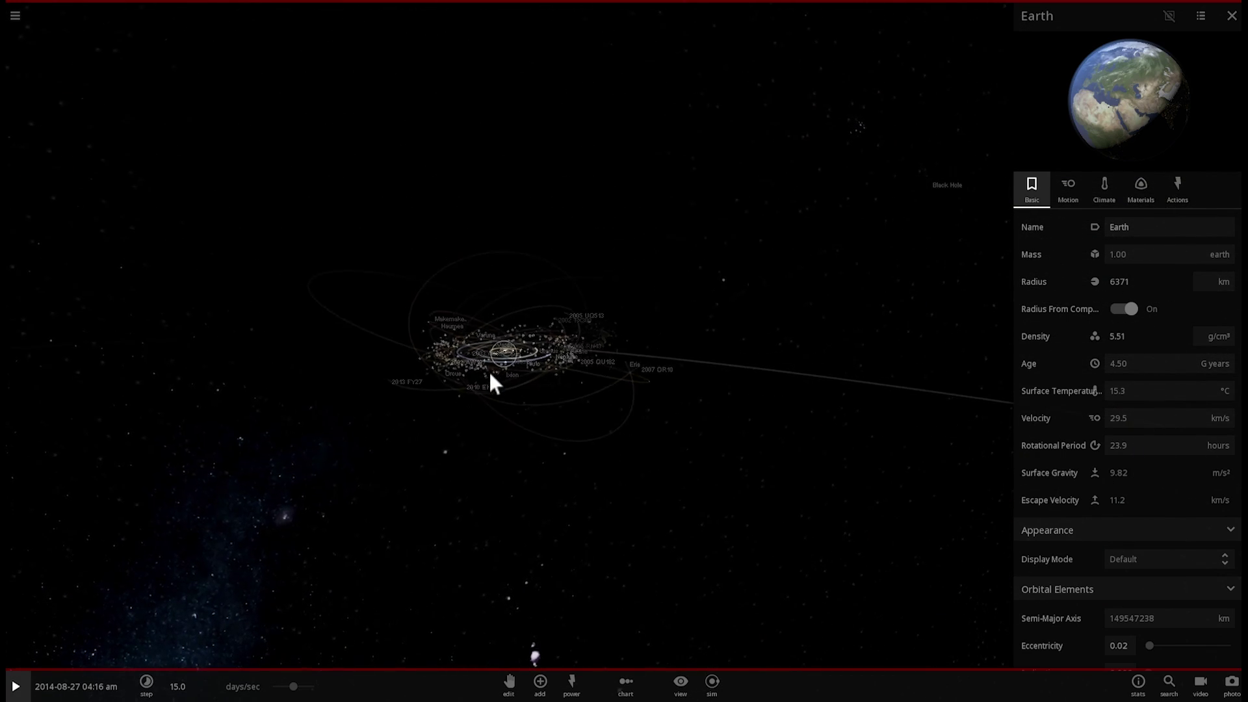
{"action": "scroll", "coordinate": [650, 263], "scroll_direction": "down", "scroll_amount": 5}
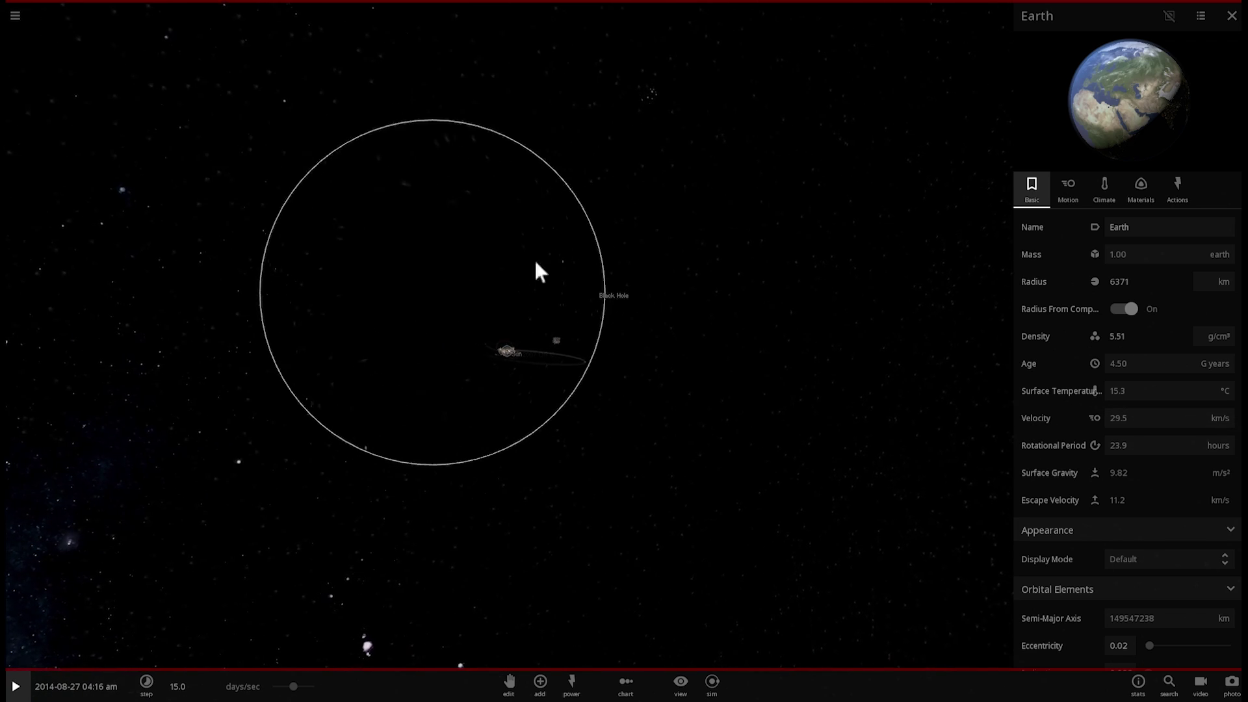
{"action": "left_click", "coordinate": [431, 290]}
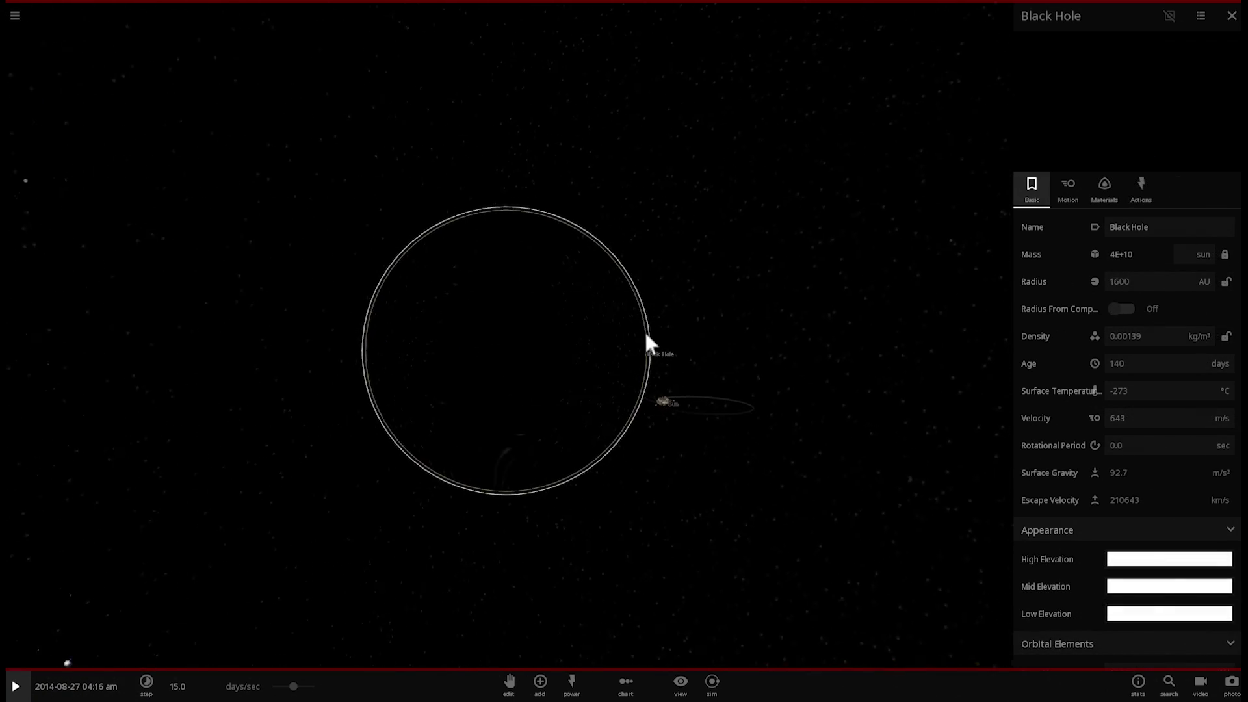
Slow the simulation to about 15 hours/sec and show the Stars catalog for adding.
{"action": "left_click", "coordinate": [578, 688]}
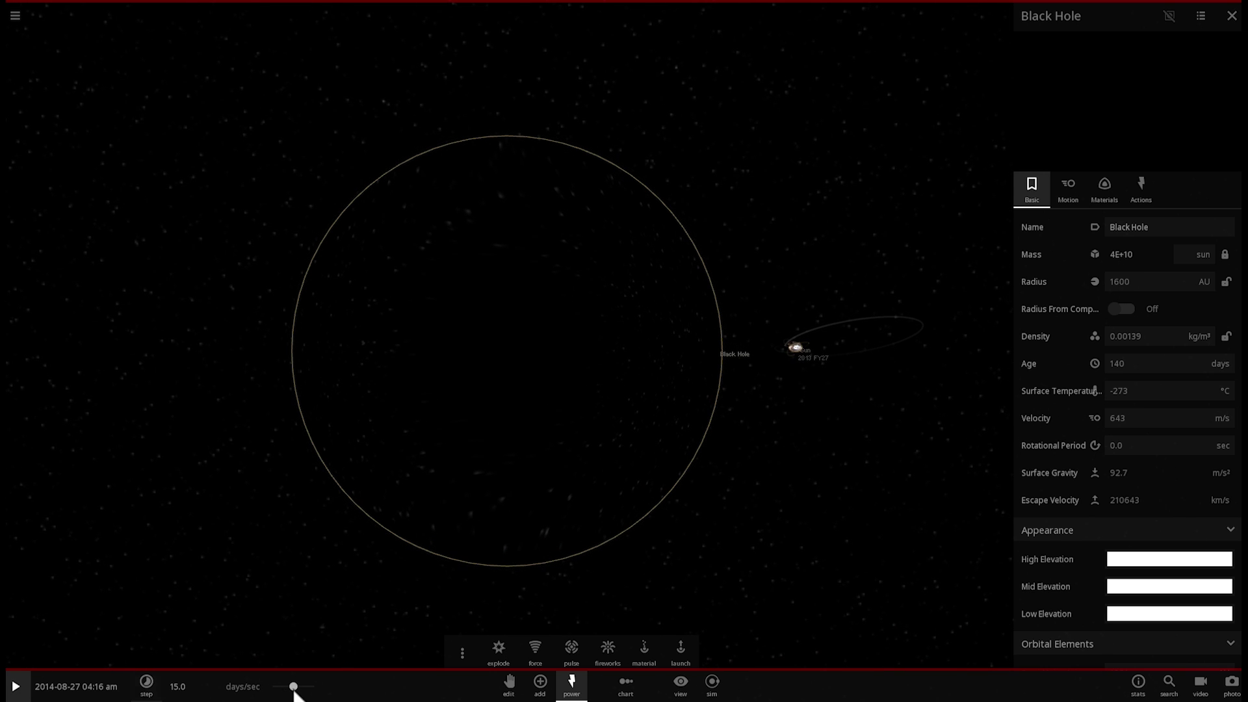
{"action": "mouse_move", "coordinate": [294, 691]}
{"action": "left_mouse_down"}
{"action": "mouse_move", "coordinate": [273, 692]}
{"action": "mouse_move", "coordinate": [293, 689]}
{"action": "left_mouse_up"}
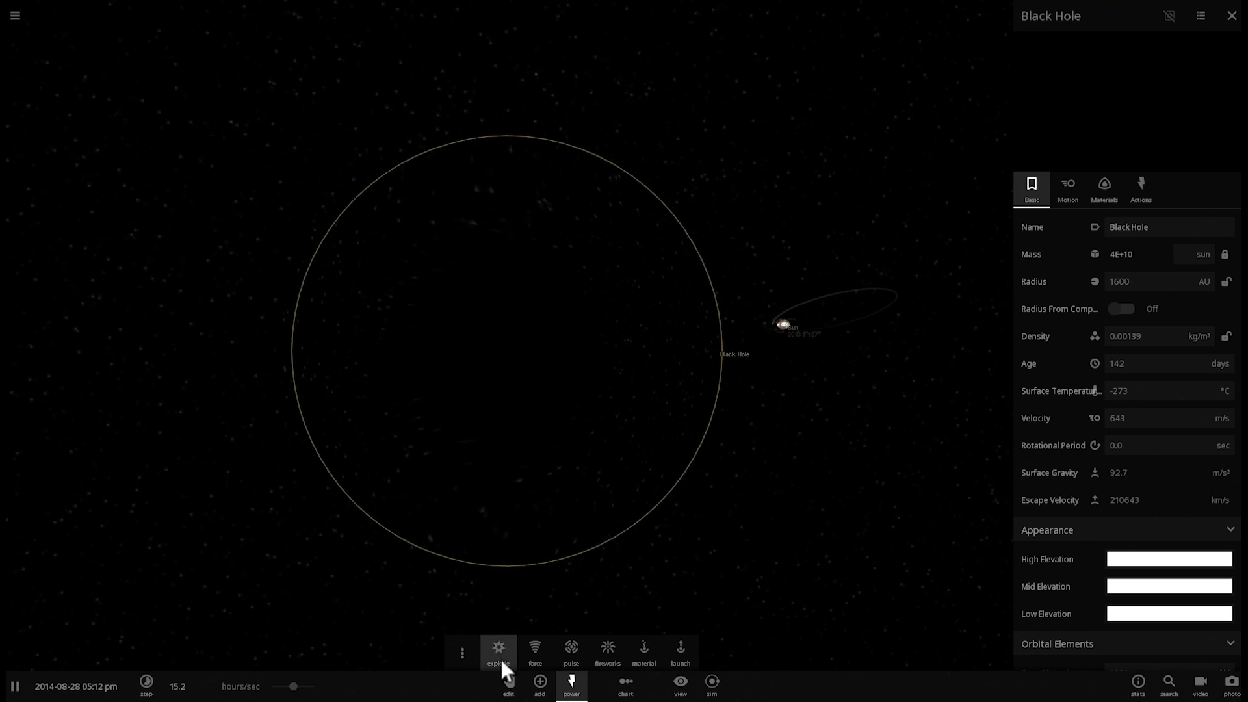
{"action": "left_click", "coordinate": [539, 683]}
{"action": "left_click", "coordinate": [216, 589]}
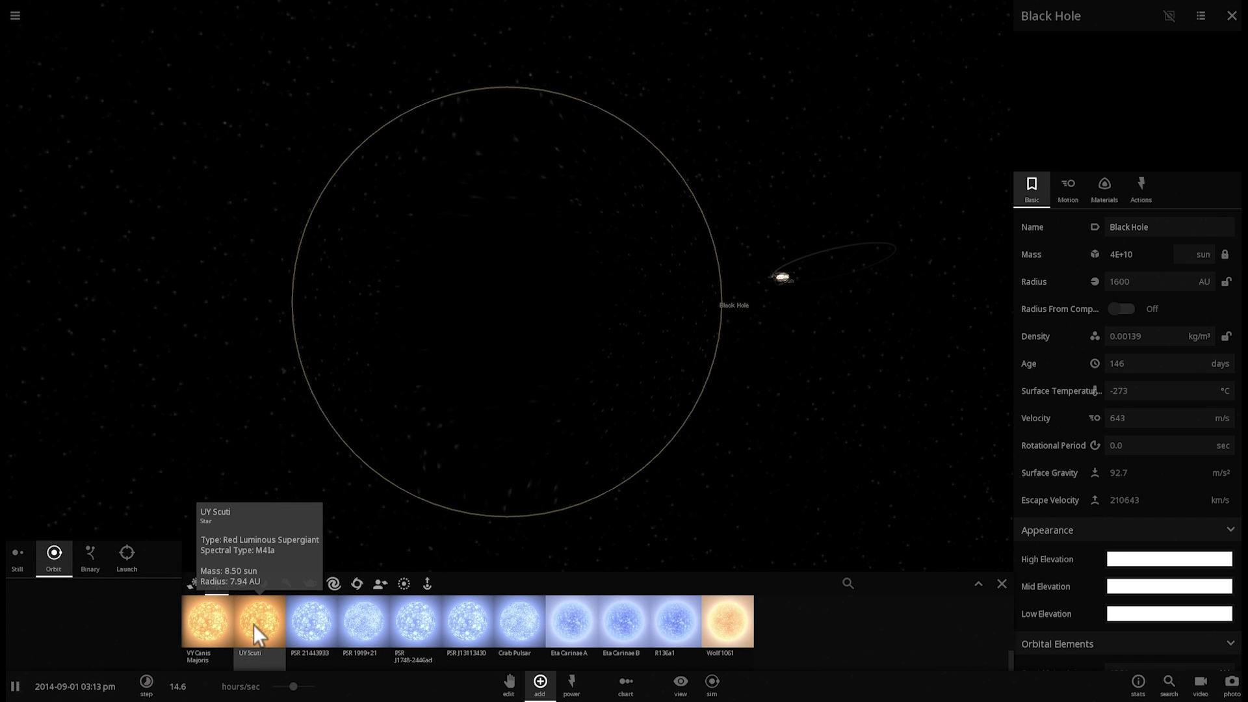
Drop UY Scuti near the black hole, focus on it, then reselect the black hole.
{"action": "left_click_drag", "start_coordinate": [254, 624], "coordinate": [602, 511]}
{"action": "double_click", "coordinate": [602, 510]}
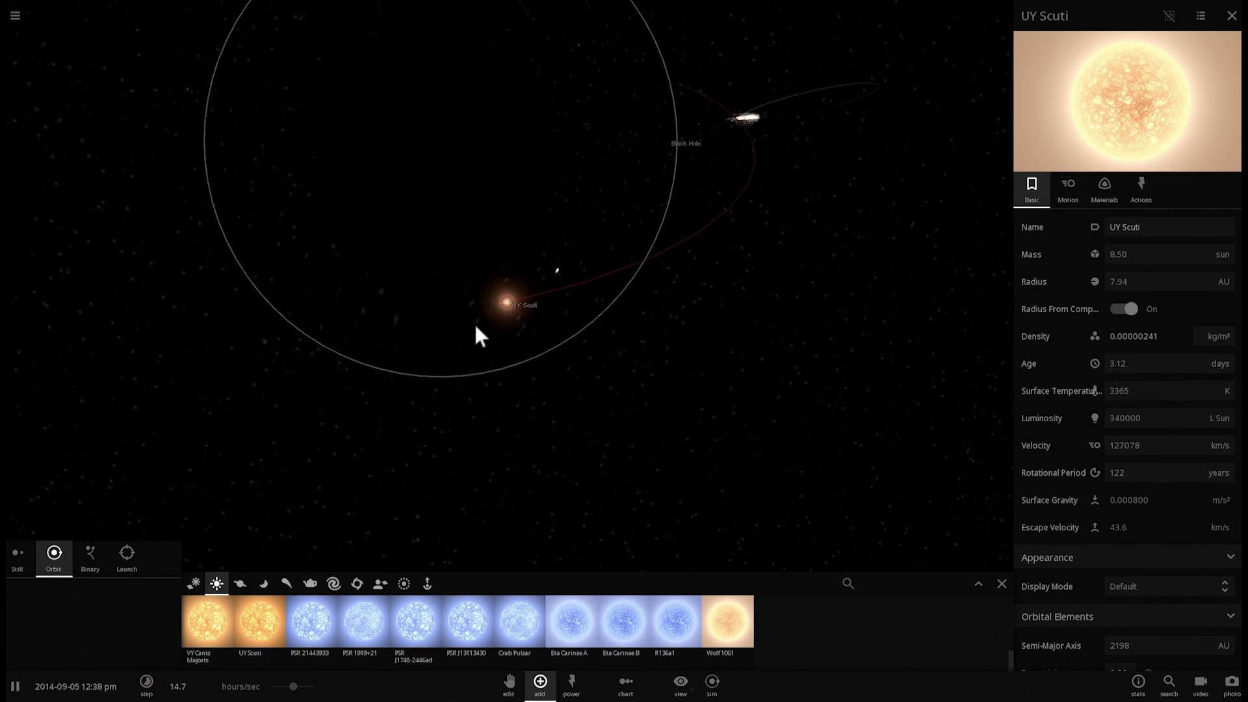
{"action": "scroll", "coordinate": [494, 313], "scroll_direction": "up", "scroll_amount": 5}
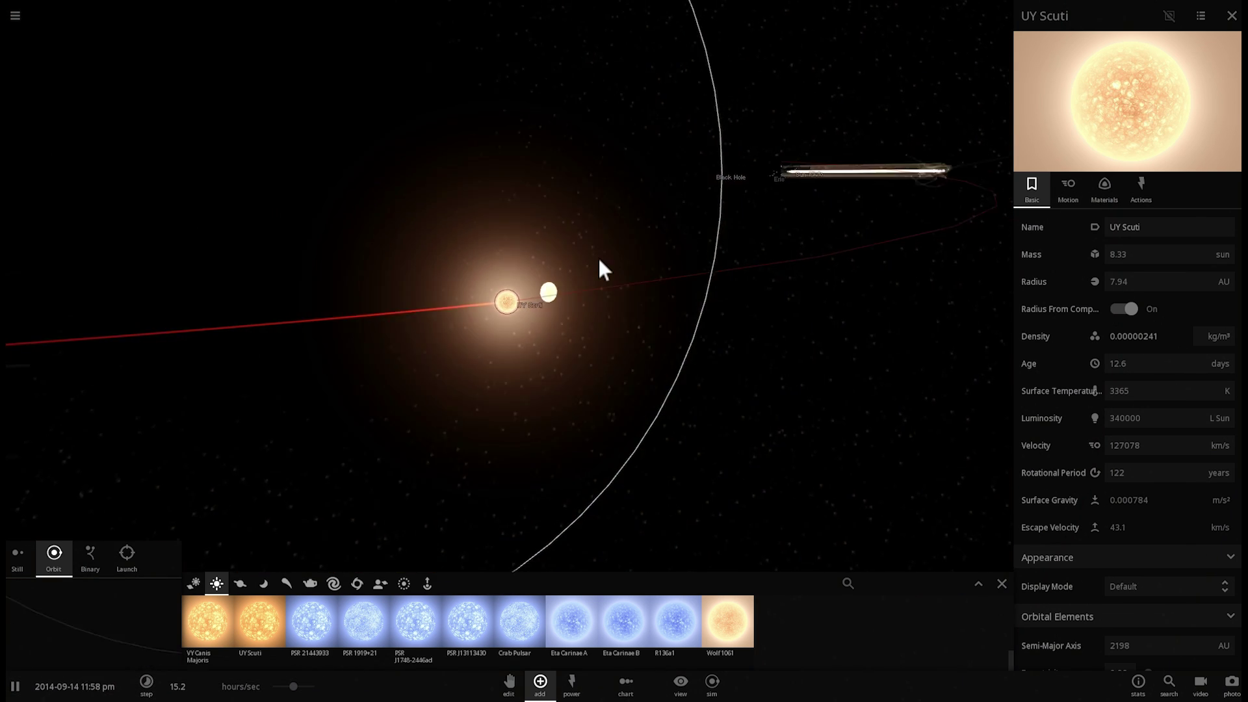
{"action": "left_click", "coordinate": [592, 267]}
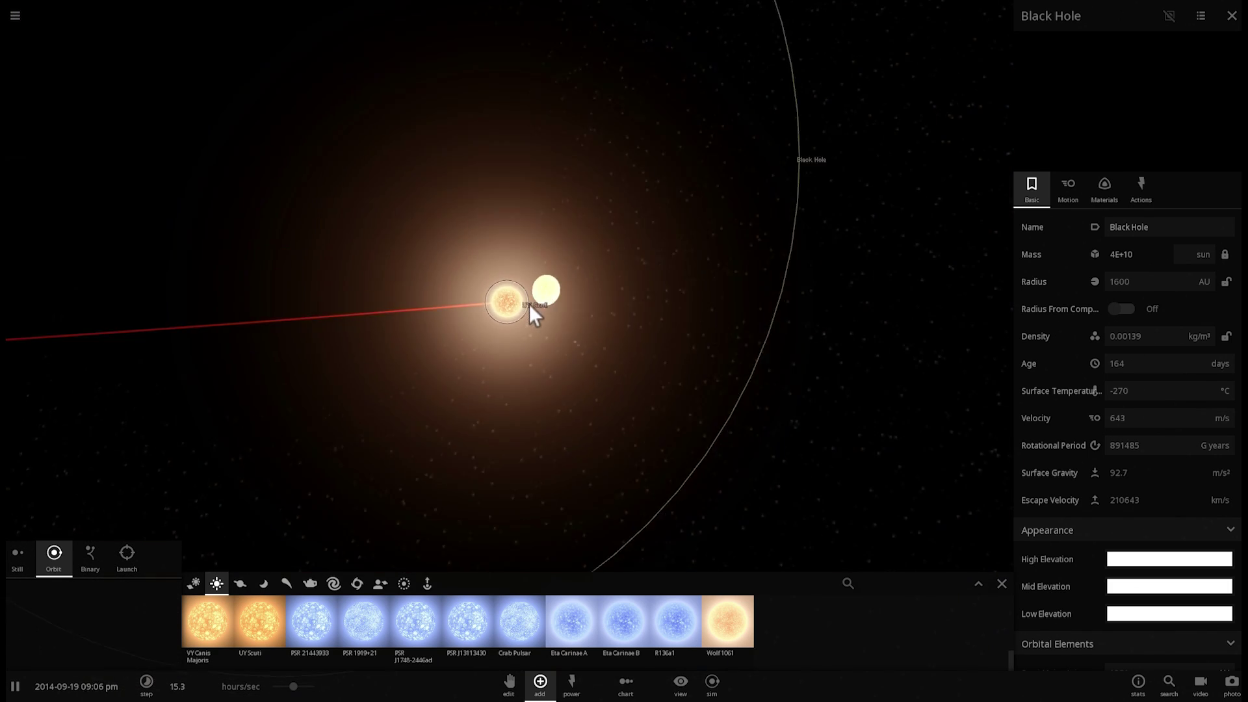
Zoom and orbit around UY Scuti to follow its path around the black hole.
{"action": "scroll", "coordinate": [536, 334], "scroll_direction": "down", "scroll_amount": 5}
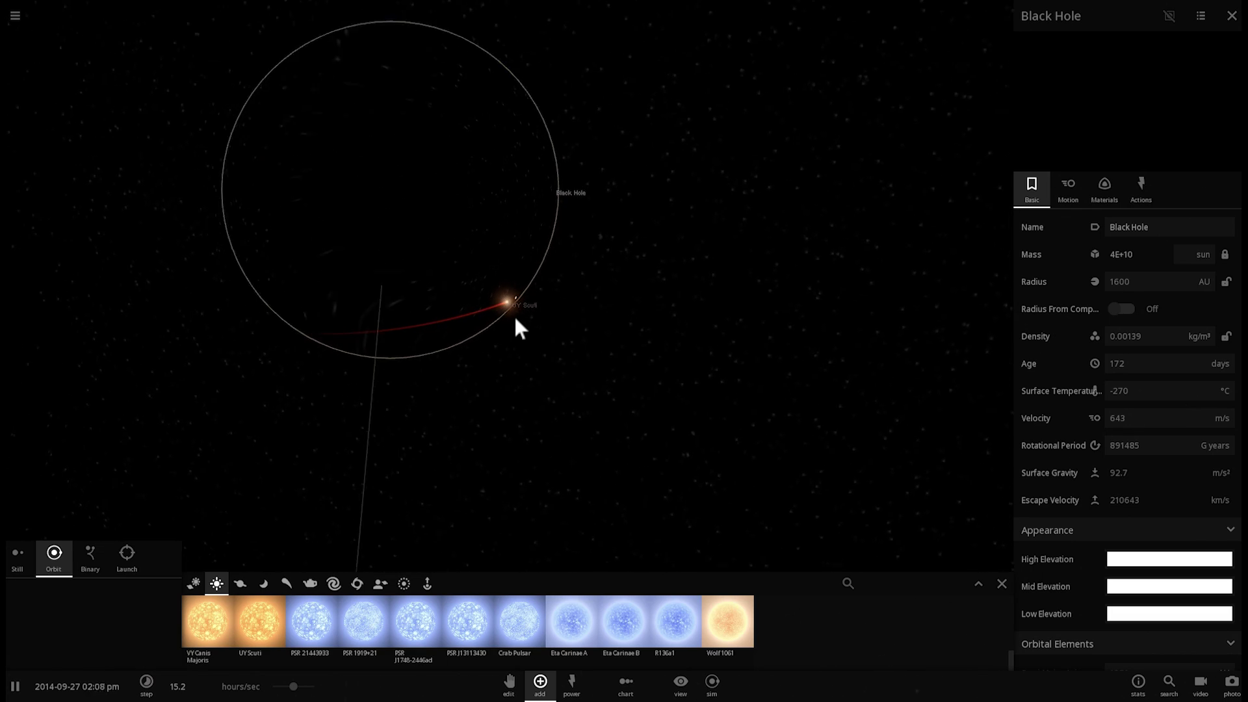
{"action": "scroll", "coordinate": [513, 317], "scroll_direction": "up", "scroll_amount": 5}
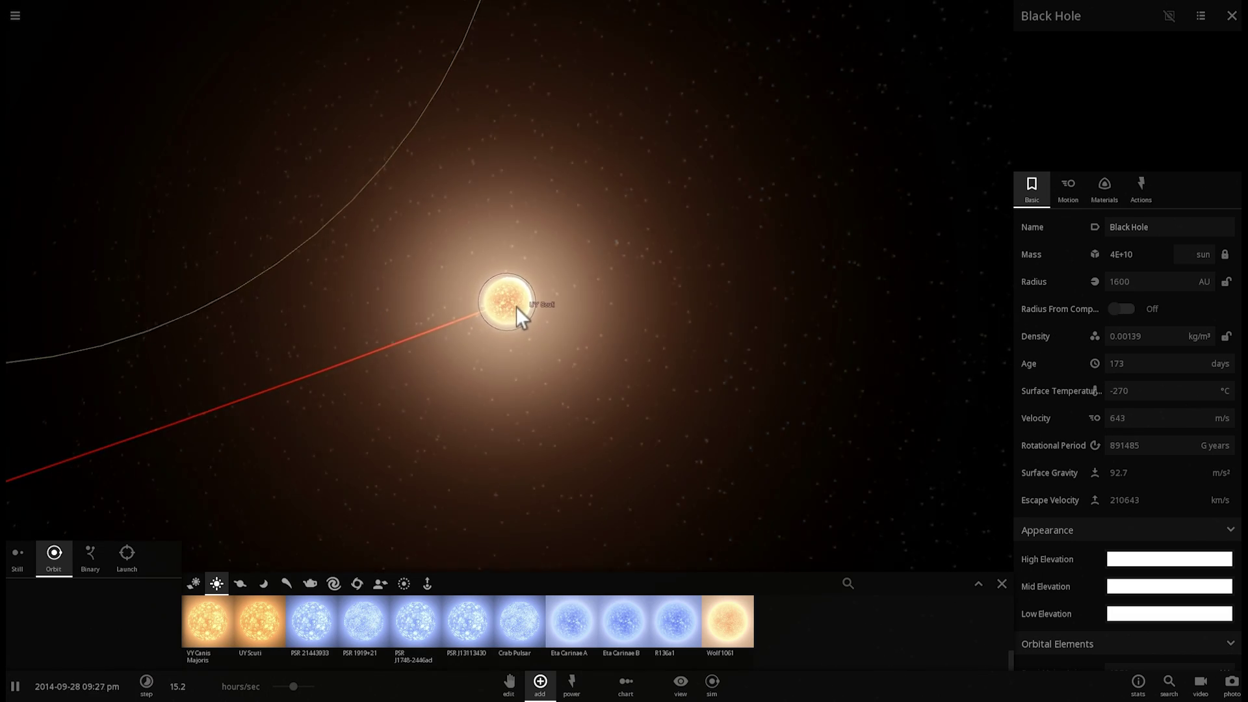
{"action": "scroll", "coordinate": [523, 289], "scroll_direction": "up", "scroll_amount": 3}
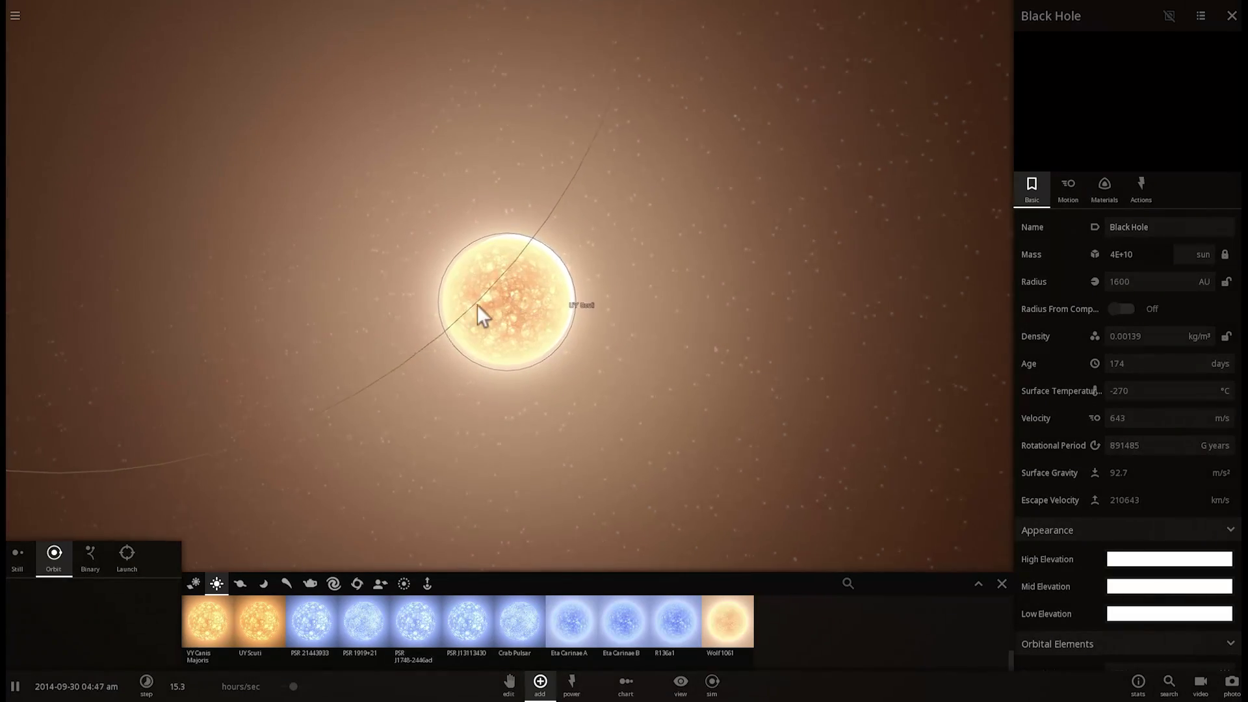
{"action": "scroll", "coordinate": [549, 282], "scroll_direction": "up", "scroll_amount": 3}
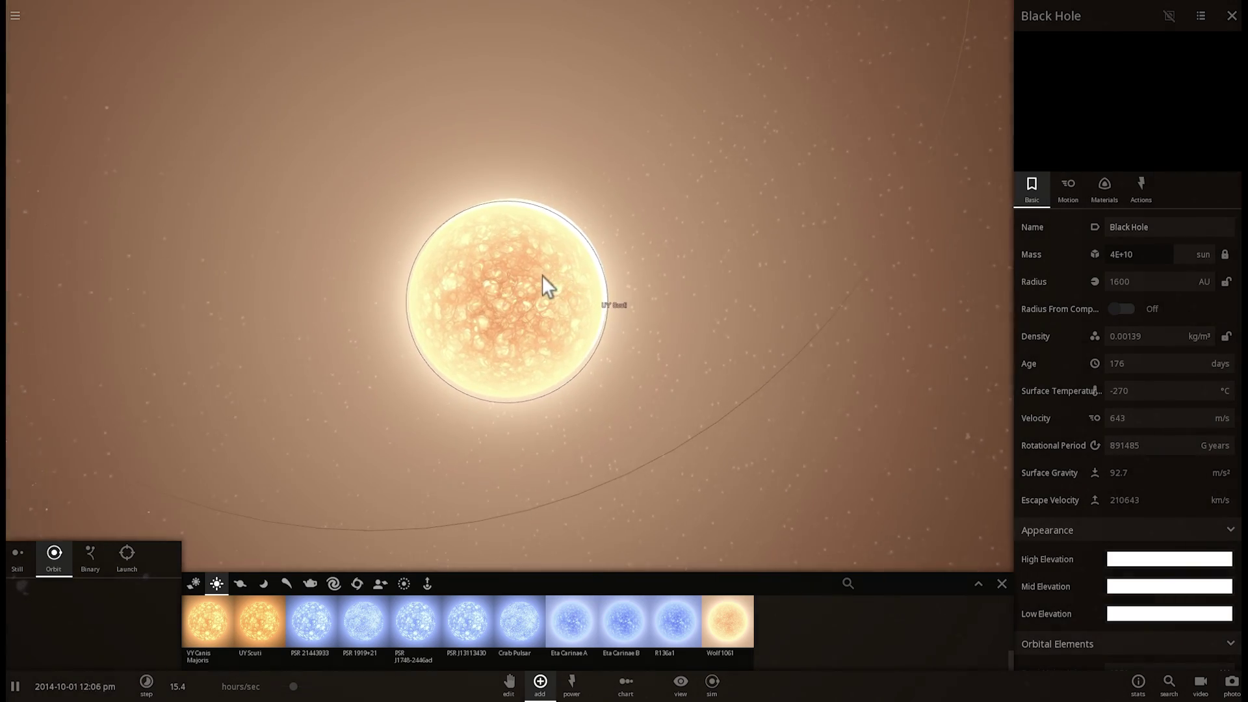
{"action": "scroll", "coordinate": [533, 277], "scroll_direction": "up", "scroll_amount": 3}
{"action": "scroll", "coordinate": [532, 277], "scroll_direction": "down", "scroll_amount": 4}
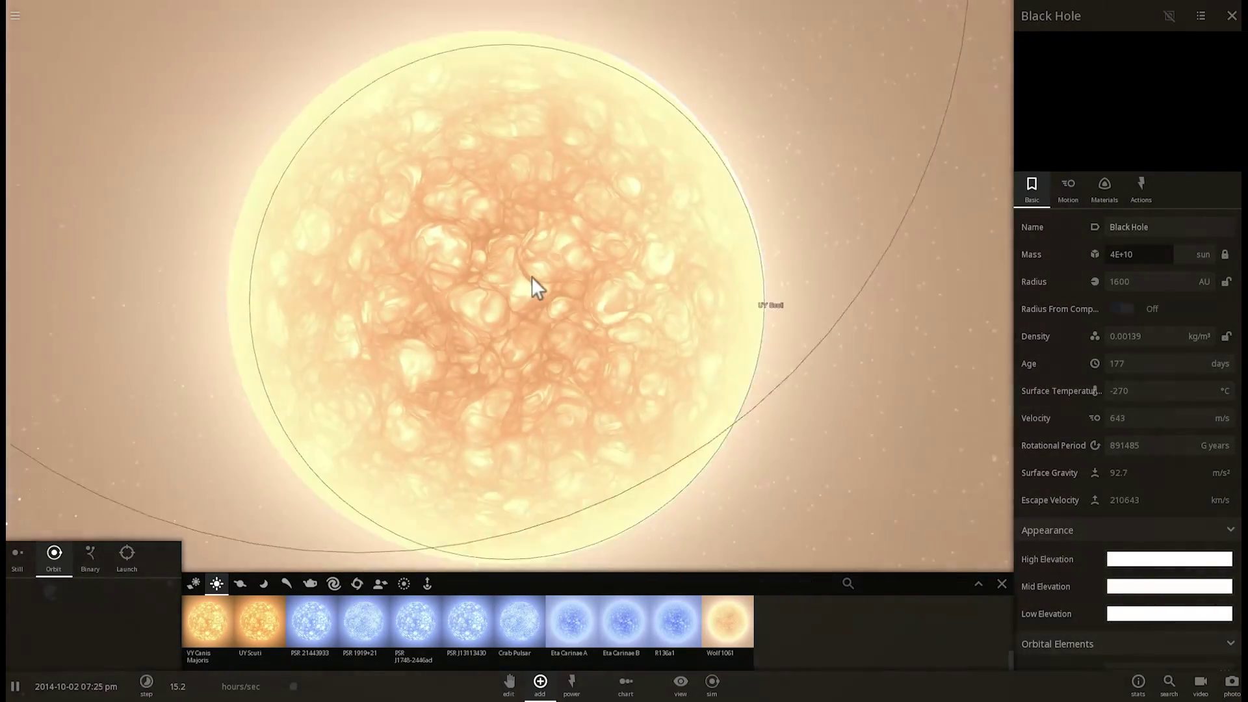
{"action": "scroll", "coordinate": [532, 276], "scroll_direction": "down", "scroll_amount": 5}
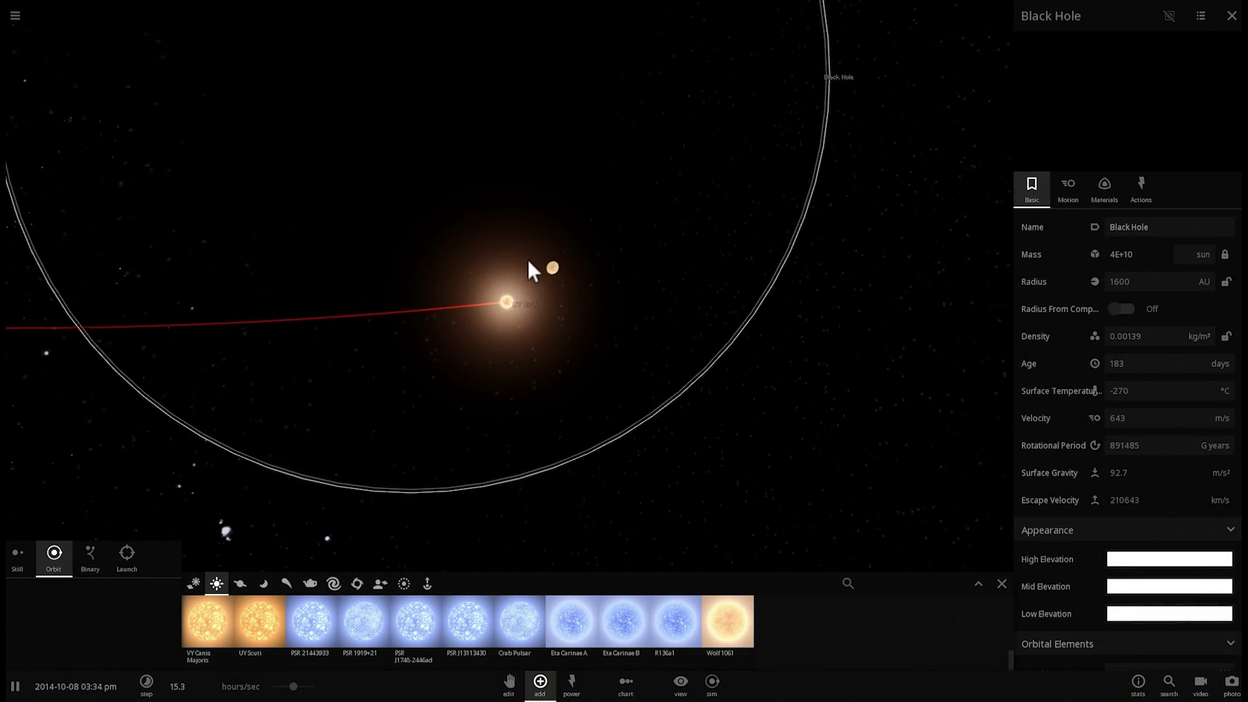
{"action": "left_click_drag", "start_coordinate": [521, 276], "coordinate": [497, 276]}
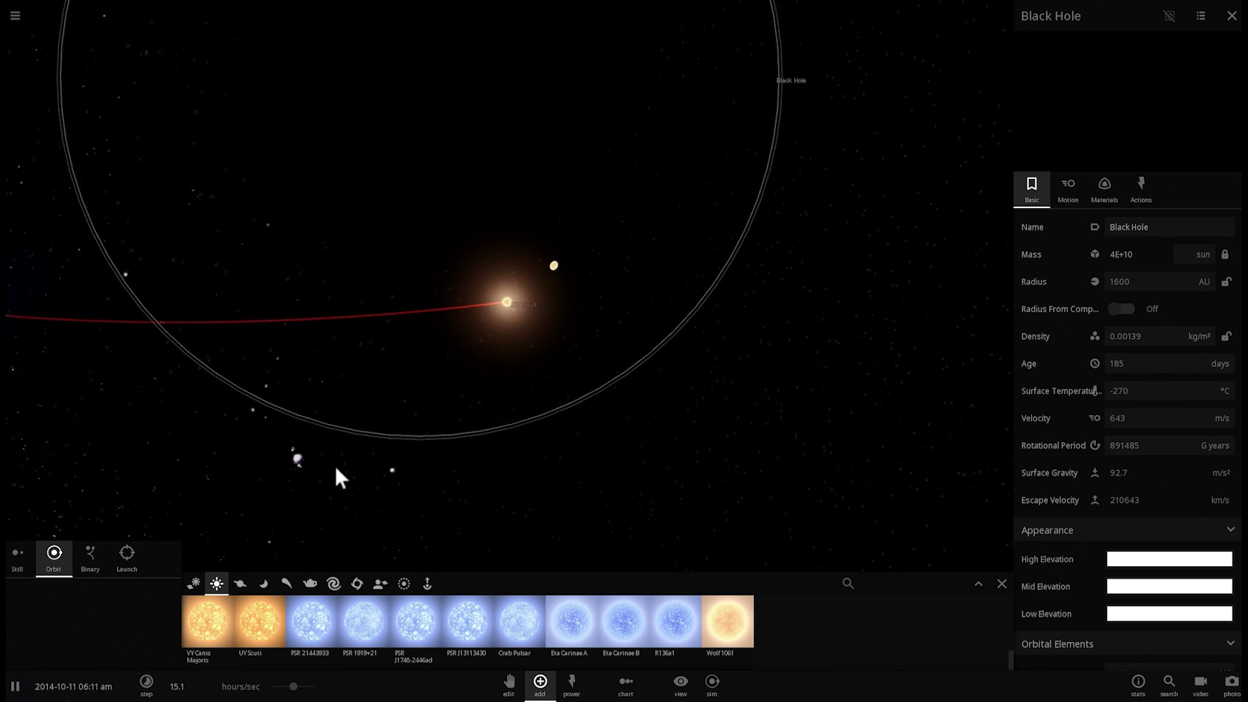
Place VY Canis Majoris near UY Scuti and R136a1 in orbit around the black hole.
{"action": "left_click", "coordinate": [200, 625]}
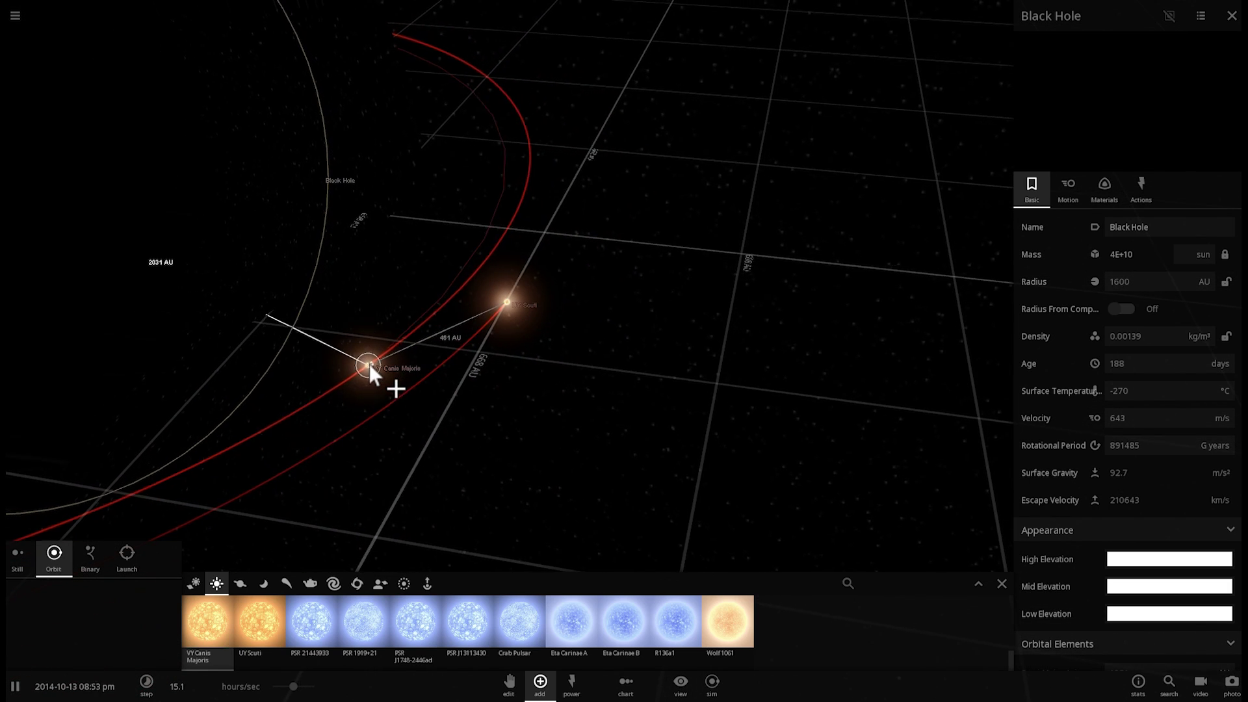
{"action": "left_click", "coordinate": [374, 352]}
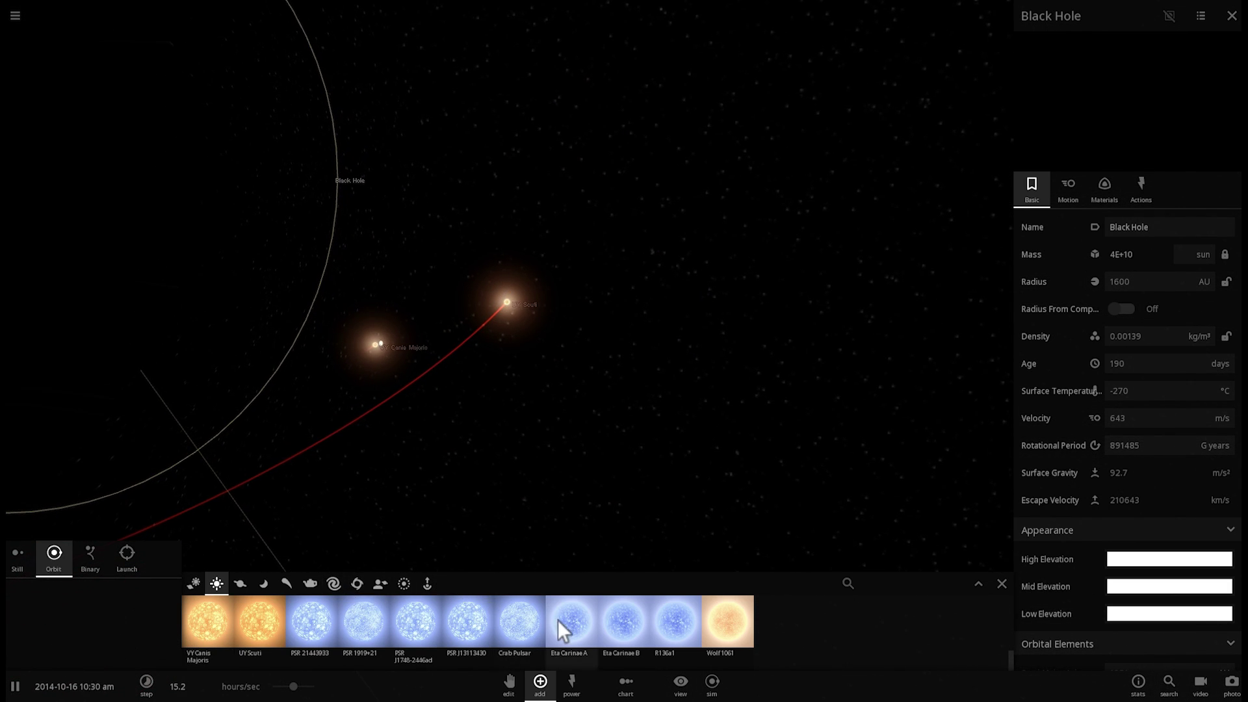
{"action": "left_click", "coordinate": [670, 616]}
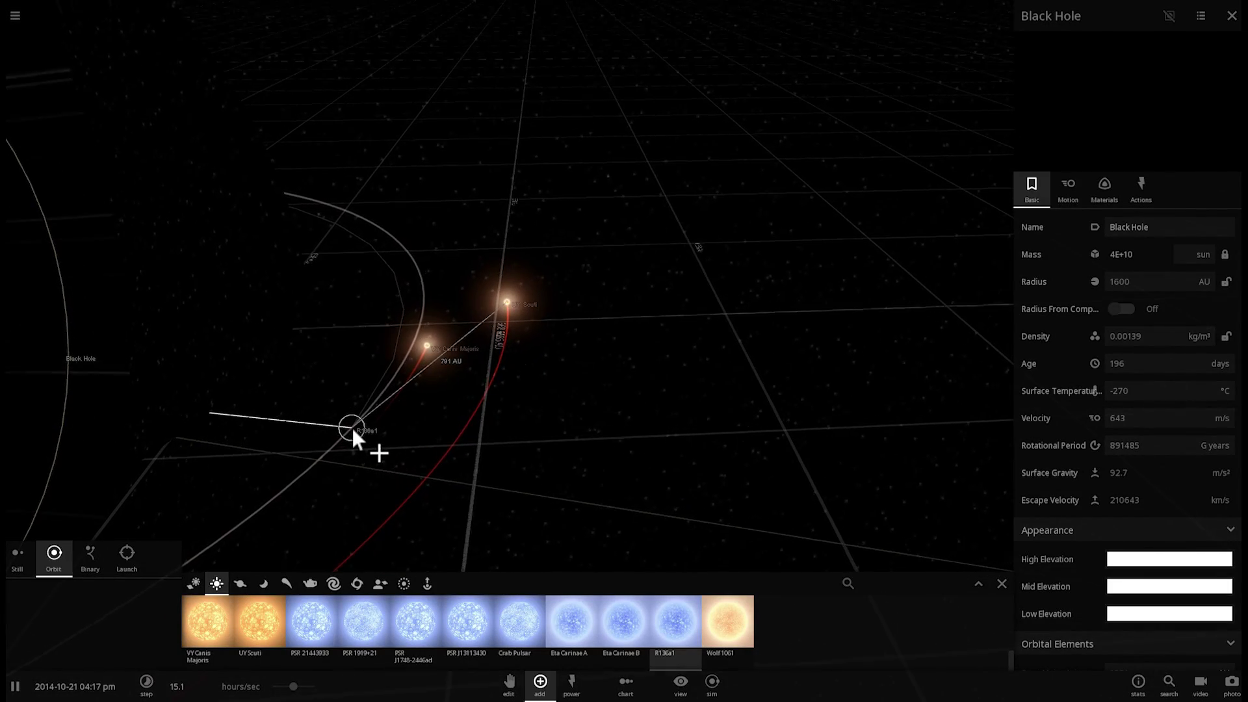
{"action": "left_click", "coordinate": [354, 429]}
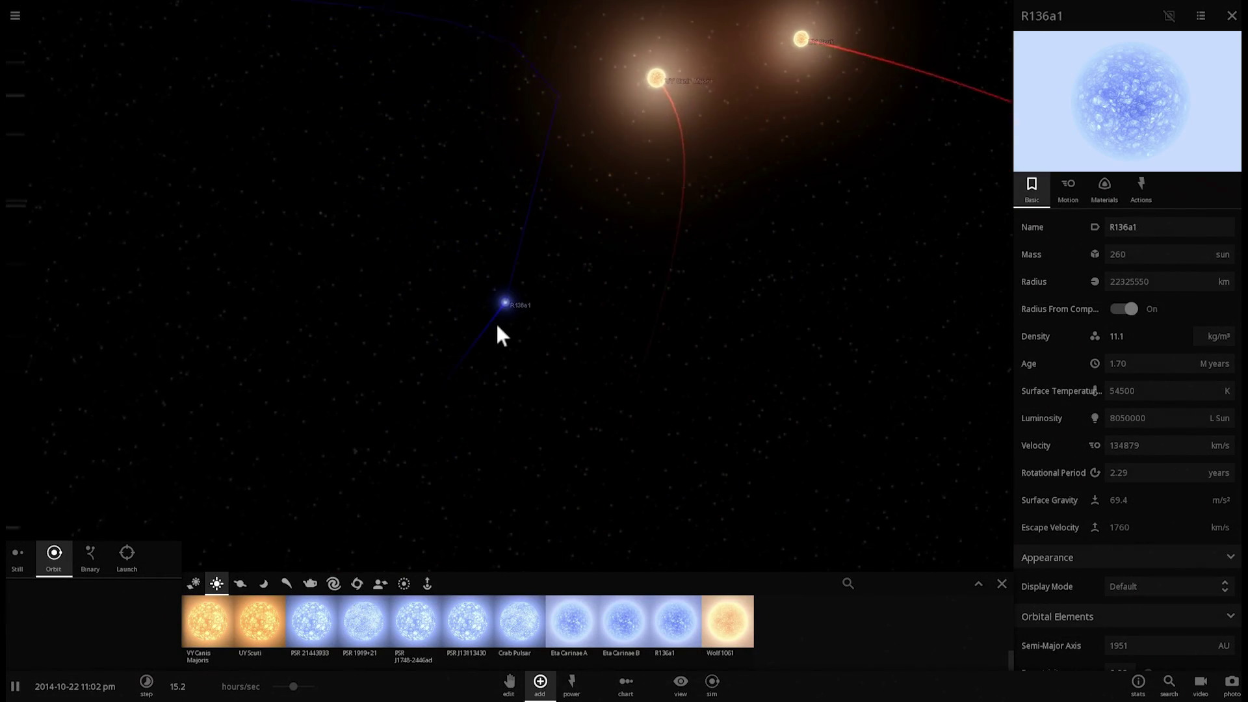
{"action": "scroll", "coordinate": [514, 310], "scroll_direction": "up", "scroll_amount": 5}
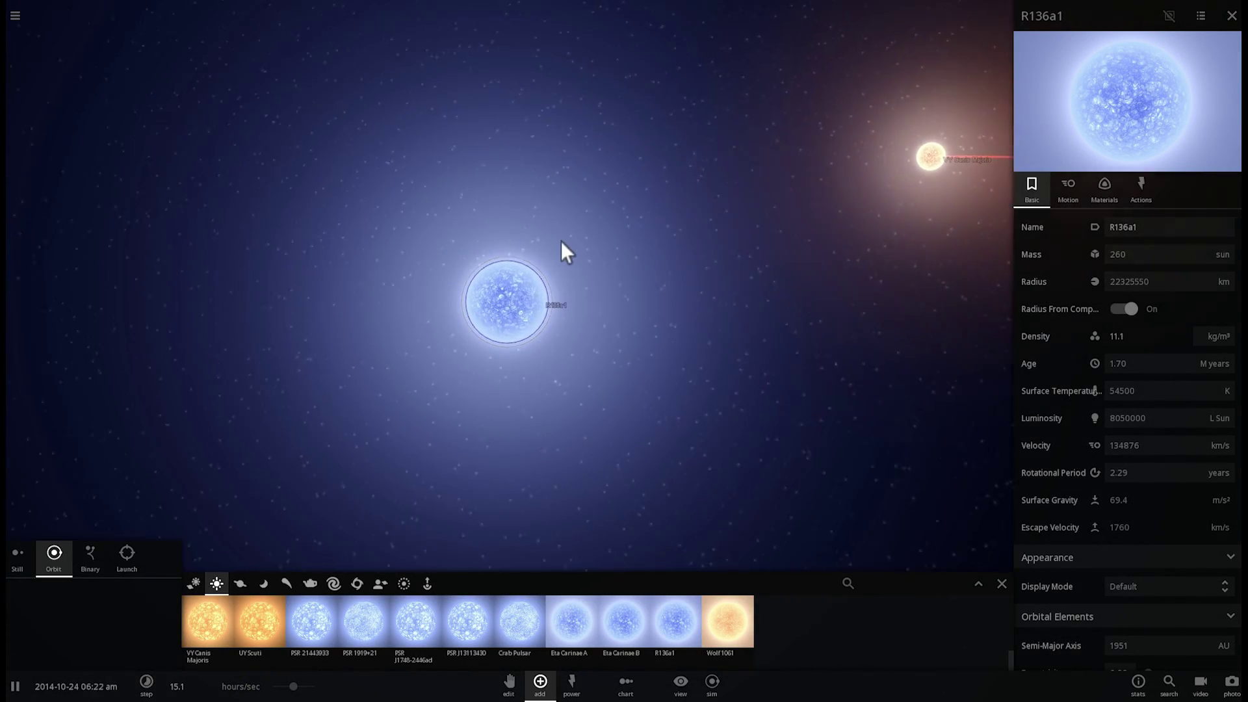
{"action": "scroll", "coordinate": [565, 273], "scroll_direction": "down", "scroll_amount": 5}
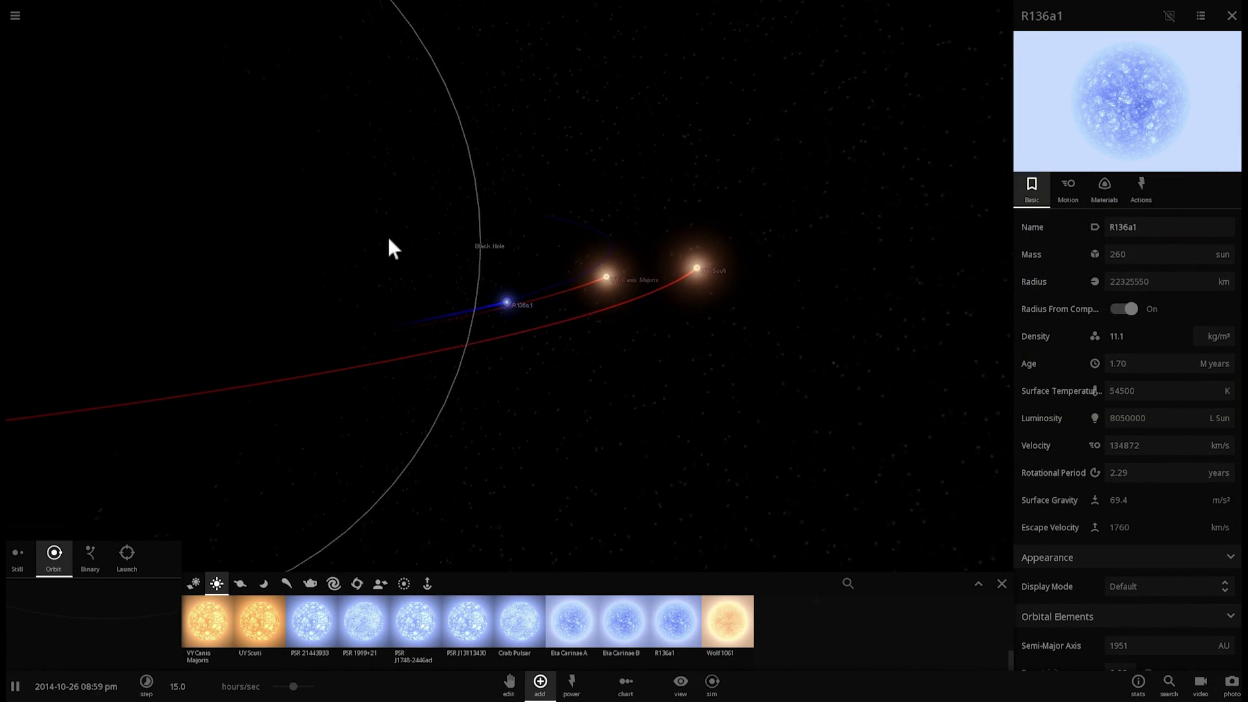
Inspect the black hole and R136a1, orbiting the camera around R136a1.
{"action": "left_click", "coordinate": [388, 239]}
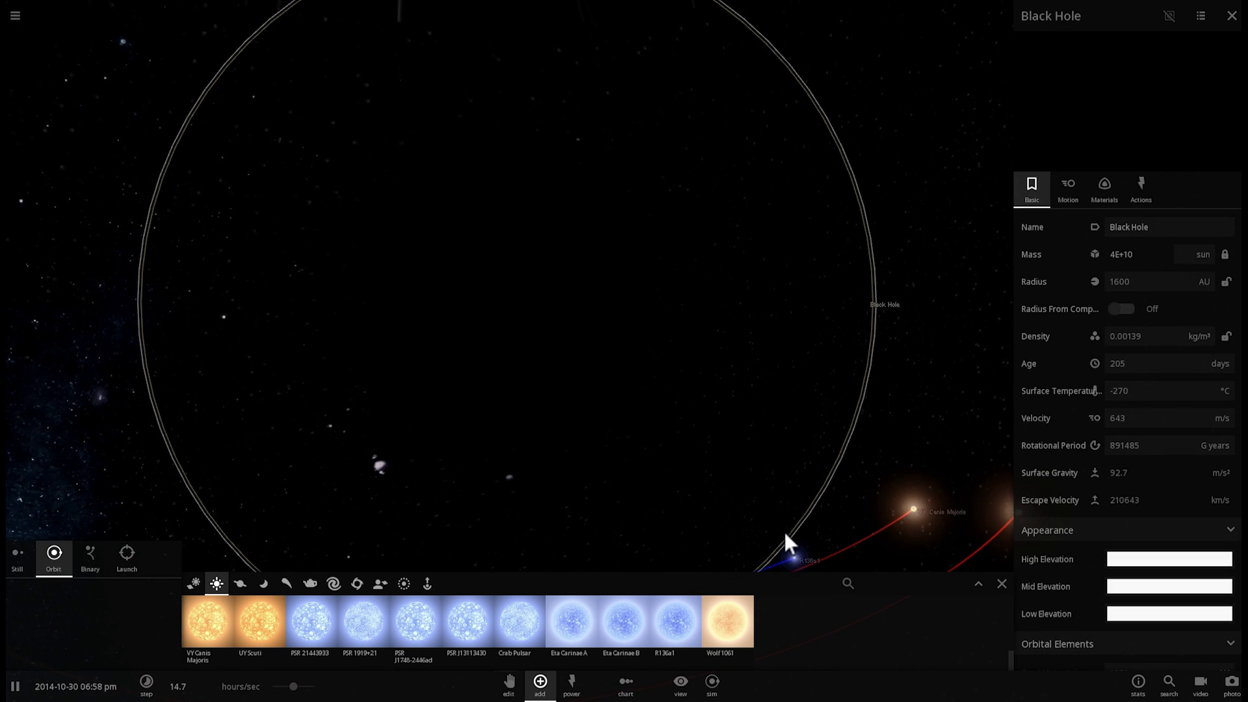
{"action": "left_click", "coordinate": [795, 550]}
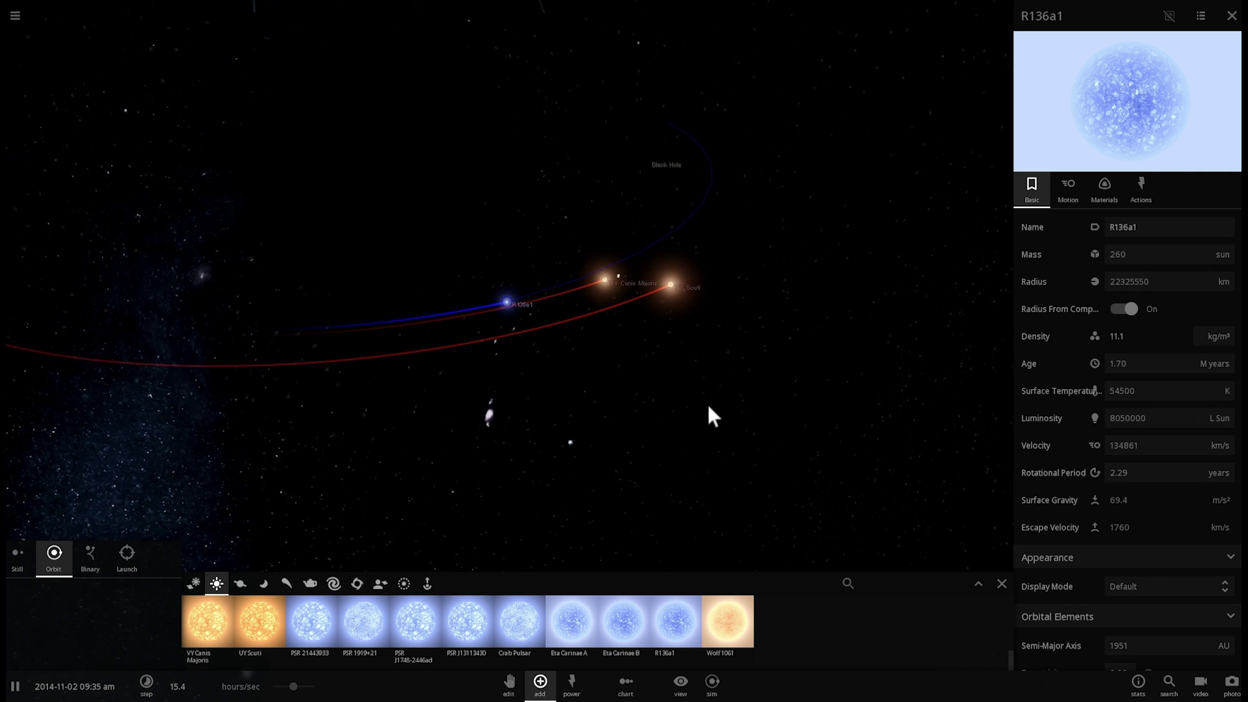
{"action": "left_click_drag", "start_coordinate": [698, 376], "coordinate": [774, 390]}
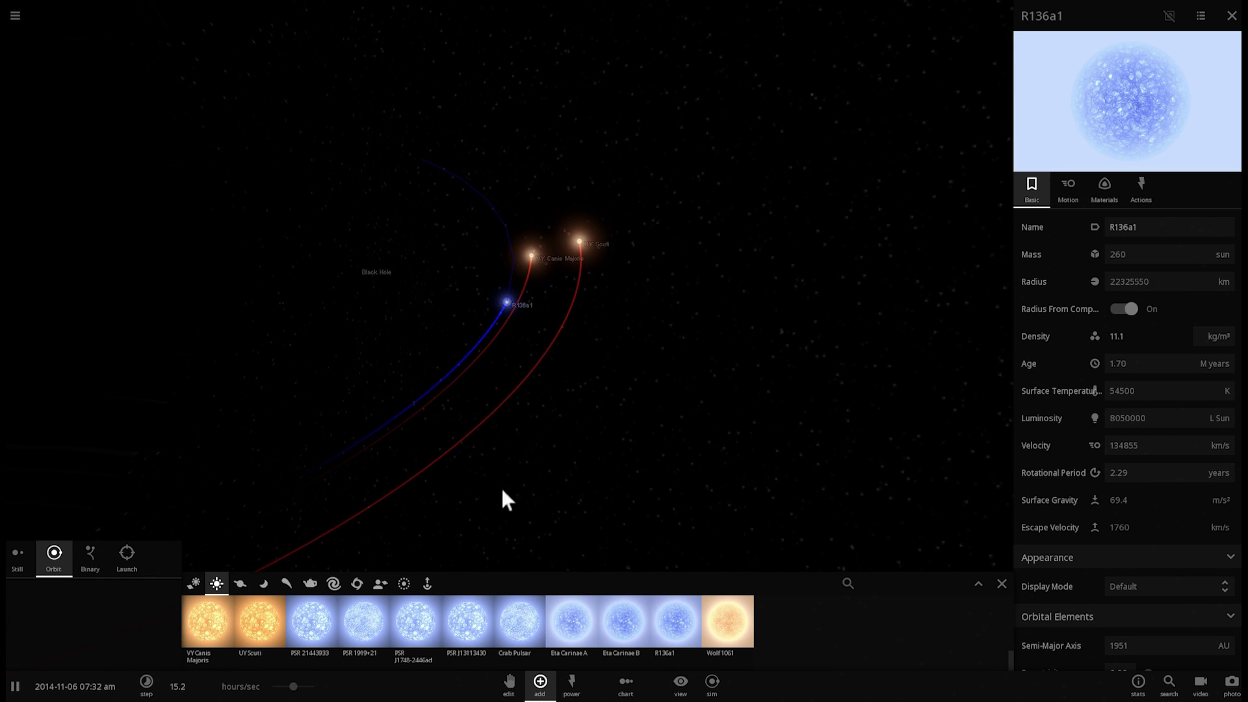
Raise the time rate to about 1.75 days/sec and centre on the black hole again.
{"action": "left_click_drag", "start_coordinate": [294, 687], "coordinate": [304, 689]}
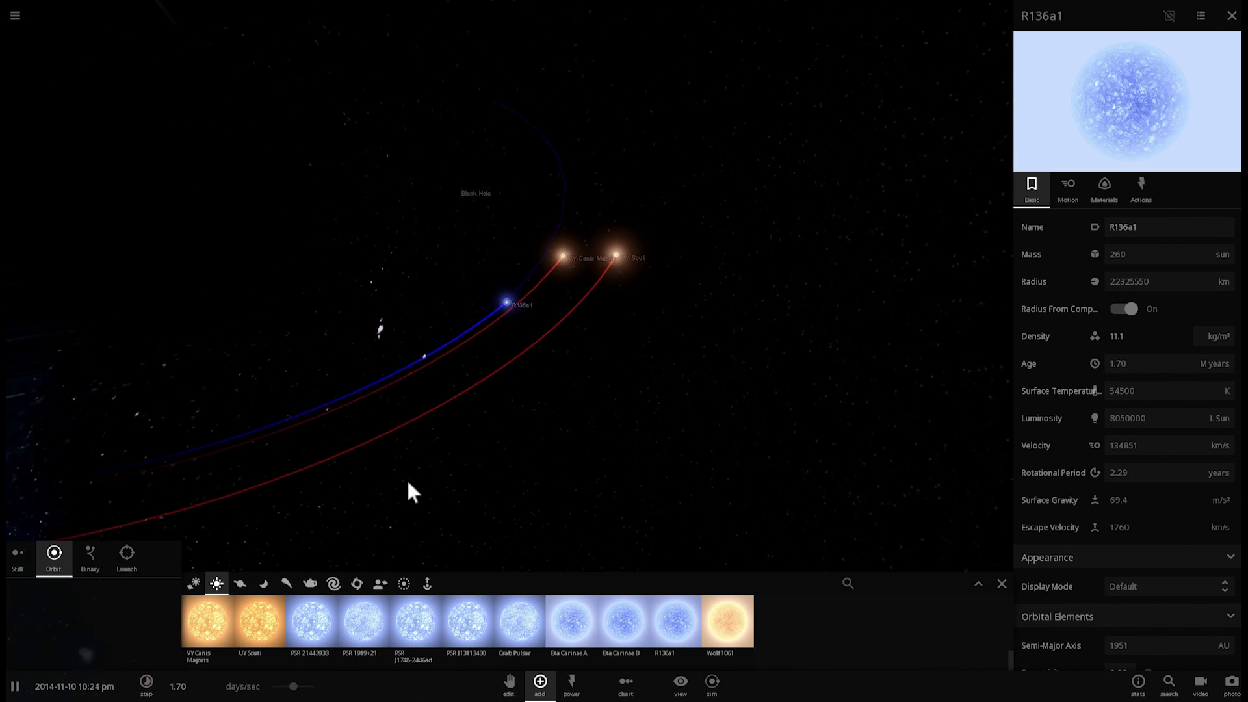
{"action": "left_click", "coordinate": [384, 246]}
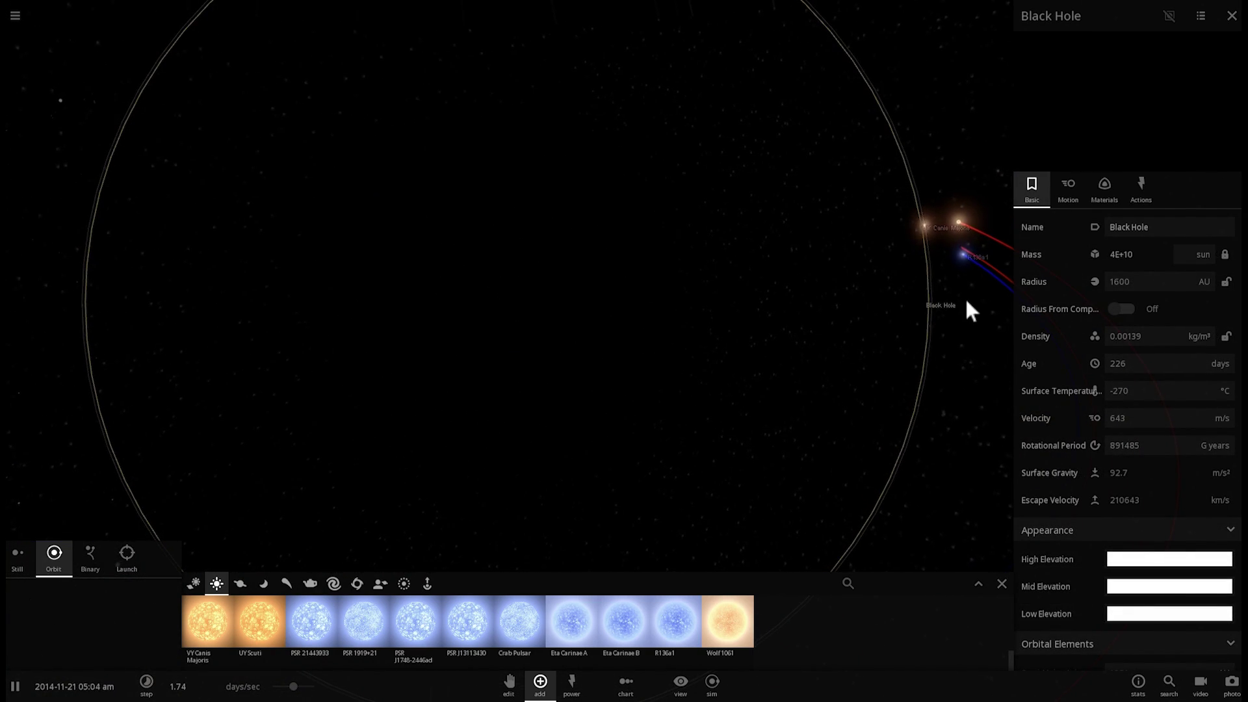
{"action": "left_click", "coordinate": [949, 242]}
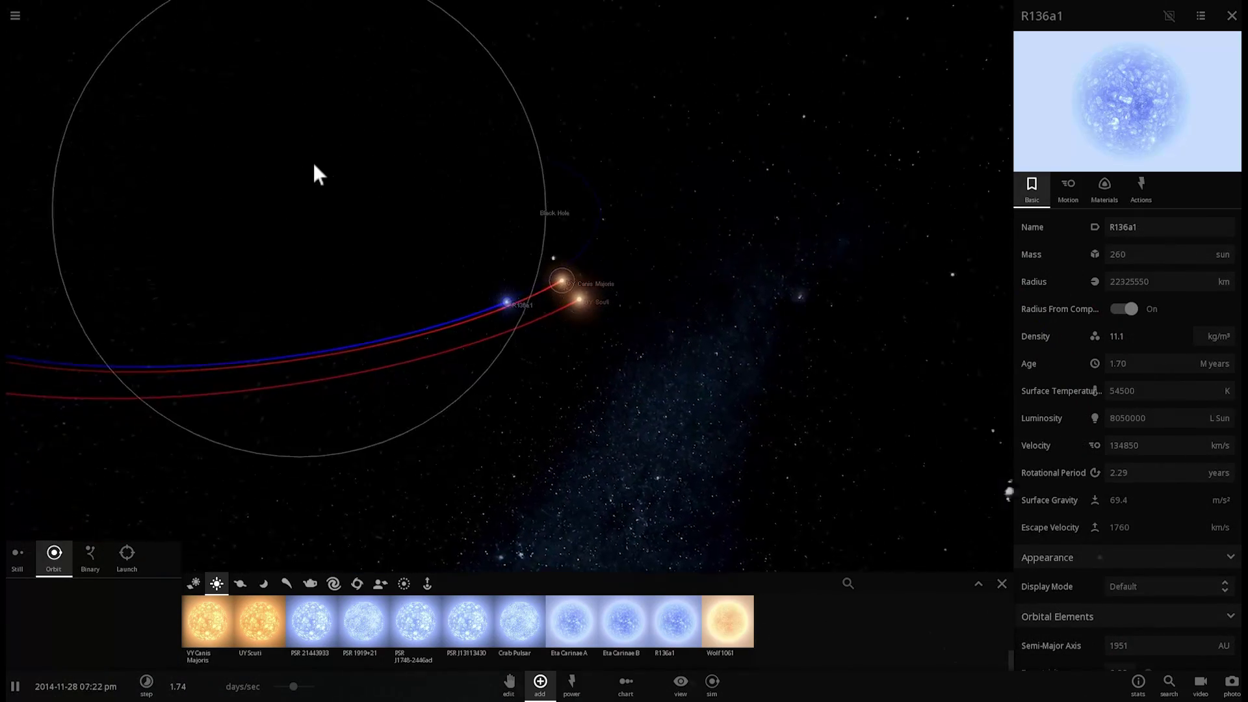
{"action": "left_click", "coordinate": [471, 206]}
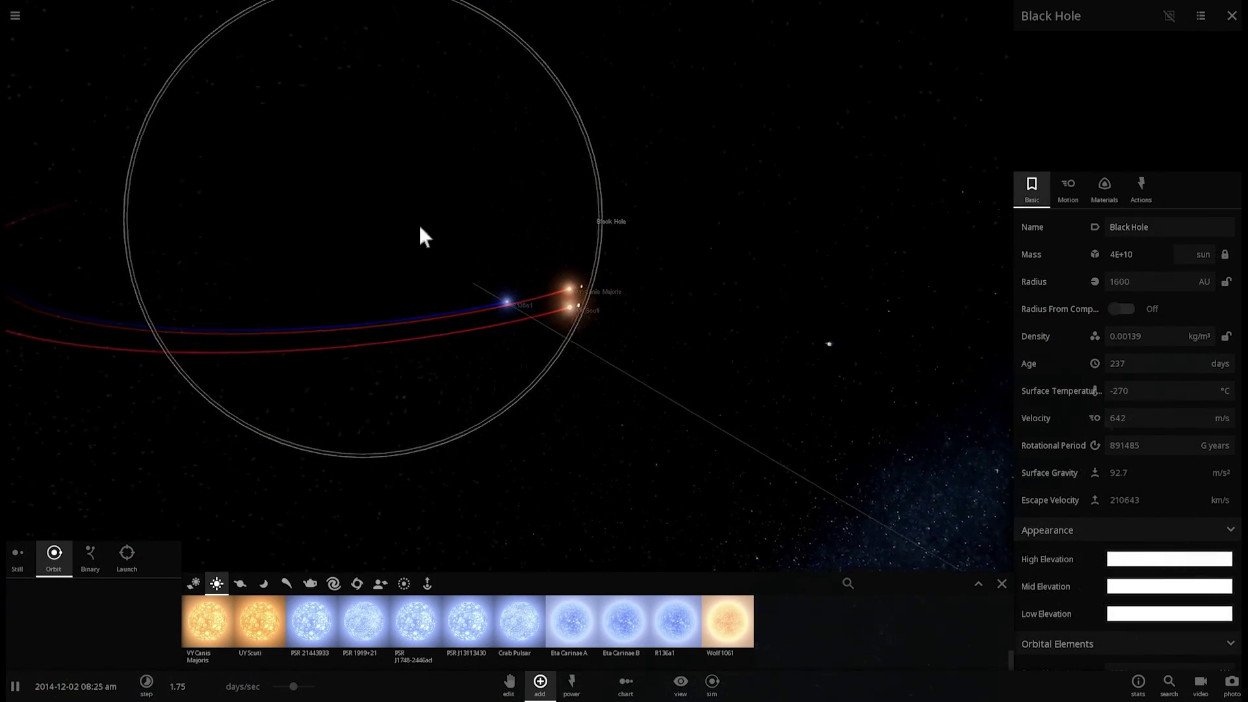
Select UY Scuti and place five copies orbiting around the black hole's ring.
{"action": "left_click", "coordinate": [252, 615]}
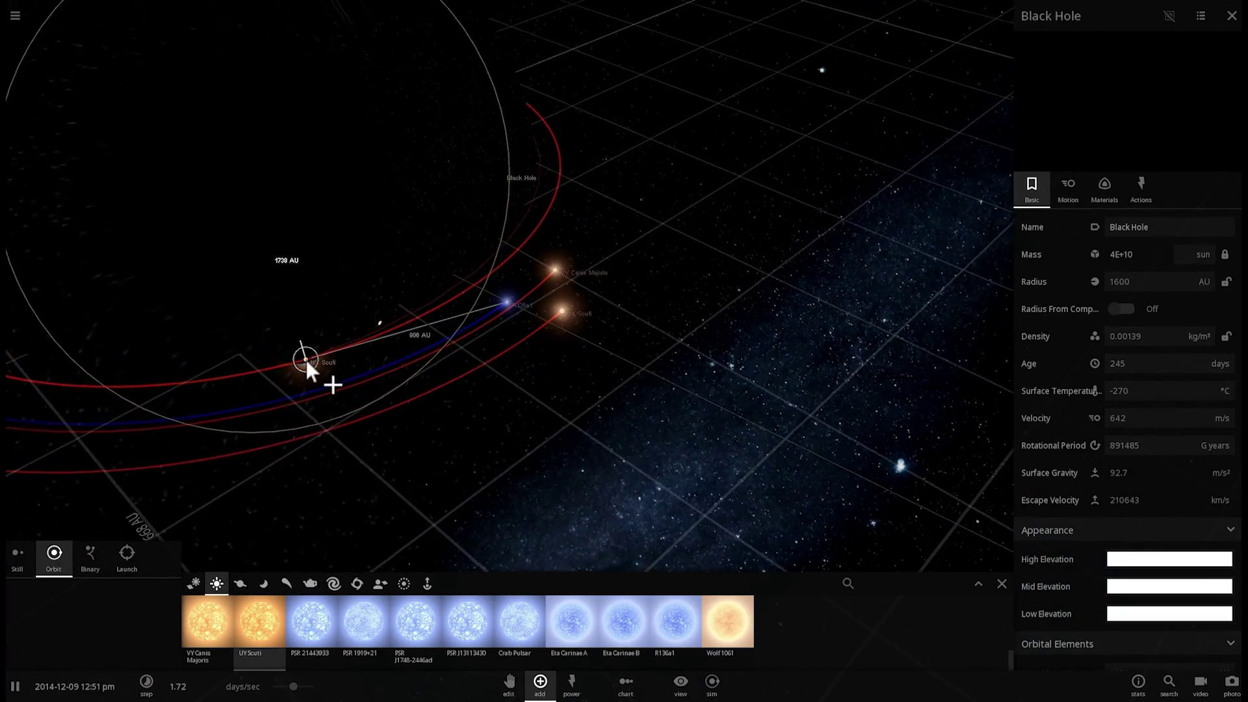
{"action": "left_click", "coordinate": [306, 379]}
{"action": "left_click", "coordinate": [305, 431]}
{"action": "left_click", "coordinate": [172, 251]}
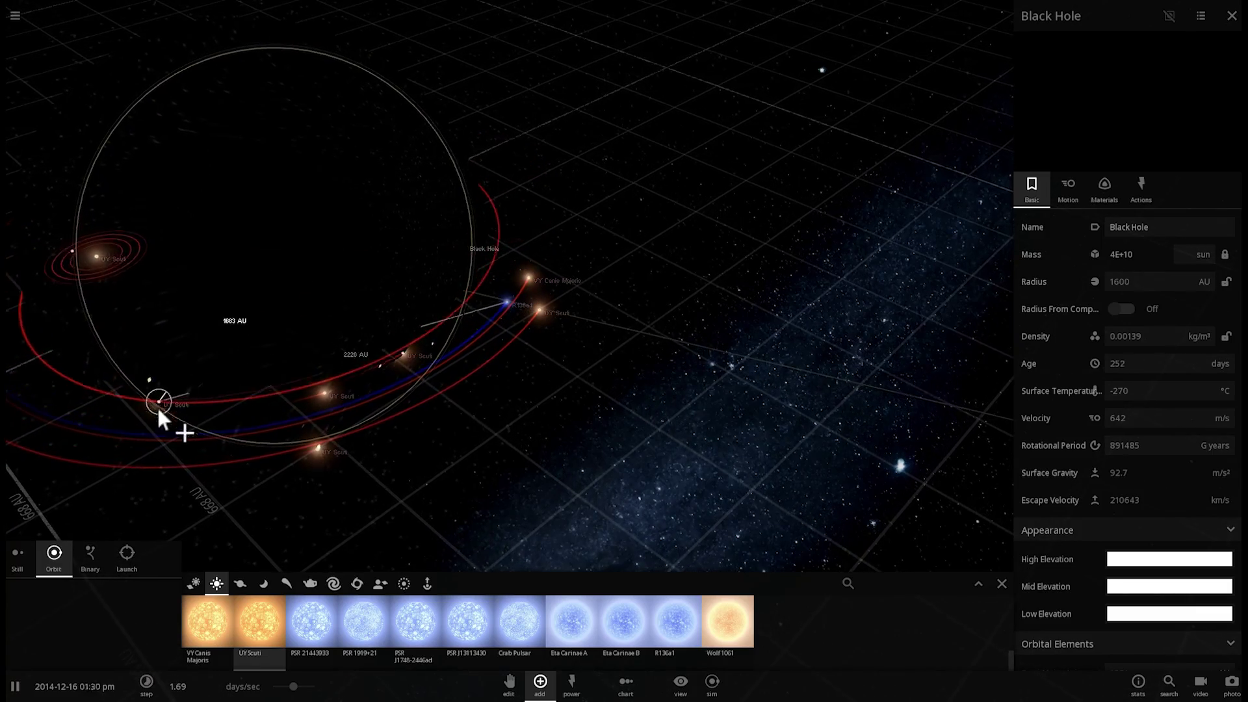
{"action": "left_click", "coordinate": [182, 529]}
{"action": "left_click", "coordinate": [158, 272]}
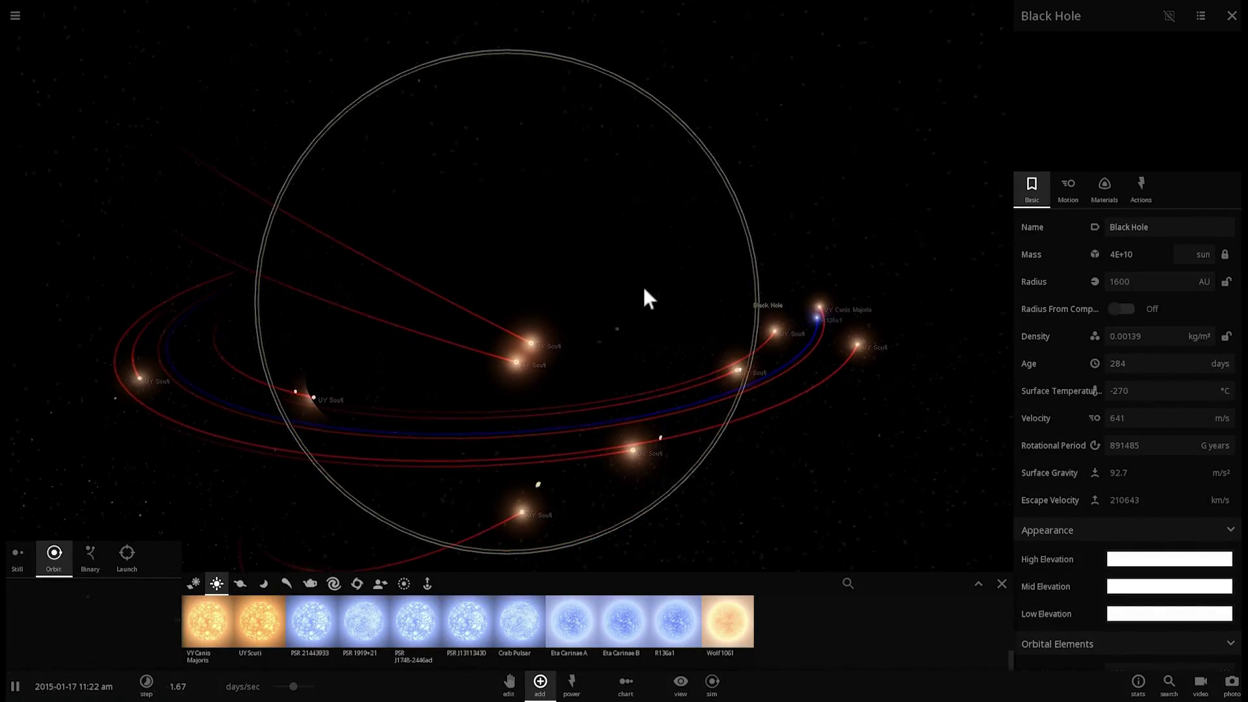
Rotate and zoom the view, then raise the time rate to 3.60 days/sec.
{"action": "left_click_drag", "start_coordinate": [557, 262], "coordinate": [585, 223]}
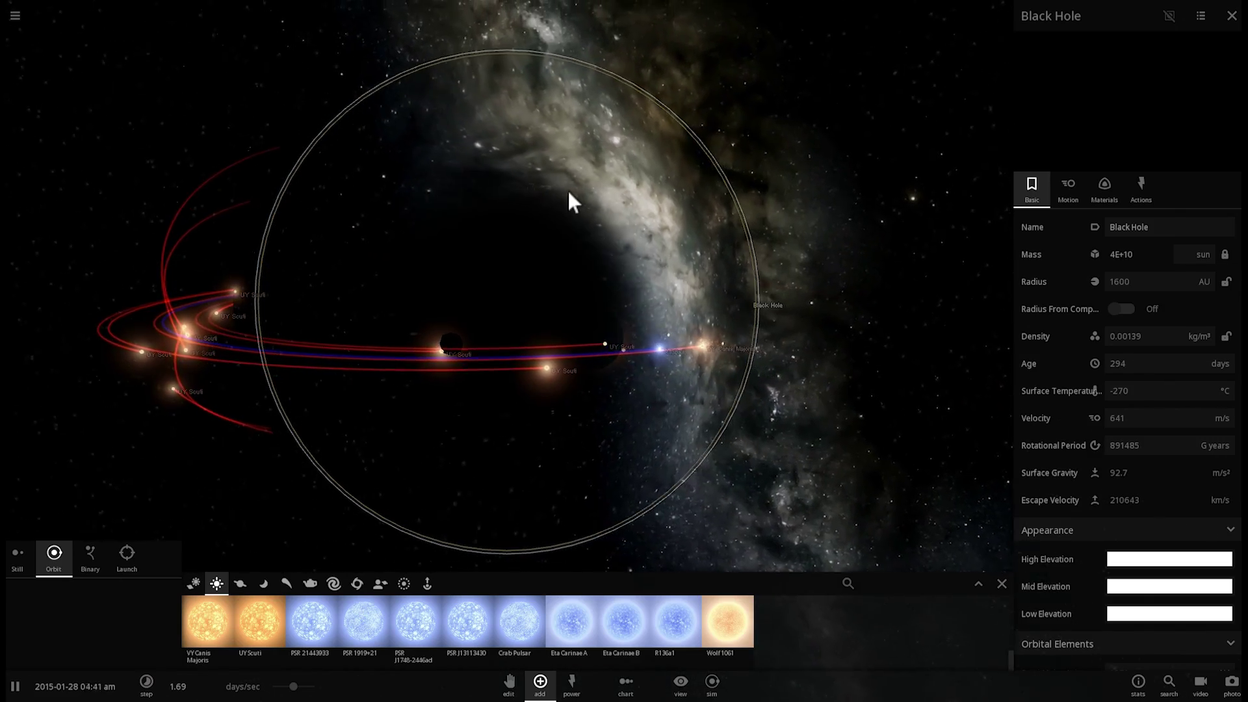
{"action": "scroll", "coordinate": [611, 193], "scroll_direction": "down", "scroll_amount": 3}
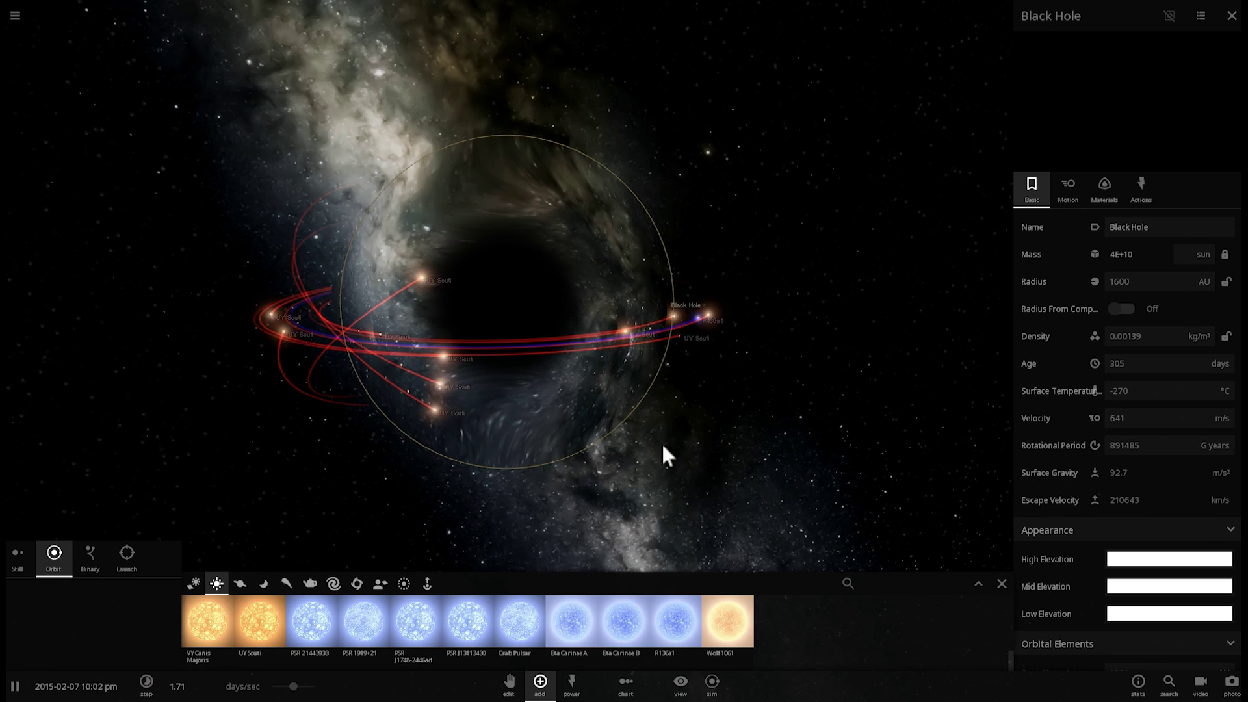
{"action": "scroll", "coordinate": [559, 260], "scroll_direction": "up", "scroll_amount": 3}
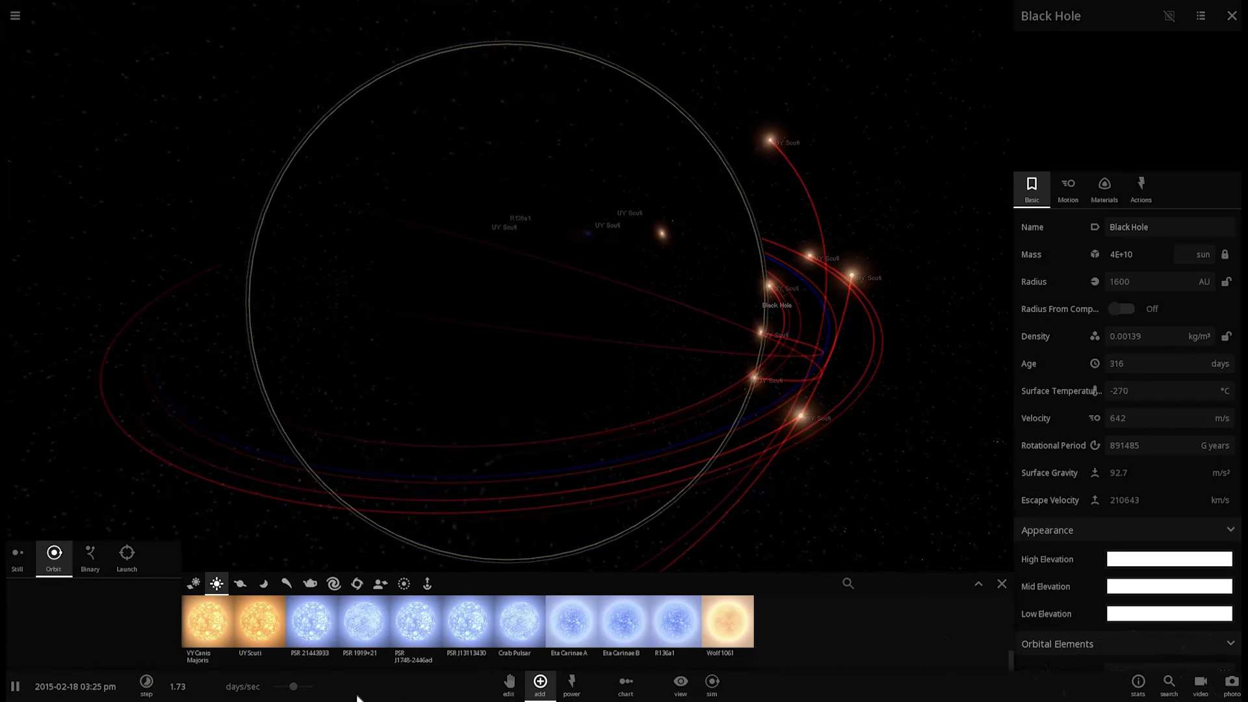
{"action": "left_click_drag", "start_coordinate": [290, 684], "coordinate": [301, 685]}
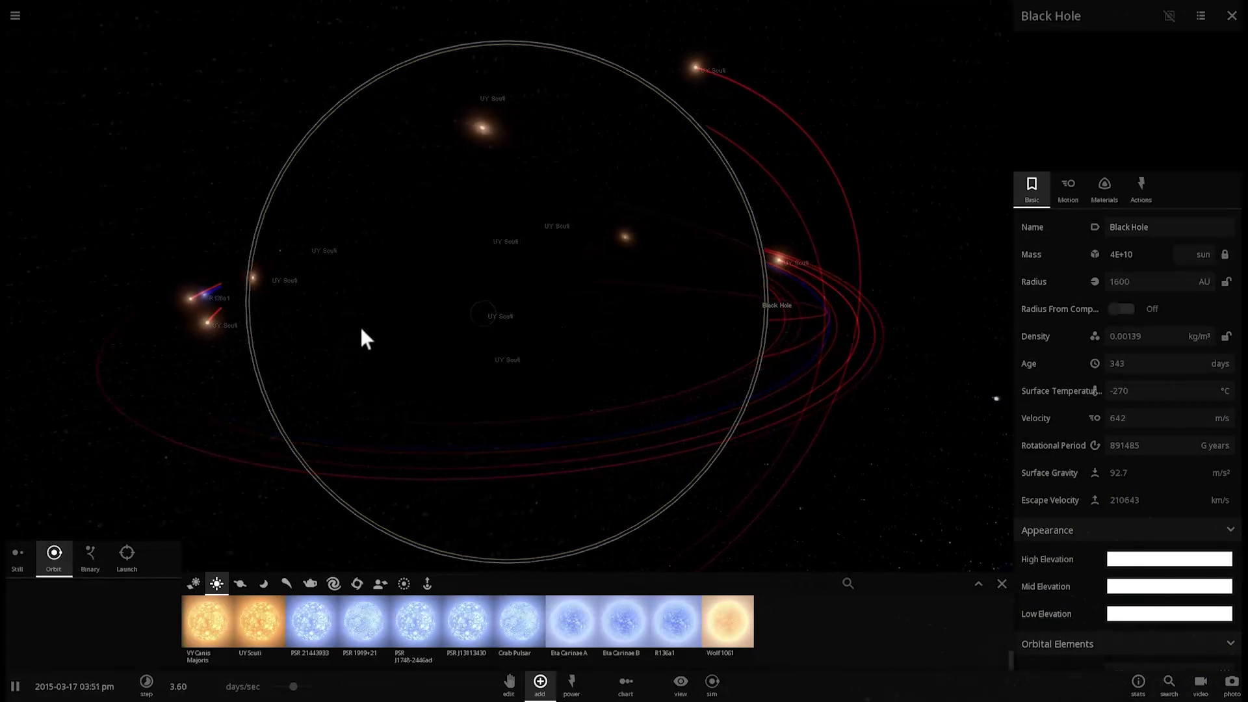
In Still mode, place a stationary UY Scuti beside the black hole and select it.
{"action": "left_click", "coordinate": [248, 612]}
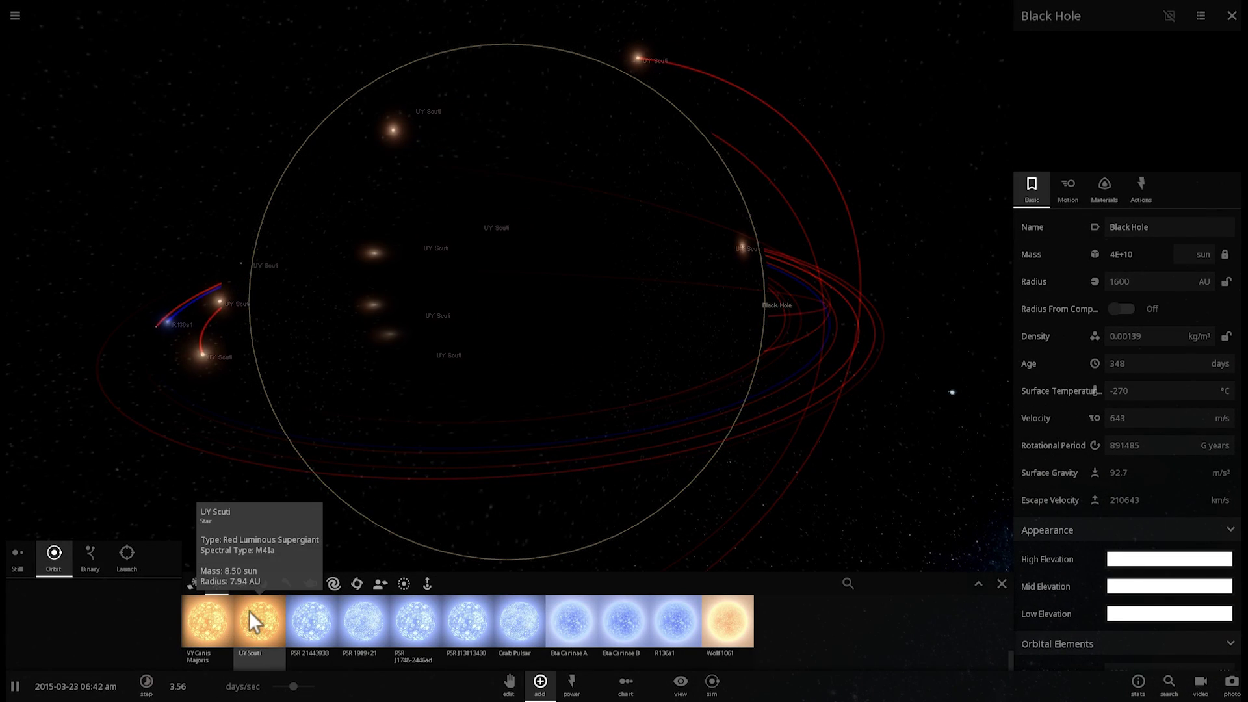
{"action": "left_click", "coordinate": [29, 548]}
{"action": "left_click_drag", "start_coordinate": [380, 454], "coordinate": [813, 451]}
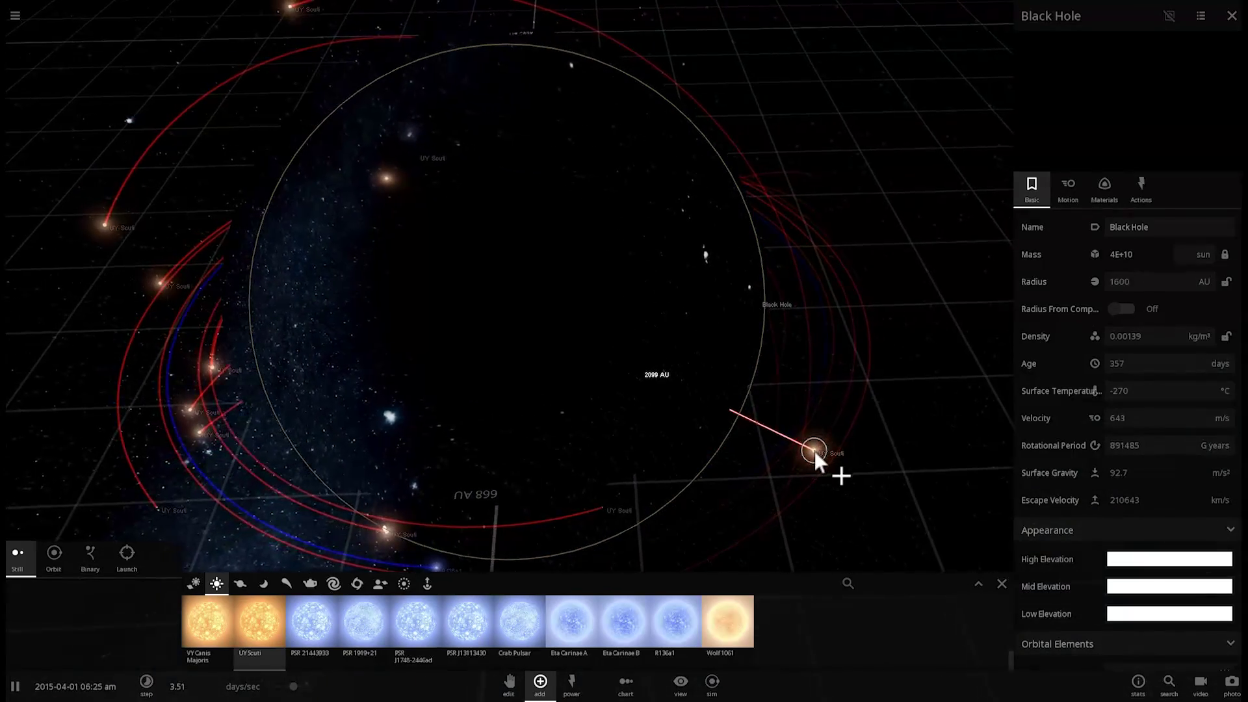
{"action": "left_click", "coordinate": [818, 469]}
{"action": "left_click", "coordinate": [802, 448]}
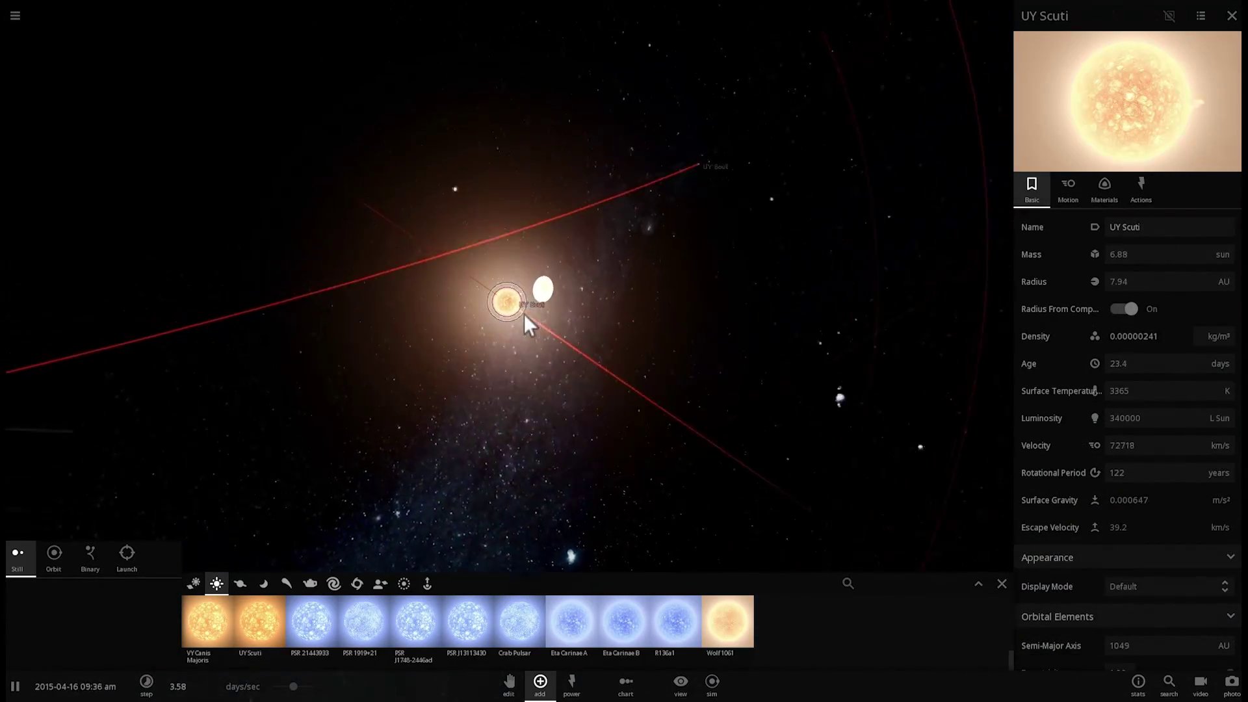
Slow the simulation to 17.3 hours/sec while paused, resume, and close UY Scuti's properties.
{"action": "key", "text": "space"}
{"action": "left_click_drag", "start_coordinate": [296, 687], "coordinate": [276, 689]}
{"action": "key", "text": "space"}
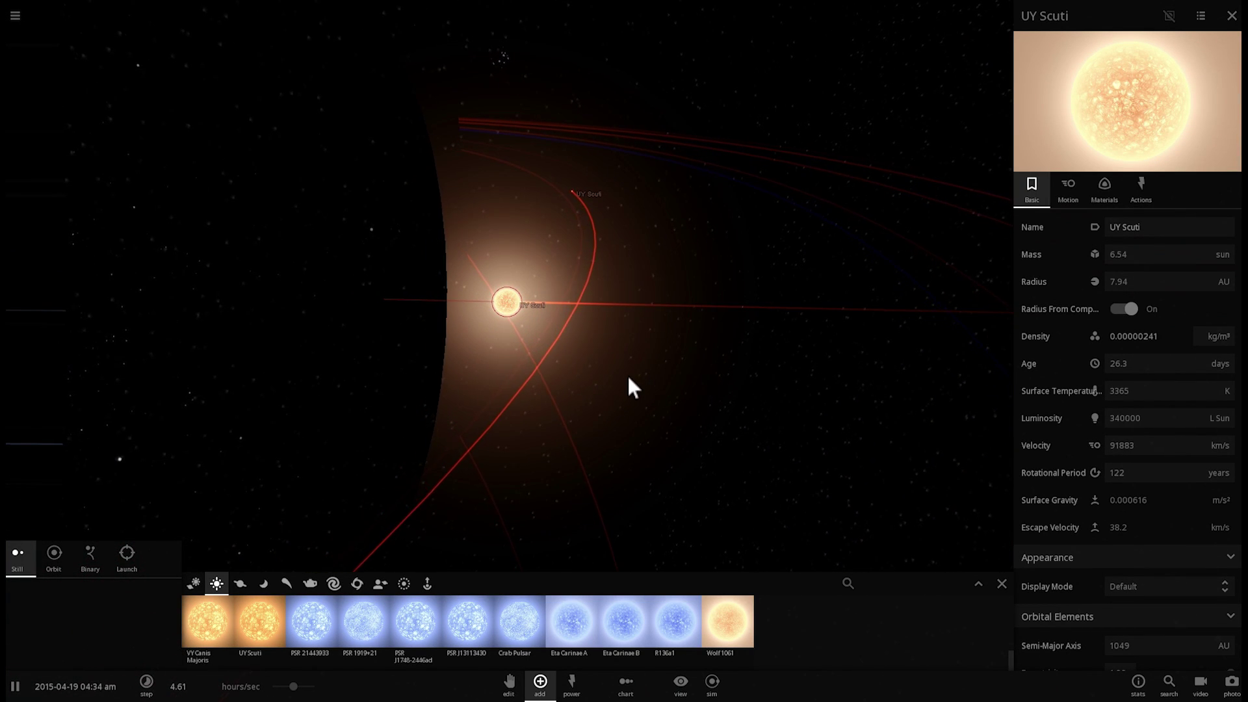
{"action": "left_click", "coordinate": [626, 373]}
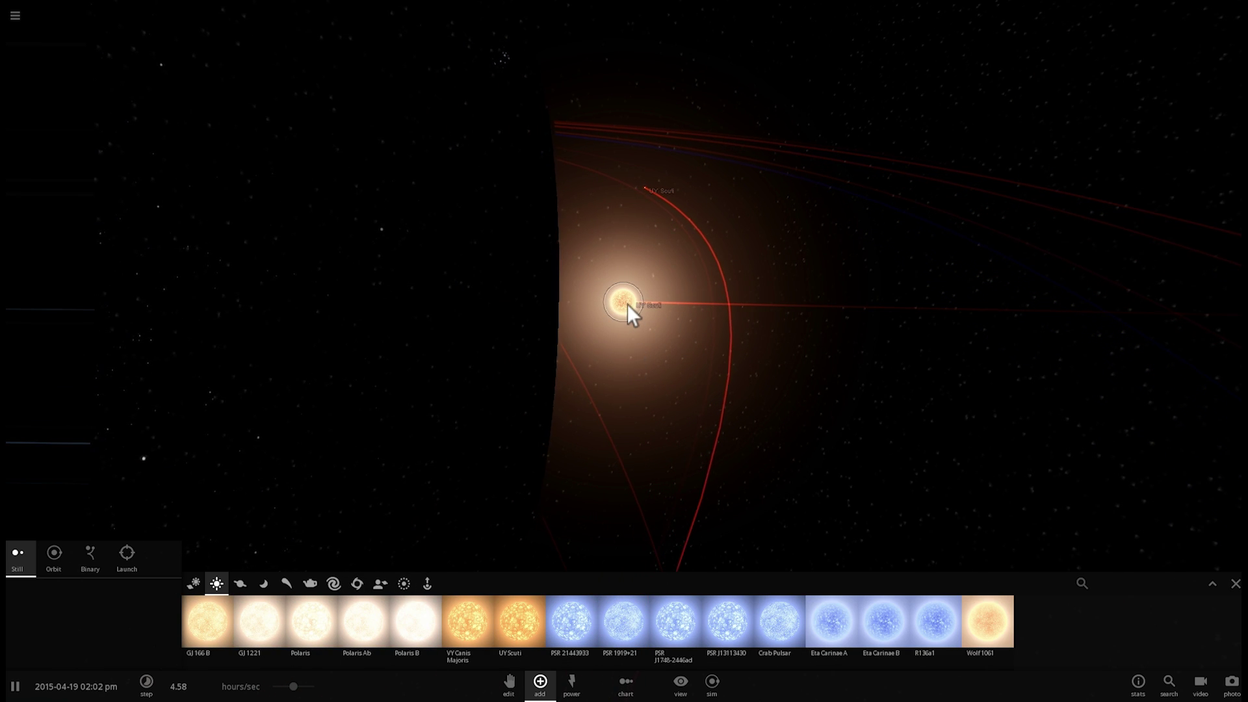
Swing and zoom the view away from UY Scuti, nudging the time rate up slightly.
{"action": "scroll", "coordinate": [624, 328], "scroll_direction": "up", "scroll_amount": 3}
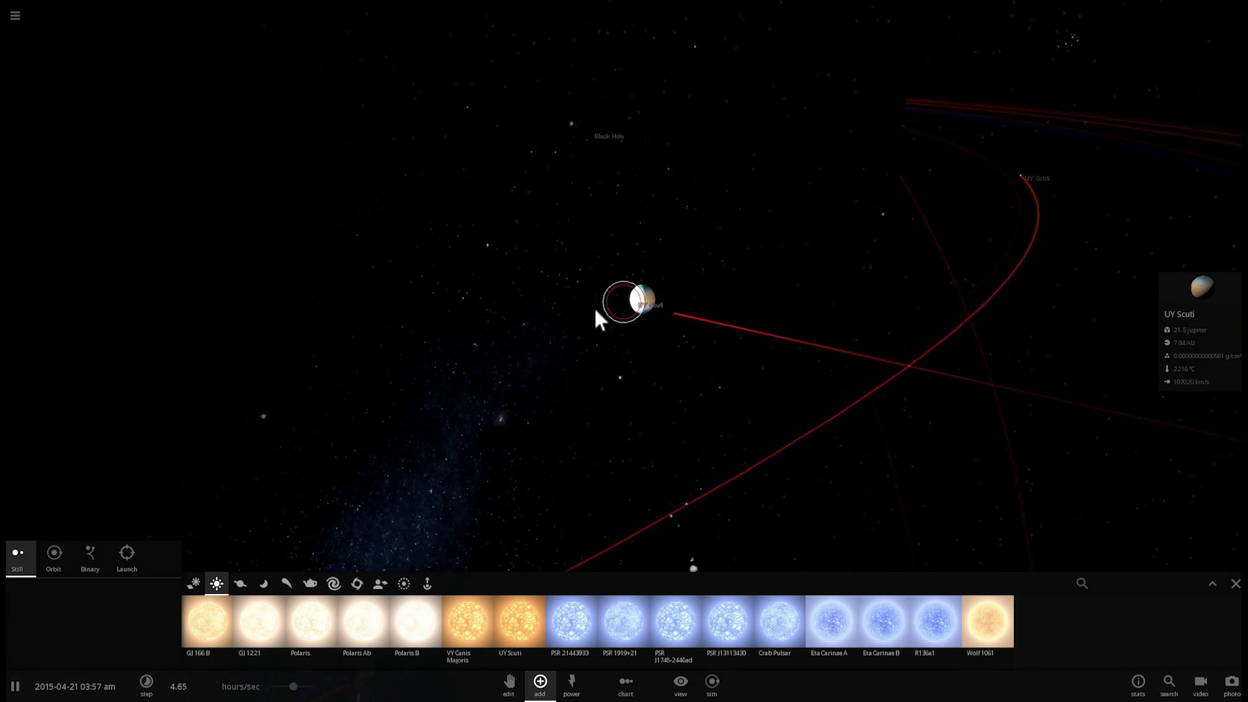
{"action": "left_click_drag", "start_coordinate": [579, 312], "coordinate": [673, 302]}
{"action": "scroll", "coordinate": [673, 302], "scroll_direction": "down", "scroll_amount": 10}
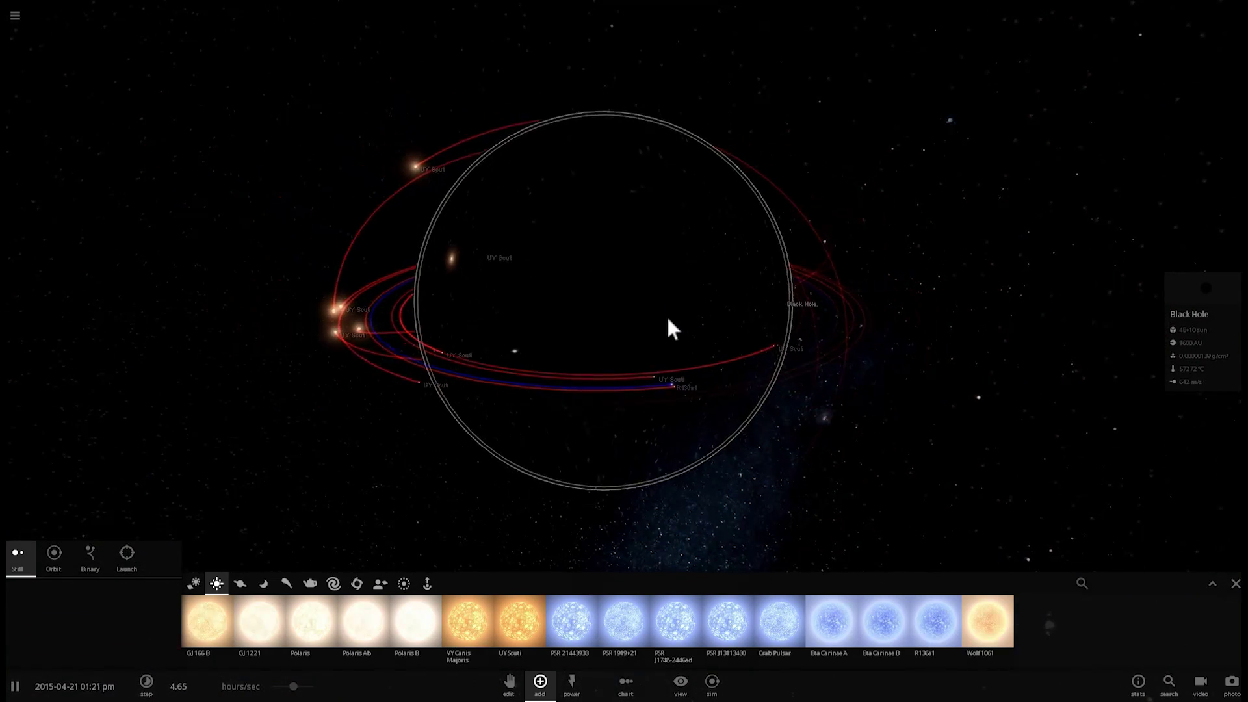
{"action": "left_click_drag", "start_coordinate": [293, 687], "coordinate": [306, 687]}
{"action": "scroll", "coordinate": [549, 484], "scroll_direction": "up", "scroll_amount": 5}
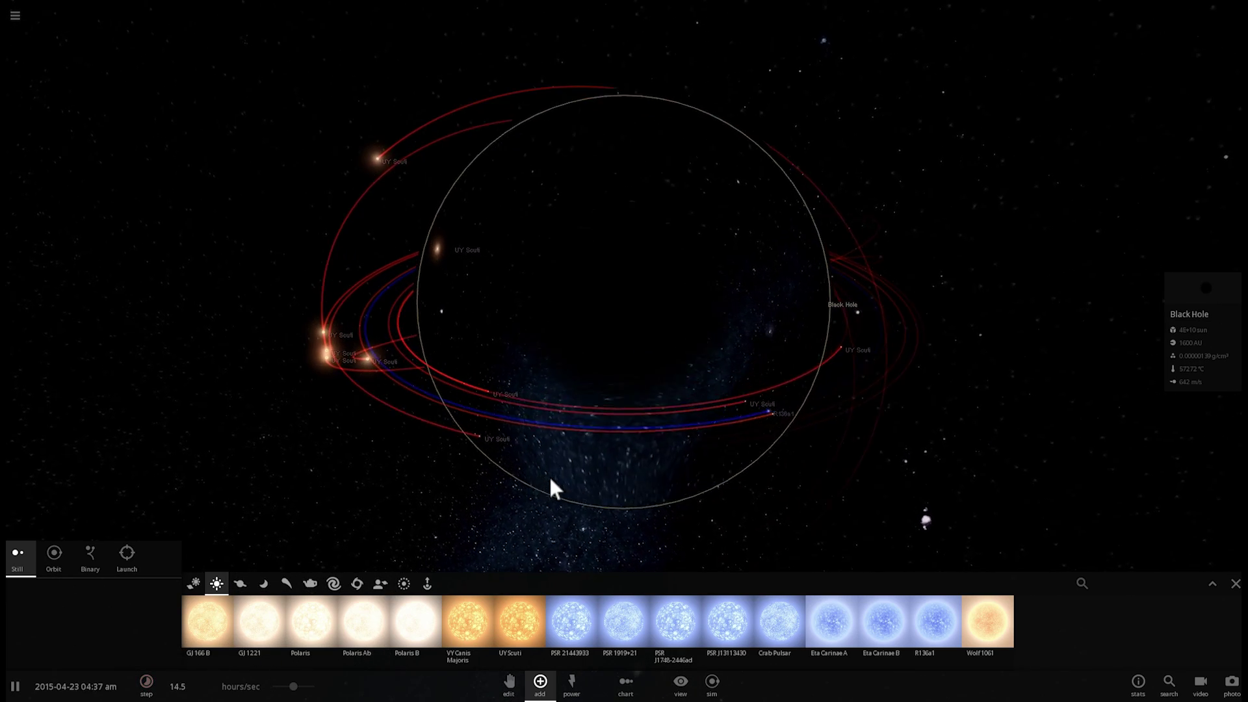
{"action": "scroll", "coordinate": [551, 487], "scroll_direction": "up", "scroll_amount": 2}
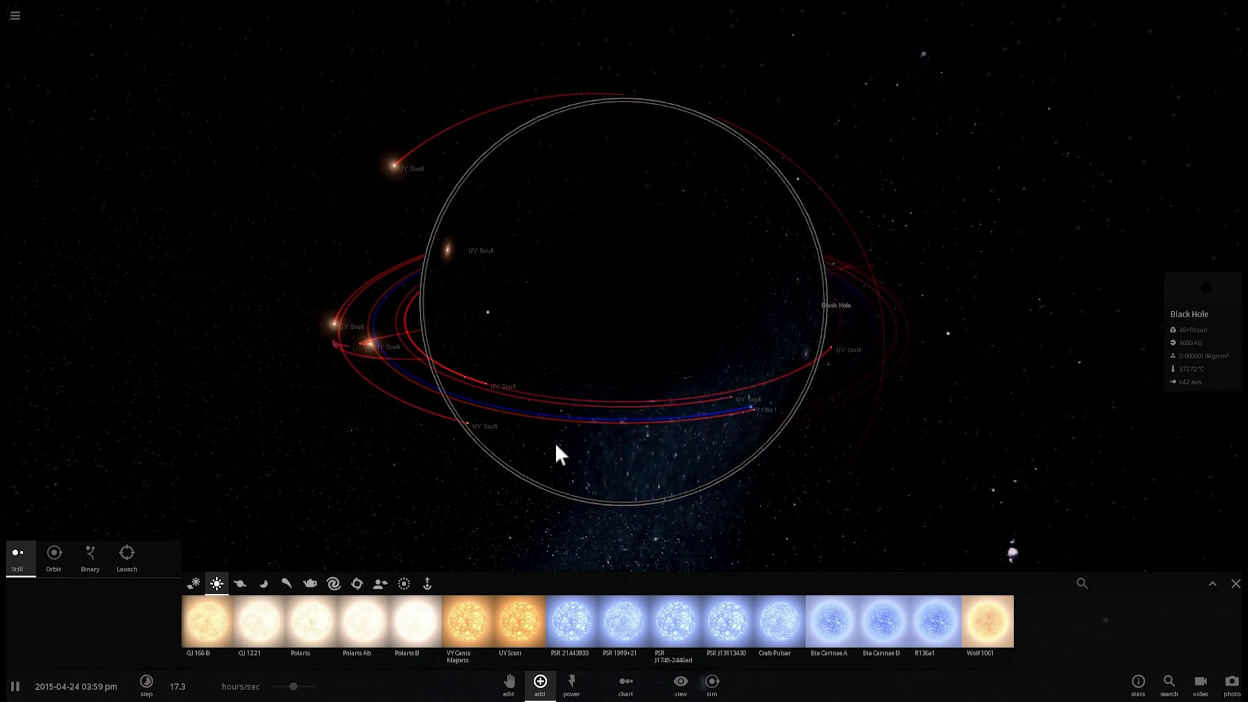
{"action": "scroll", "coordinate": [556, 445], "scroll_direction": "down", "scroll_amount": 5}
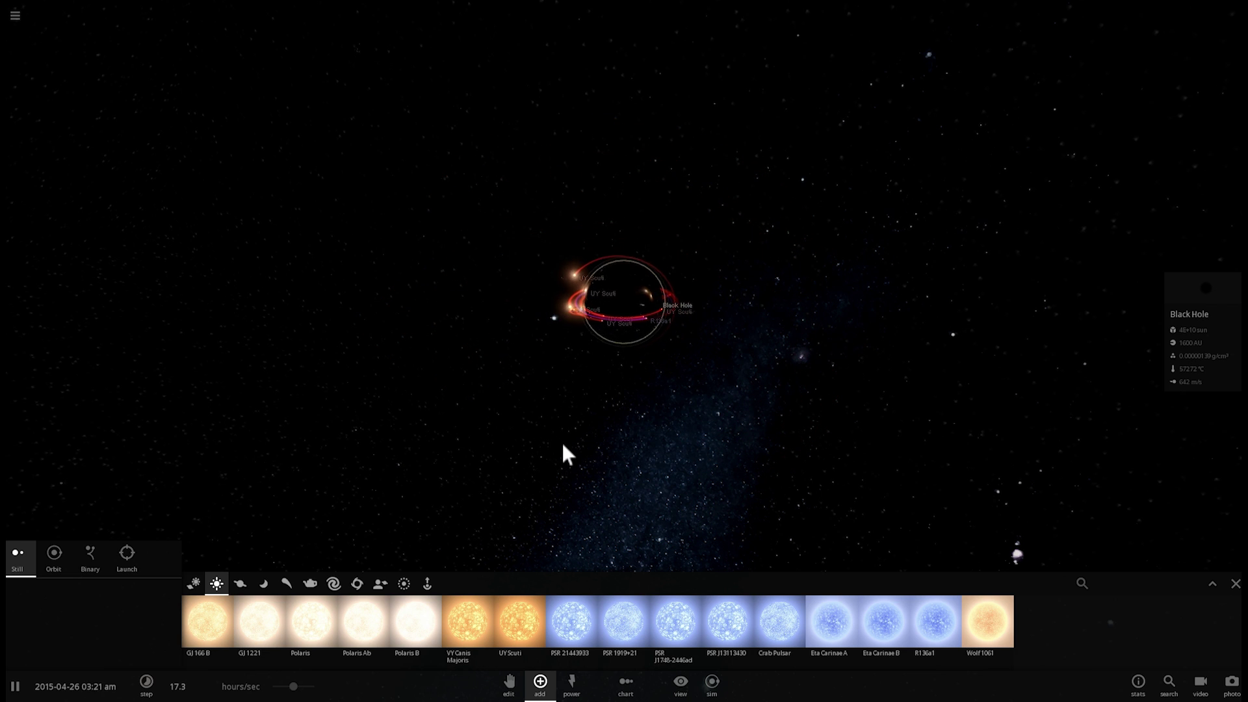
Add a Black Hole 100 M_Sun to space and zoom in on it.
{"action": "left_click", "coordinate": [357, 583]}
{"action": "left_click", "coordinate": [312, 622]}
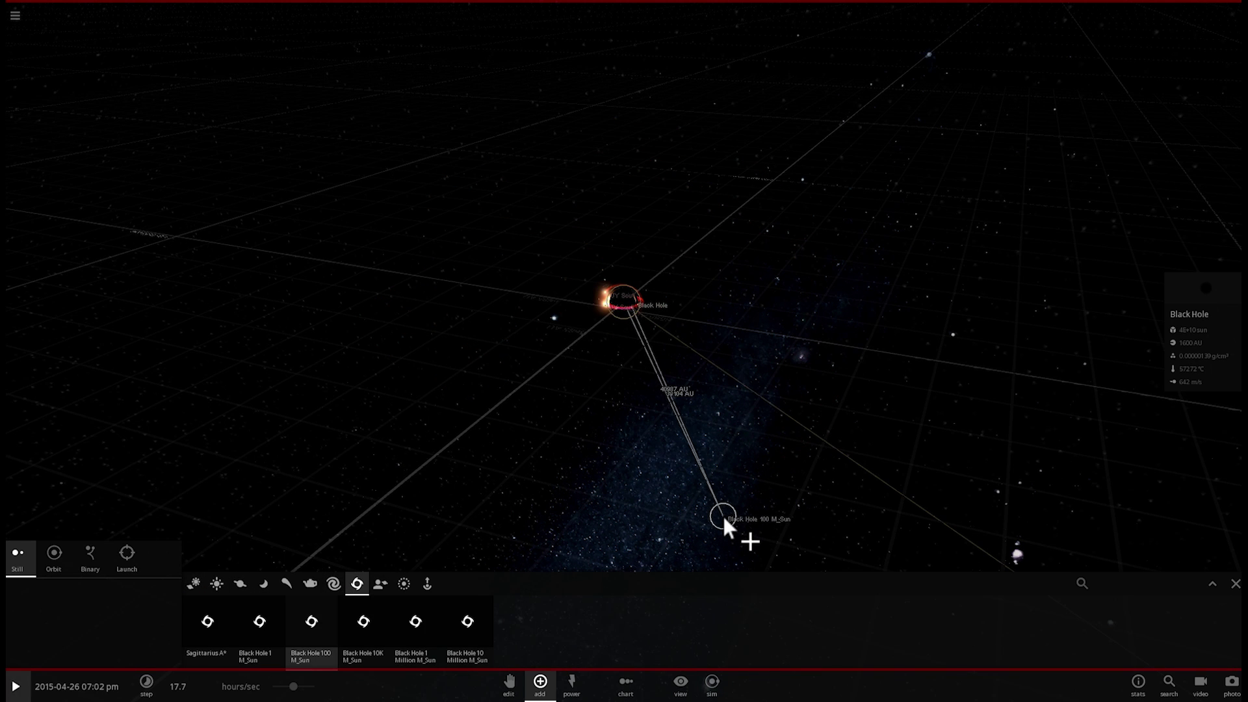
{"action": "left_click", "coordinate": [723, 513]}
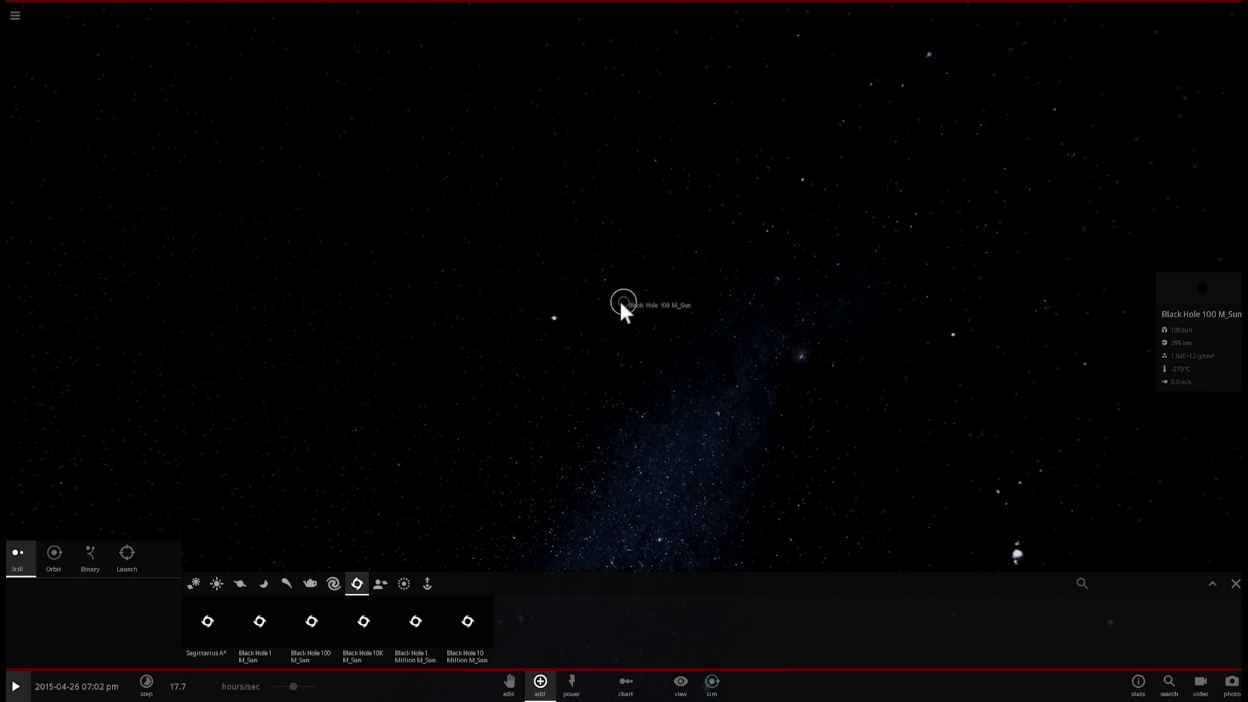
{"action": "double_click", "coordinate": [621, 302]}
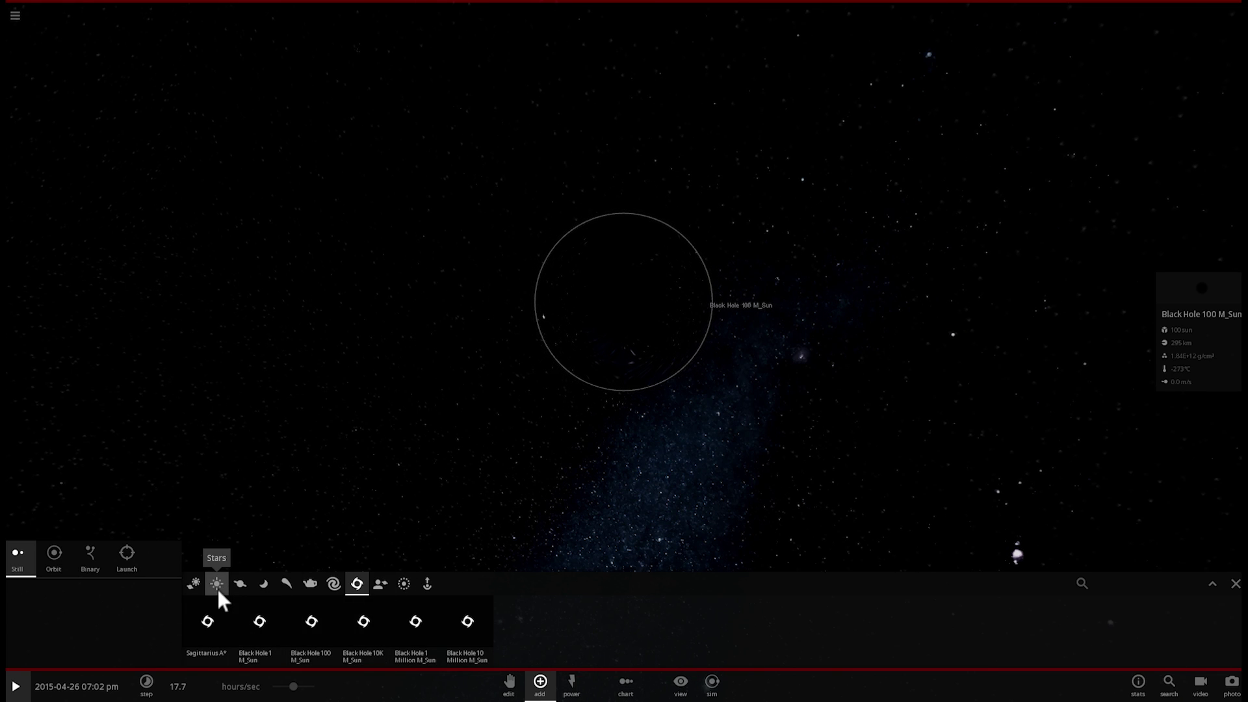
Place UY Scuti beside the black hole and speed time up to 1.27 hours/sec.
{"action": "left_click", "coordinate": [217, 583]}
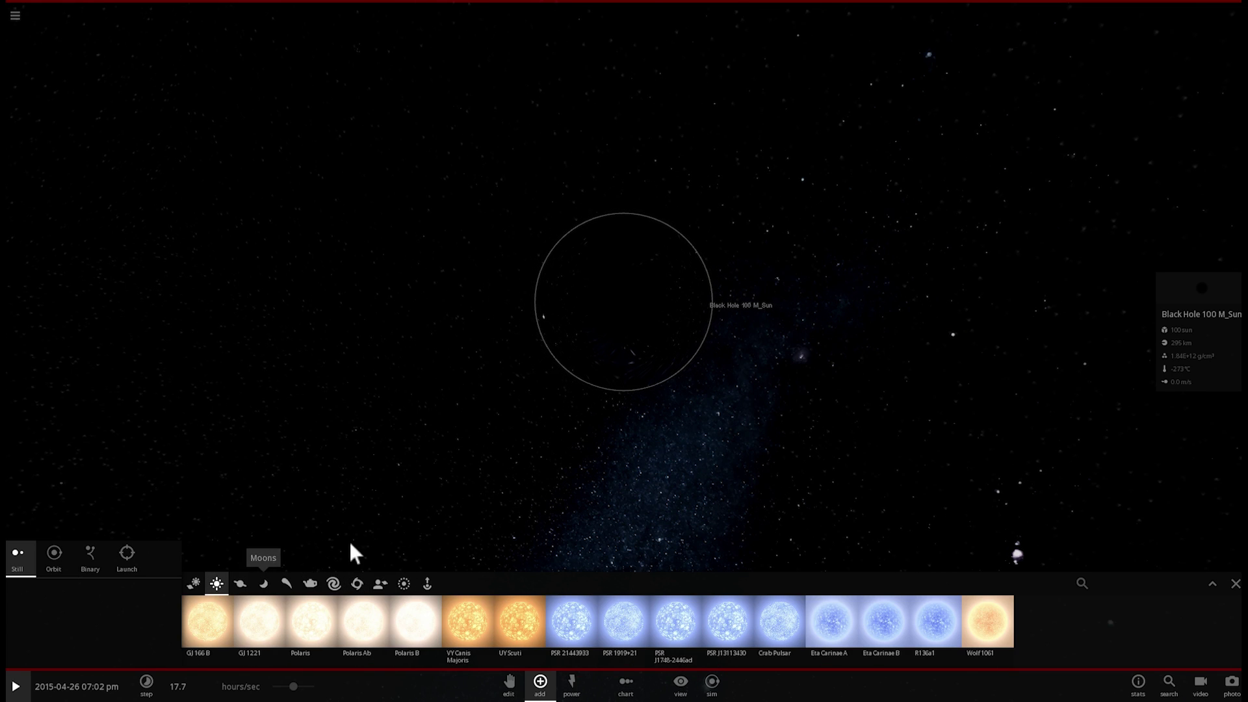
{"action": "left_click", "coordinate": [216, 632]}
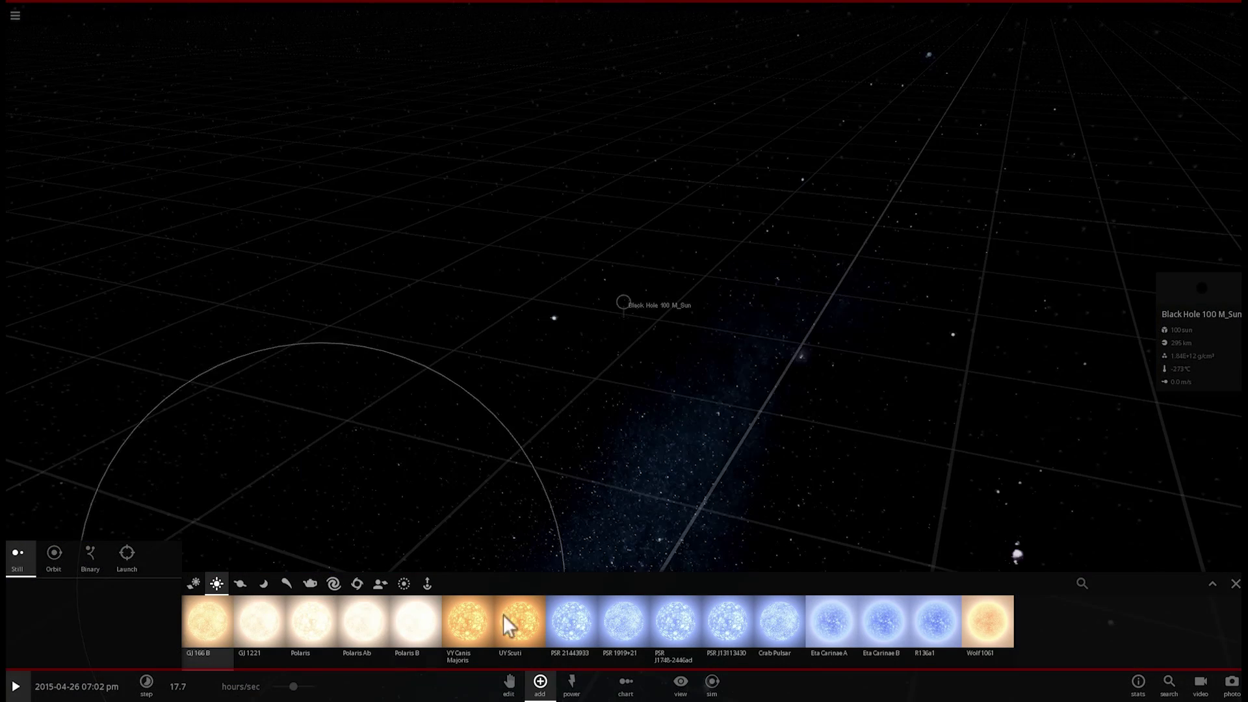
{"action": "left_click", "coordinate": [510, 621]}
{"action": "left_click", "coordinate": [661, 402]}
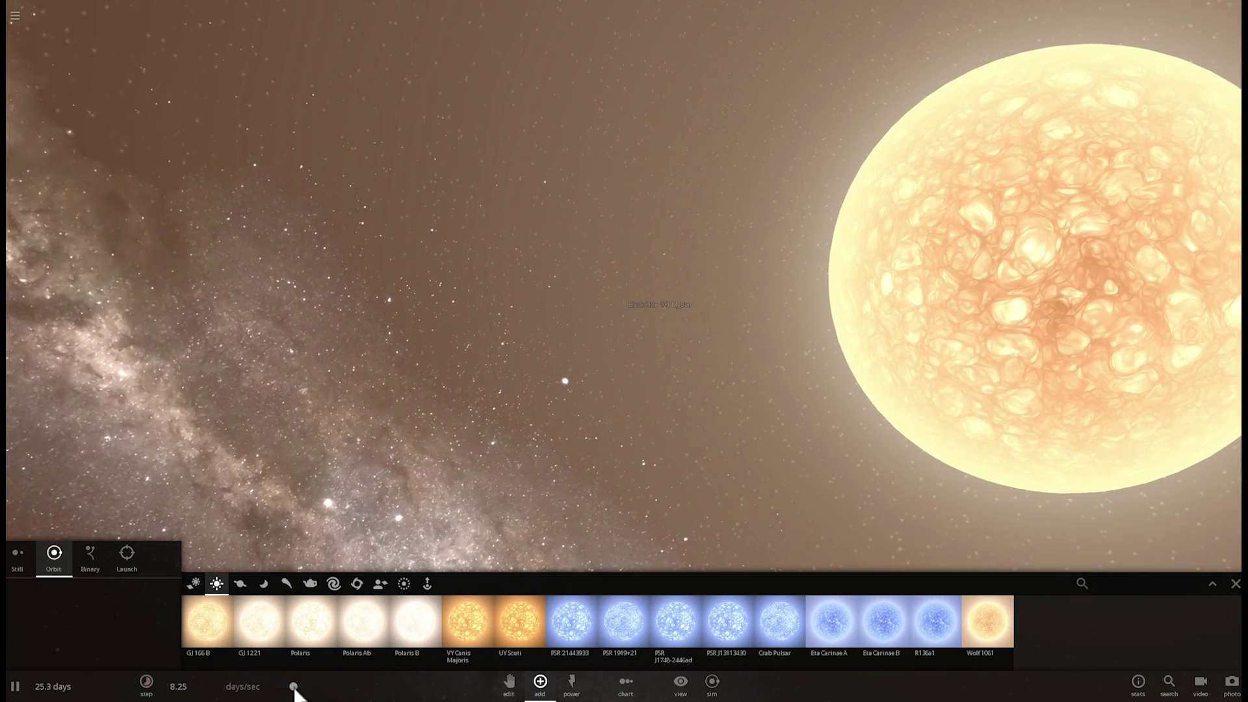
{"action": "left_click_drag", "start_coordinate": [295, 688], "coordinate": [310, 693]}
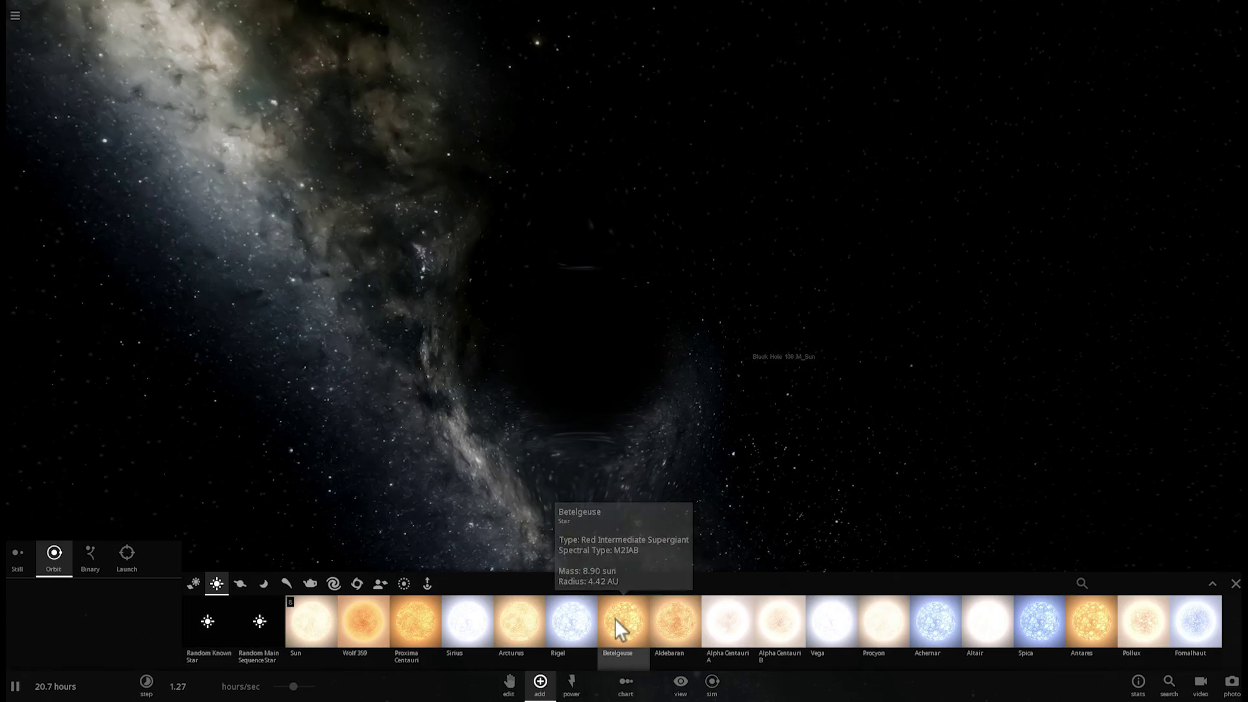
Place Betelgeuse in orbit around the black hole and speed up time.
{"action": "left_click", "coordinate": [615, 618]}
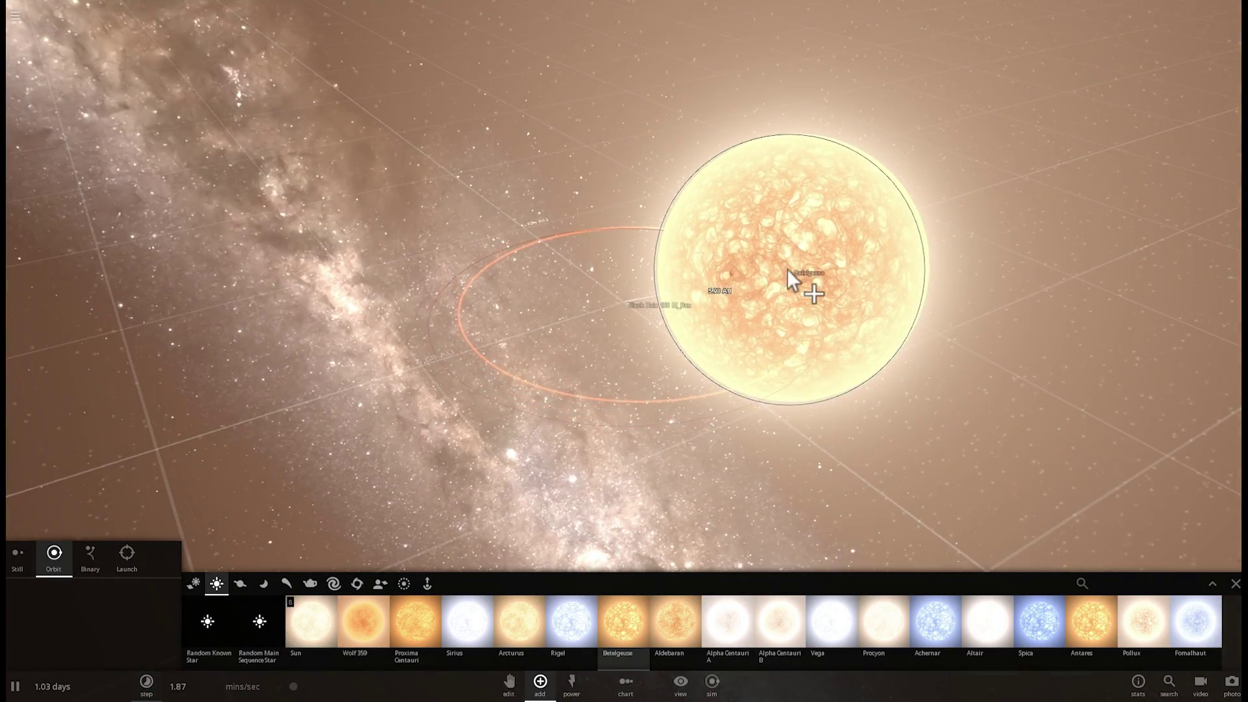
{"action": "left_click", "coordinate": [793, 269]}
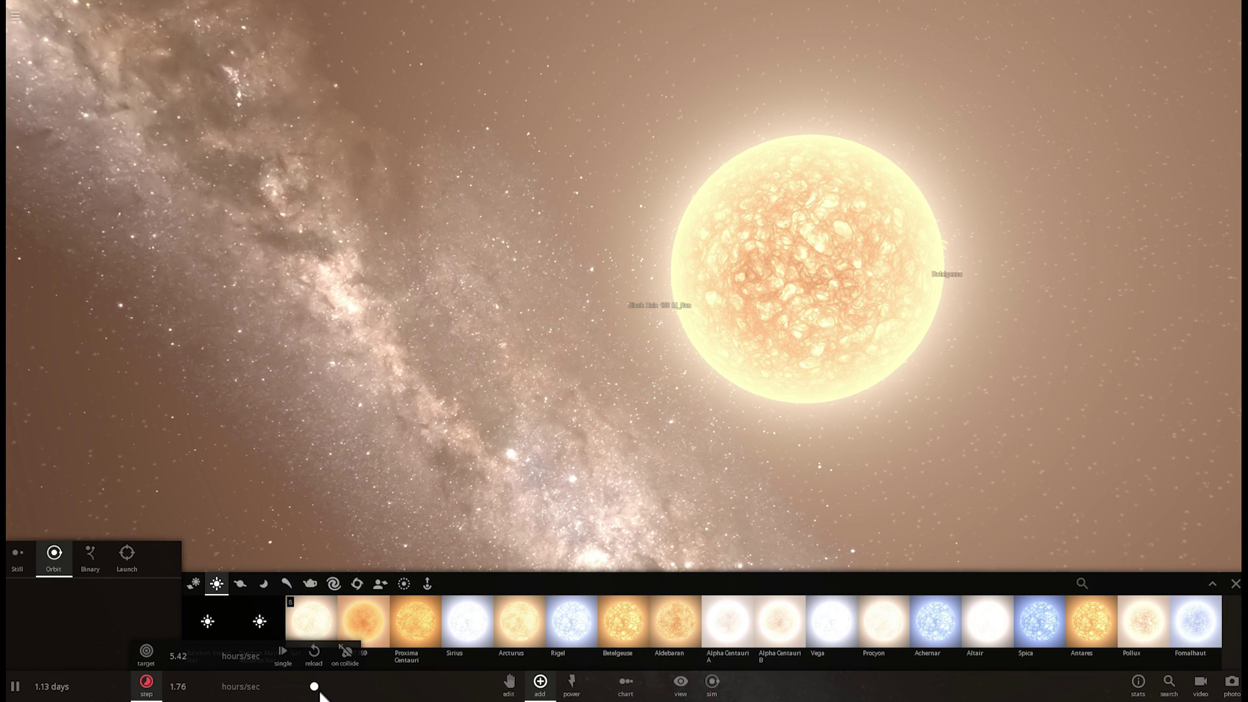
{"action": "mouse_move", "coordinate": [295, 686]}
{"action": "left_mouse_down"}
{"action": "mouse_move", "coordinate": [323, 688]}
{"action": "mouse_move", "coordinate": [312, 683]}
{"action": "left_mouse_up"}
Reduce Betelgeuse's mass to 77.7 Jupiter masses and open the main menu.
{"action": "mouse_move", "coordinate": [508, 349]}
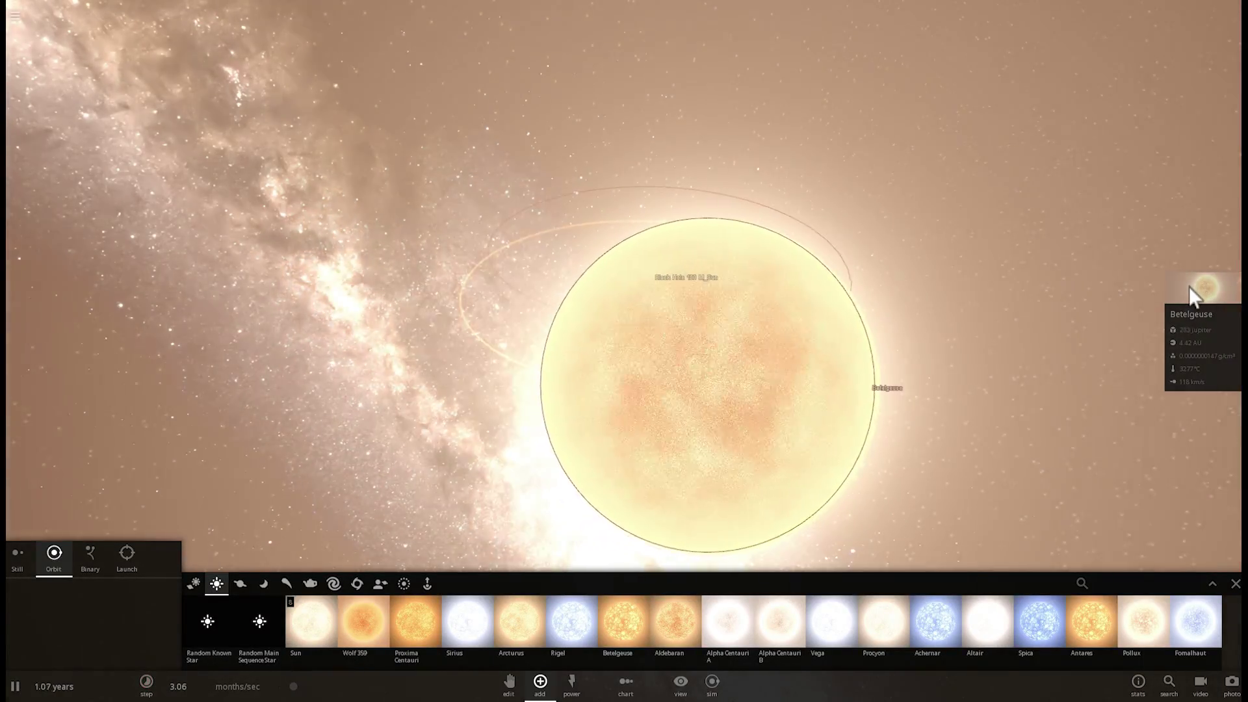
{"action": "left_click", "coordinate": [1196, 289]}
{"action": "key", "text": "Return"}
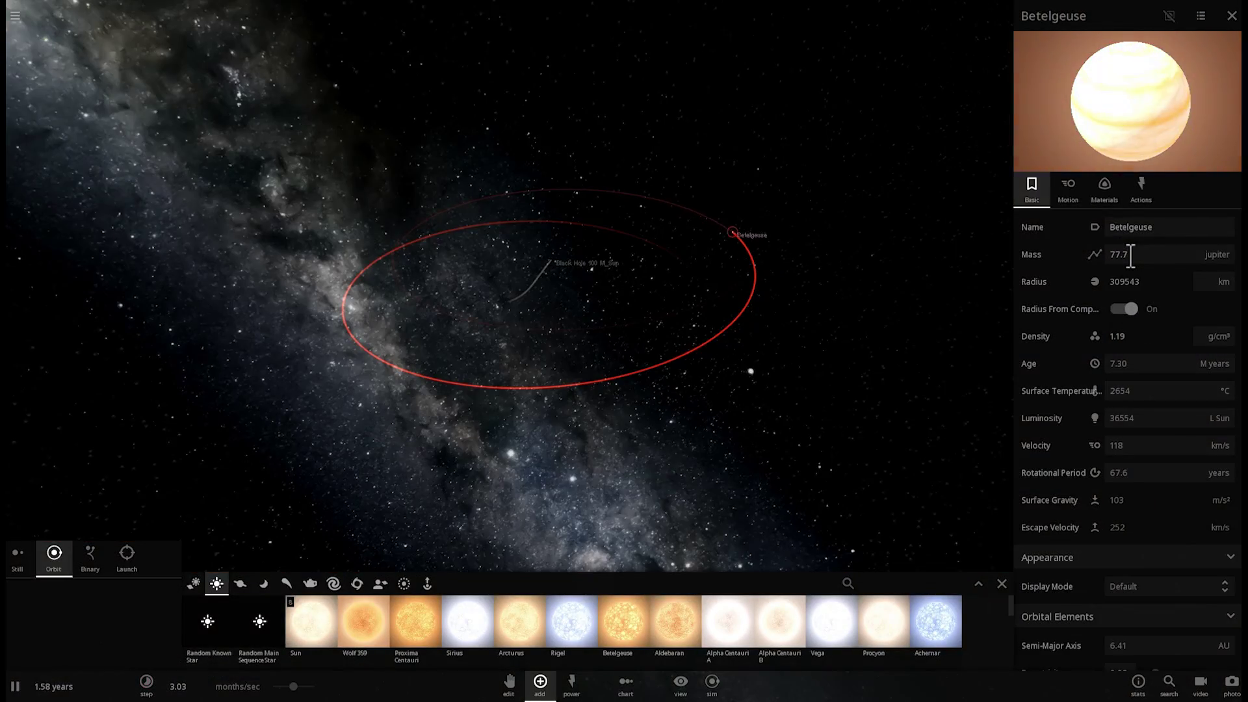
{"action": "left_click", "coordinate": [16, 17]}
Load the S5 0014+81 simulation and place a first Betelgeuse orbiting the black hole.
{"action": "left_click", "coordinate": [59, 176]}
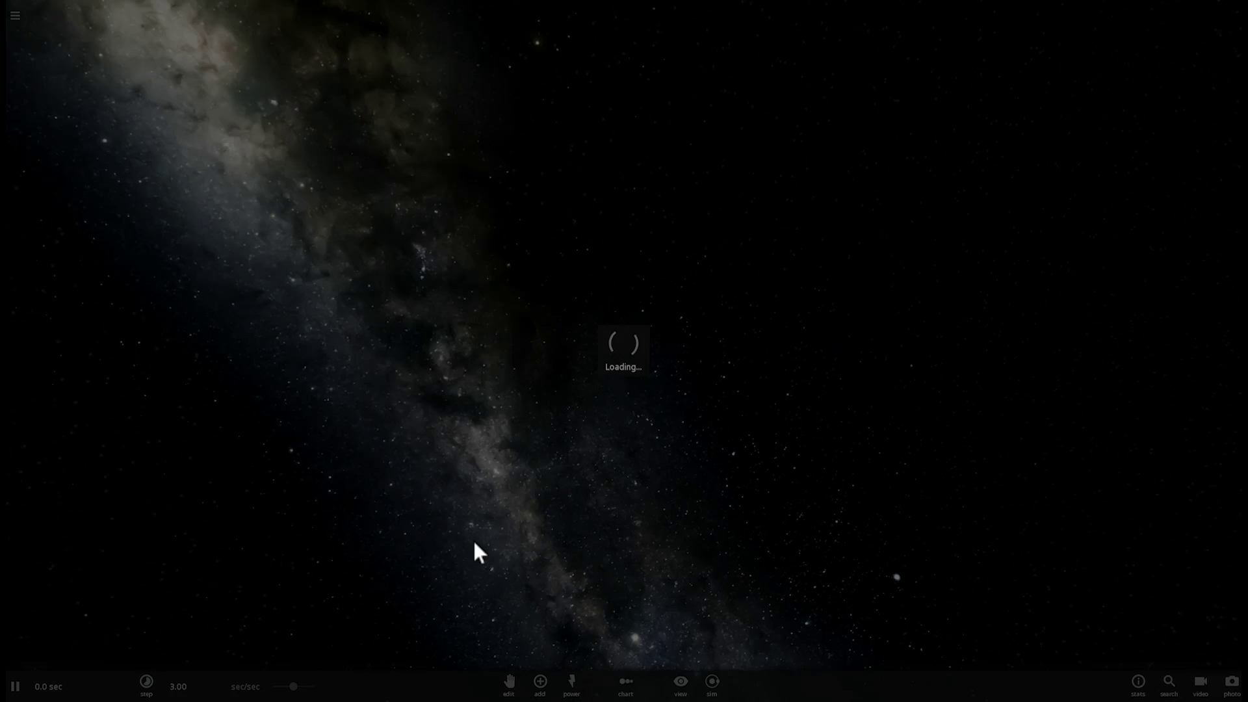
{"action": "left_click", "coordinate": [1002, 583]}
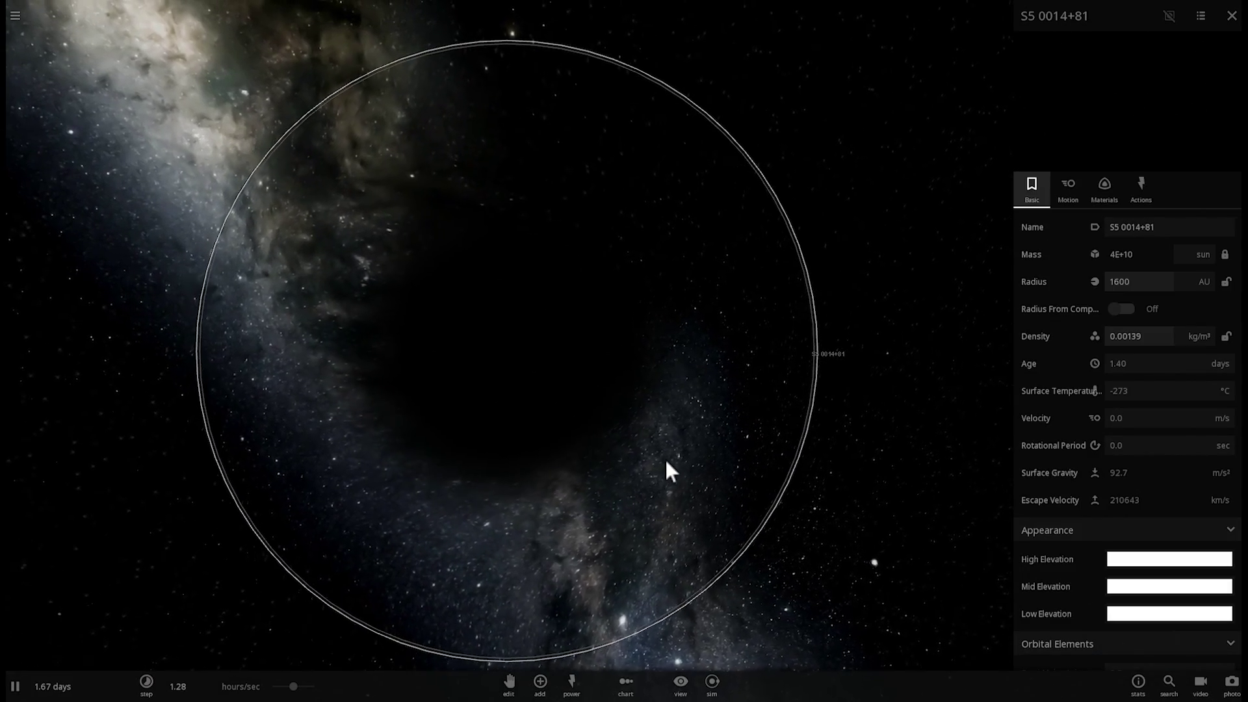
{"action": "left_click", "coordinate": [541, 682]}
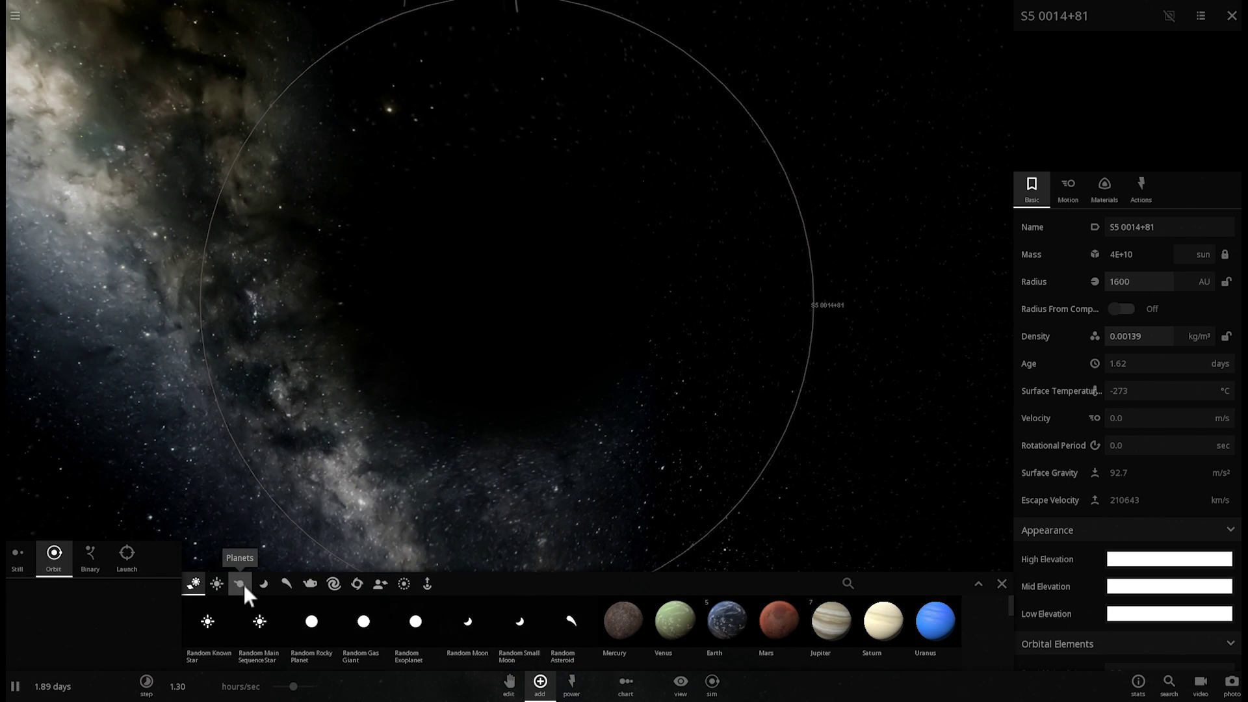
{"action": "left_click", "coordinate": [219, 584]}
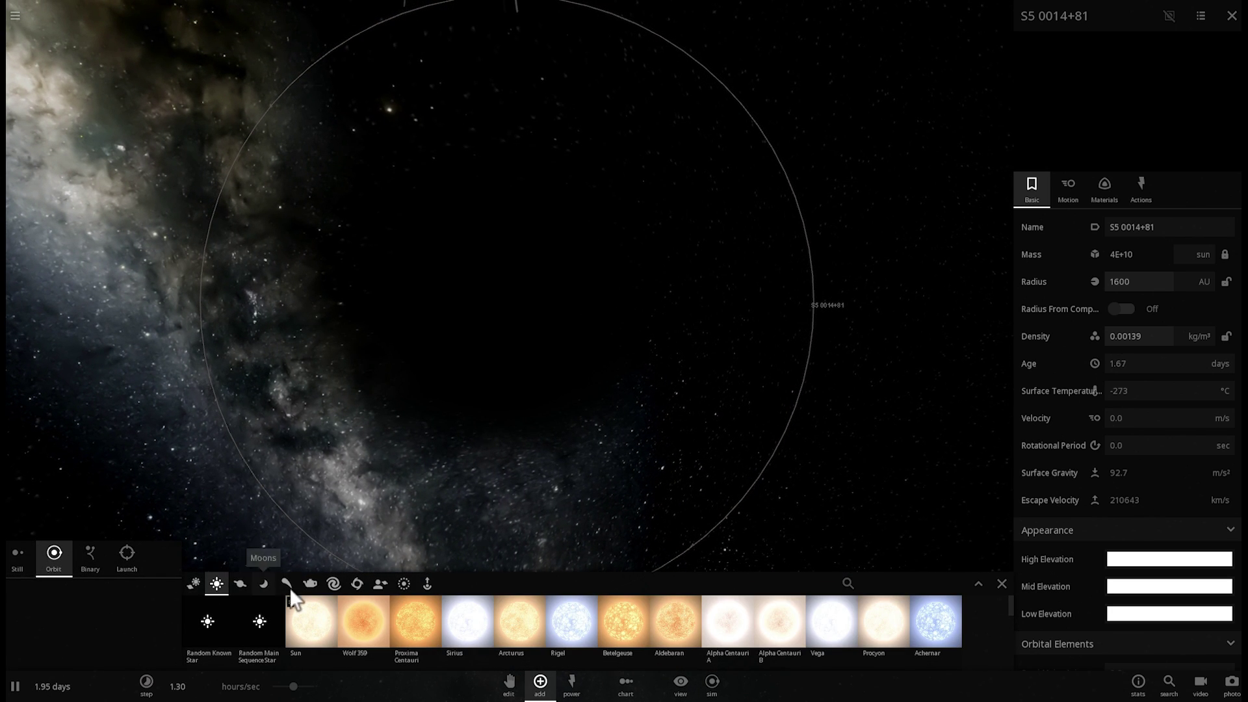
{"action": "left_click", "coordinate": [612, 618]}
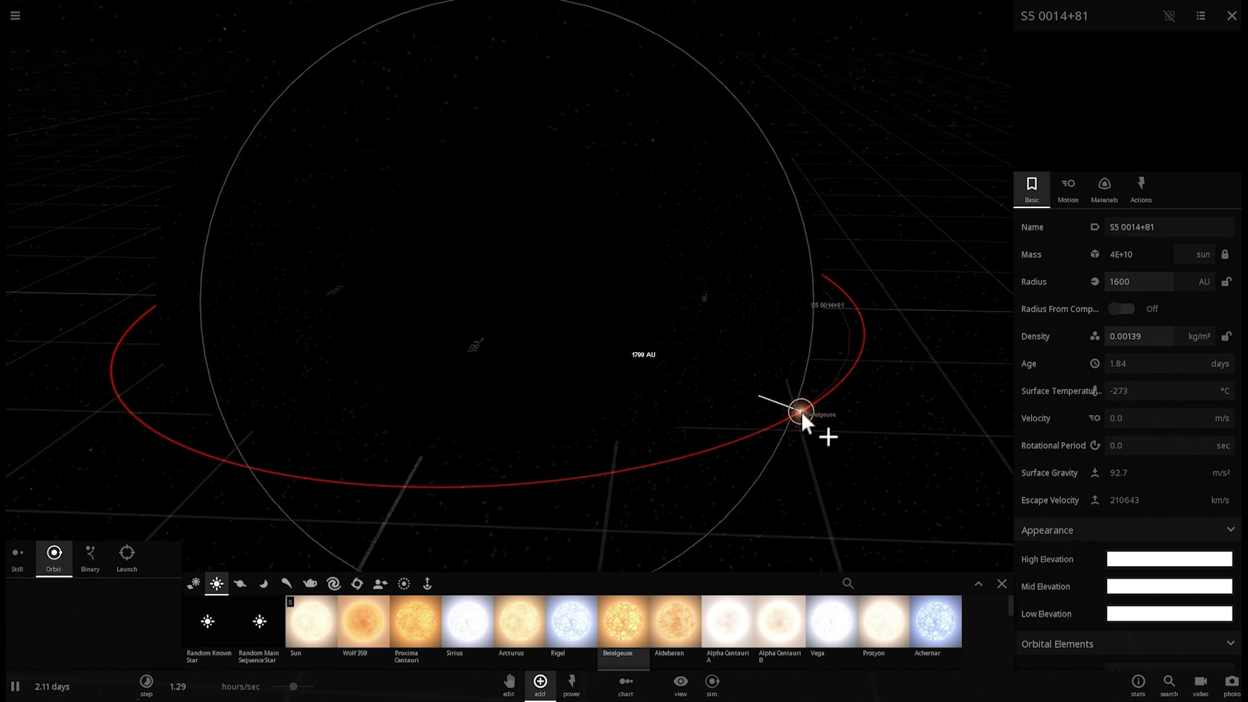
{"action": "left_click", "coordinate": [801, 410]}
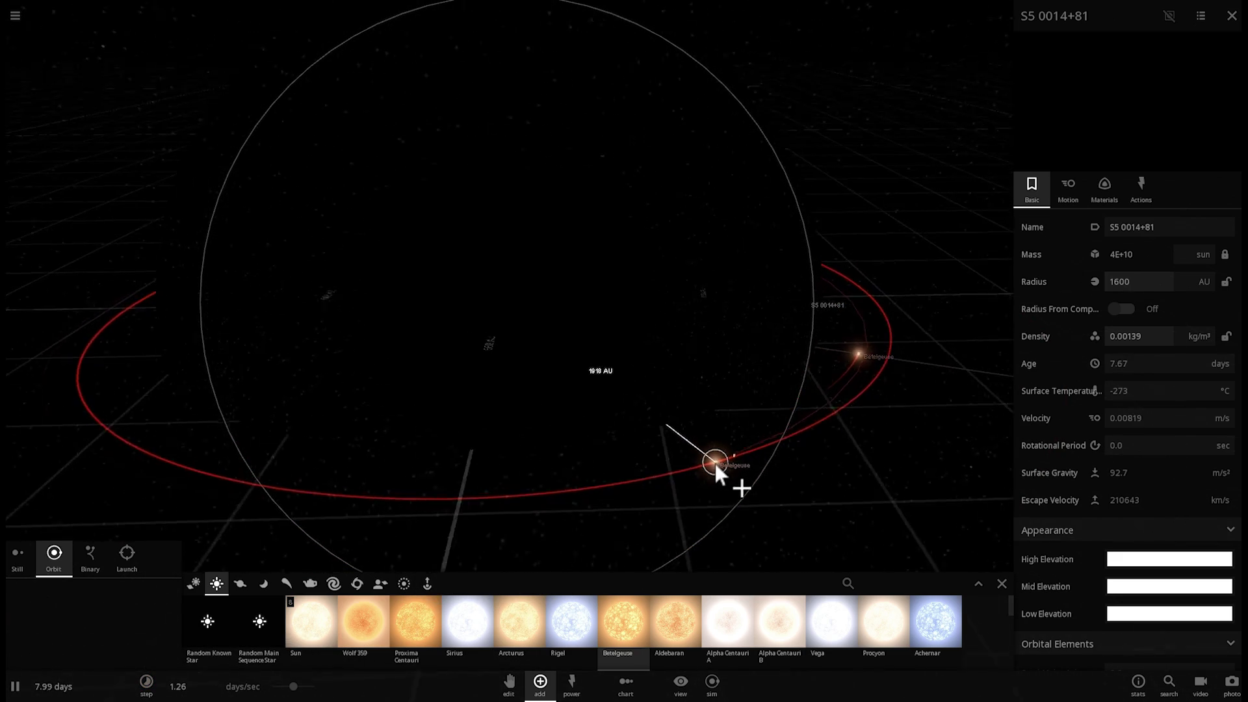
Pull the view back and place three more Betelgeuse stars in orbit.
{"action": "left_click_drag", "start_coordinate": [694, 499], "coordinate": [630, 577]}
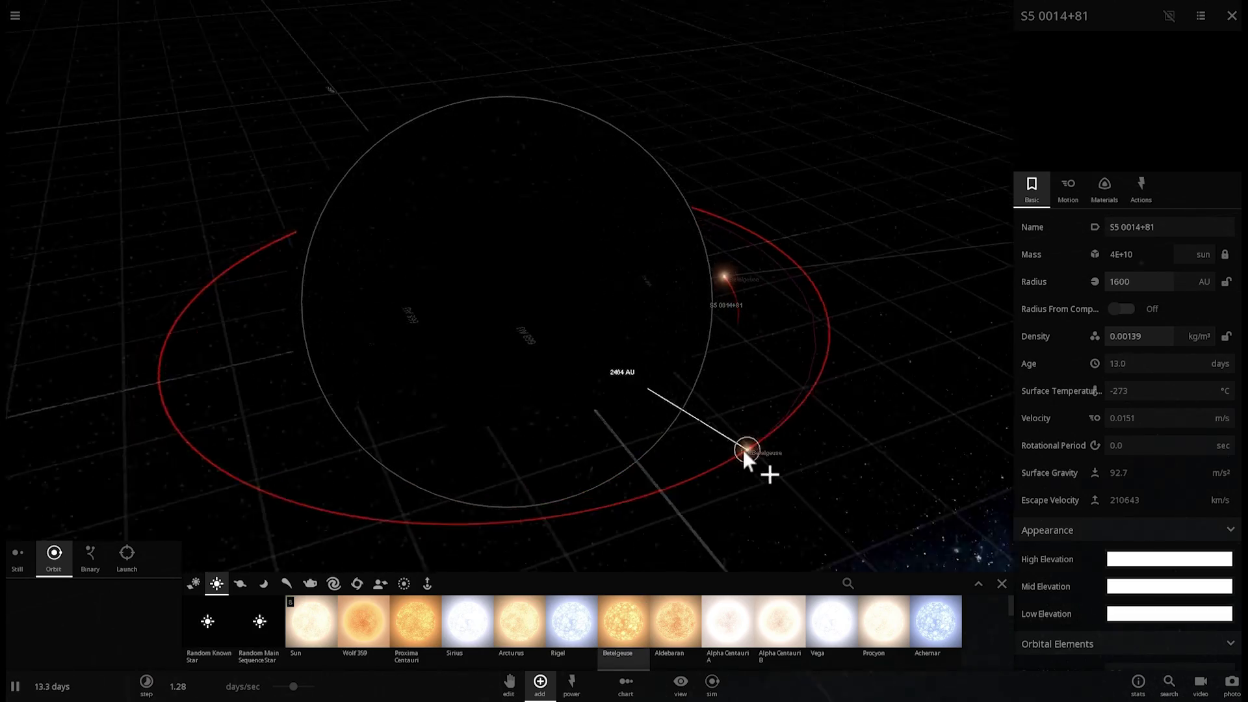
{"action": "left_click", "coordinate": [673, 367]}
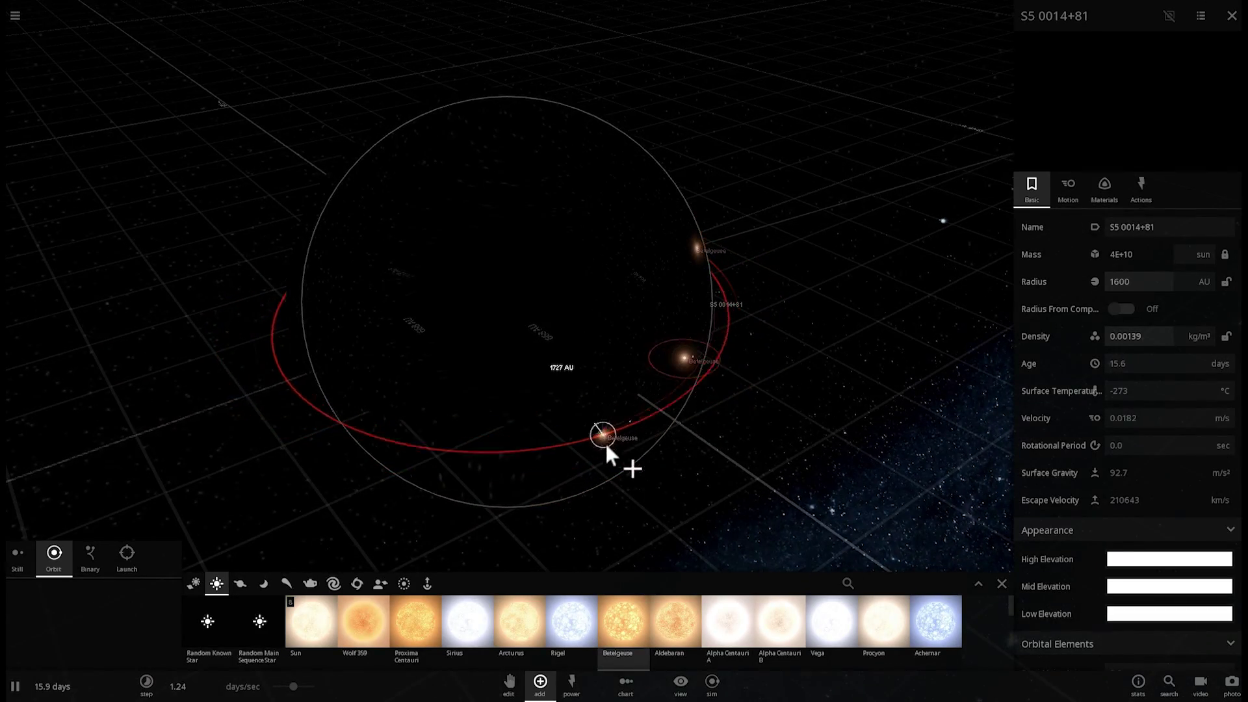
{"action": "left_click", "coordinate": [645, 540]}
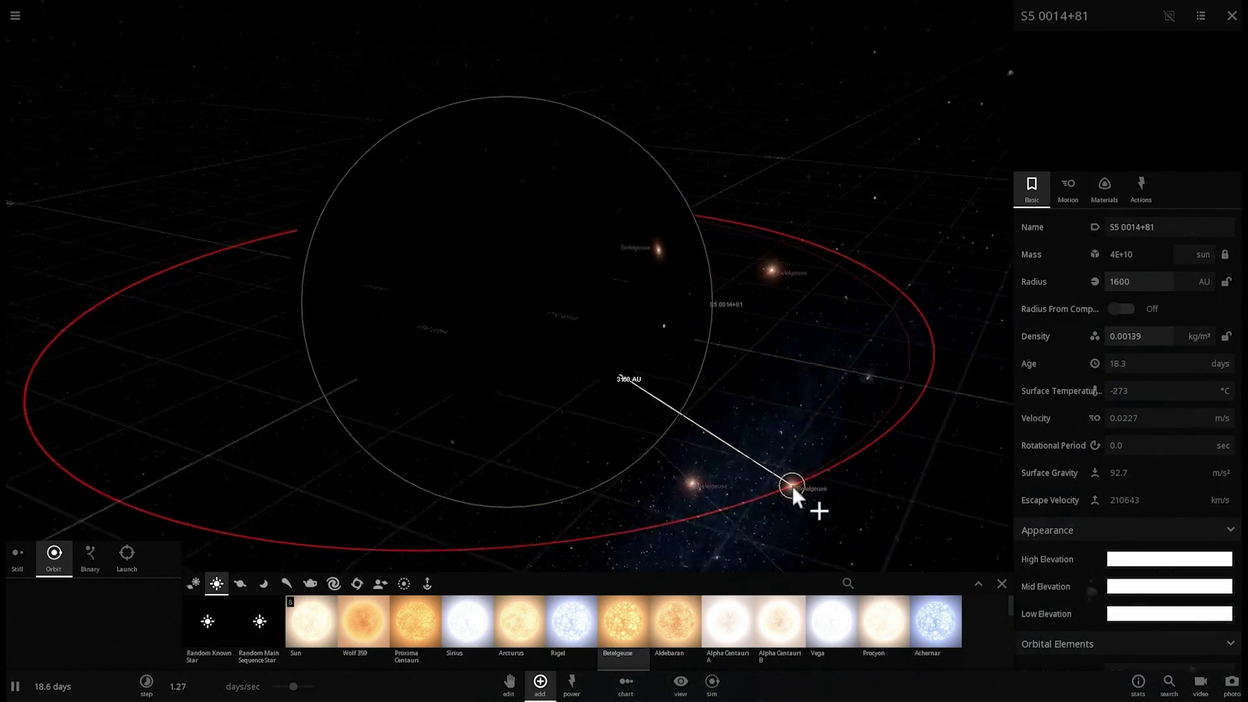
{"action": "left_click", "coordinate": [793, 486]}
Select UY Scuti and place five copies orbiting S5 0014+81.
{"action": "scroll", "coordinate": [500, 618], "scroll_direction": "down", "scroll_amount": 5}
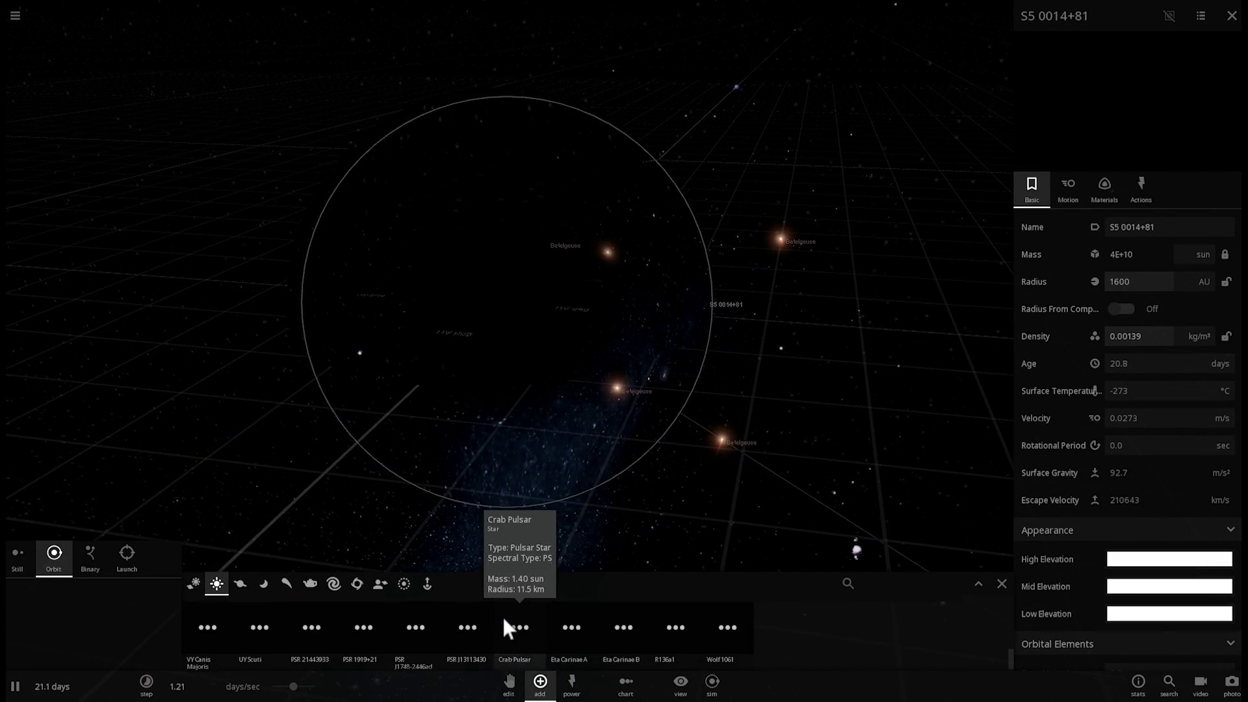
{"action": "left_click", "coordinate": [259, 623]}
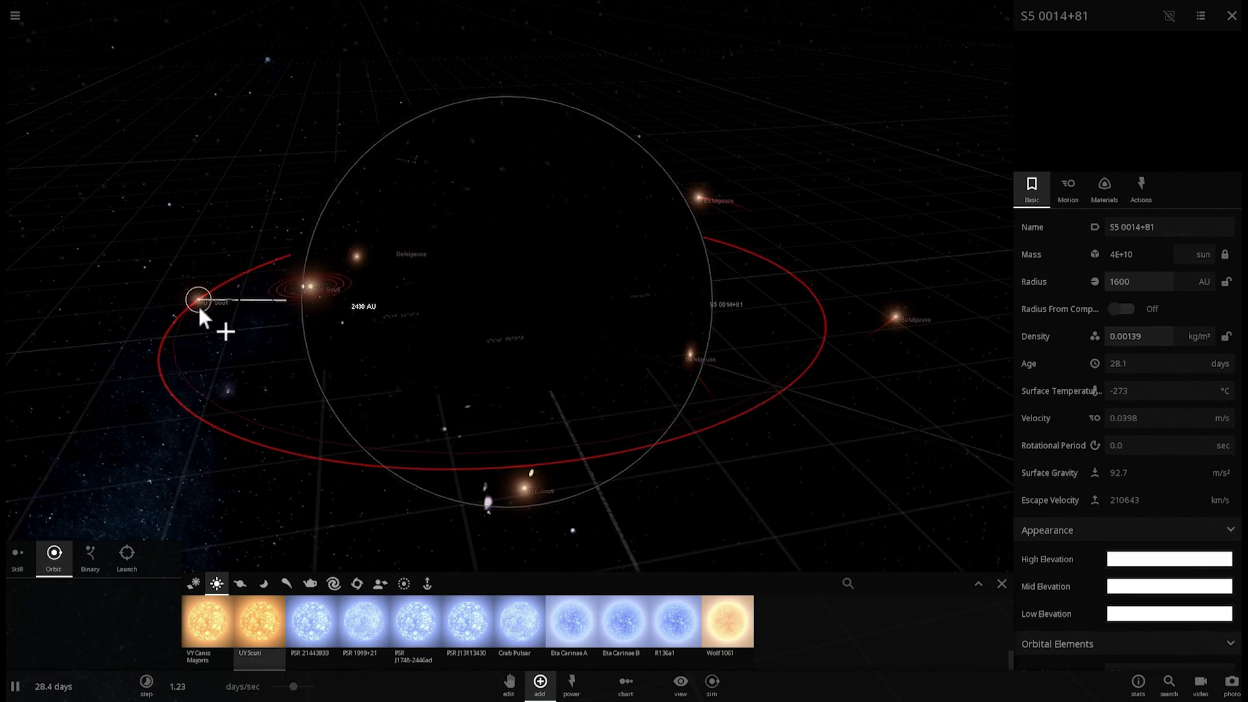
{"action": "left_click", "coordinate": [286, 460]}
{"action": "left_click", "coordinate": [446, 259]}
{"action": "left_click", "coordinate": [297, 472]}
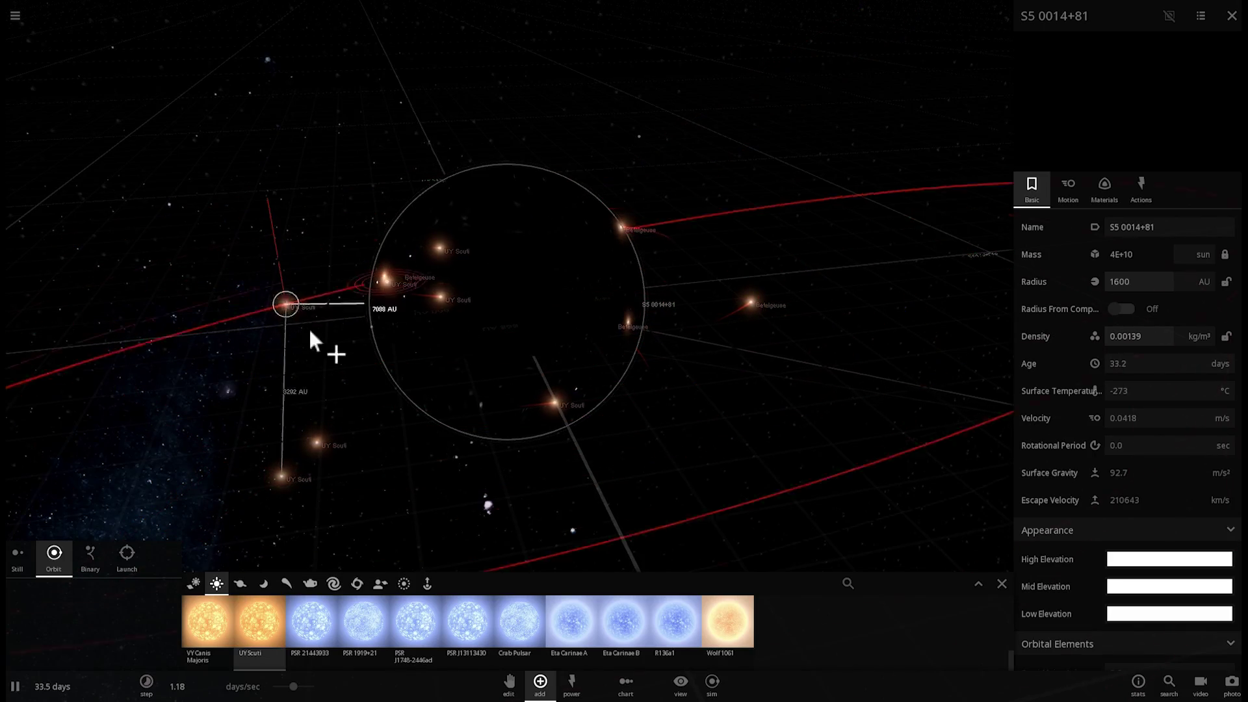
{"action": "left_click", "coordinate": [325, 455]}
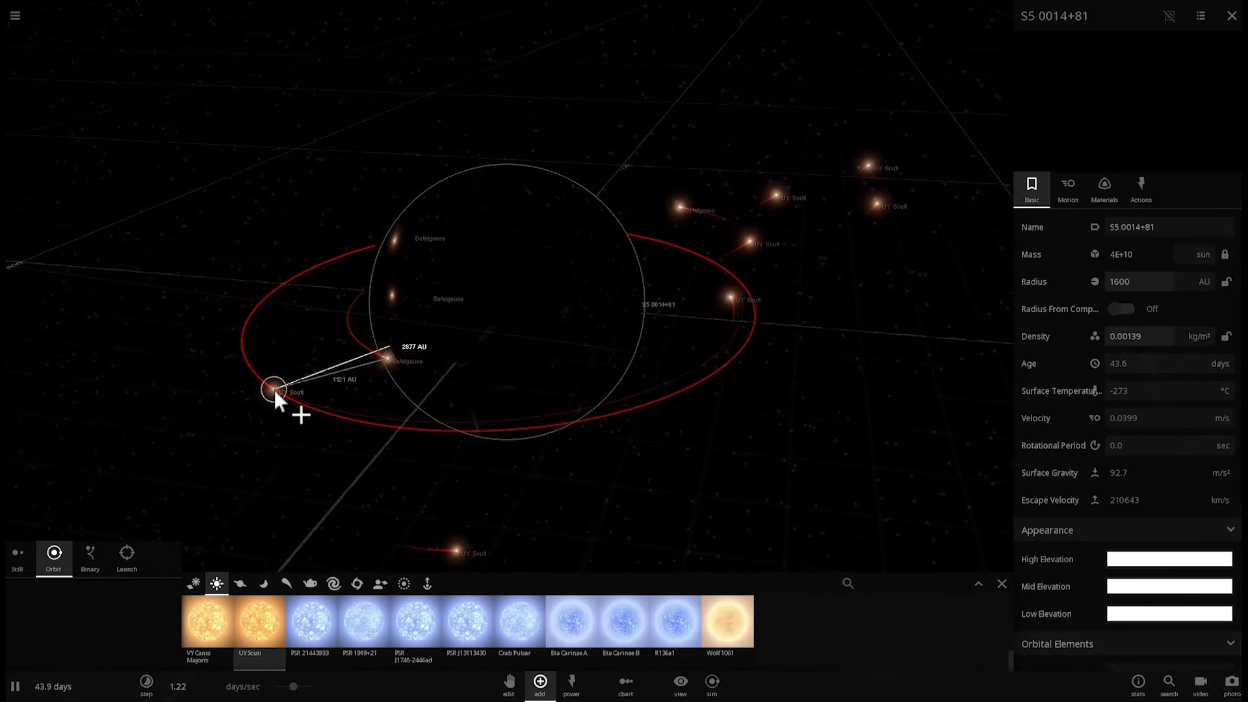
{"action": "left_click", "coordinate": [274, 389]}
Set the newest UY Scuti's orbital eccentricity to 0.68 in its Motion settings.
{"action": "left_click", "coordinate": [1068, 203]}
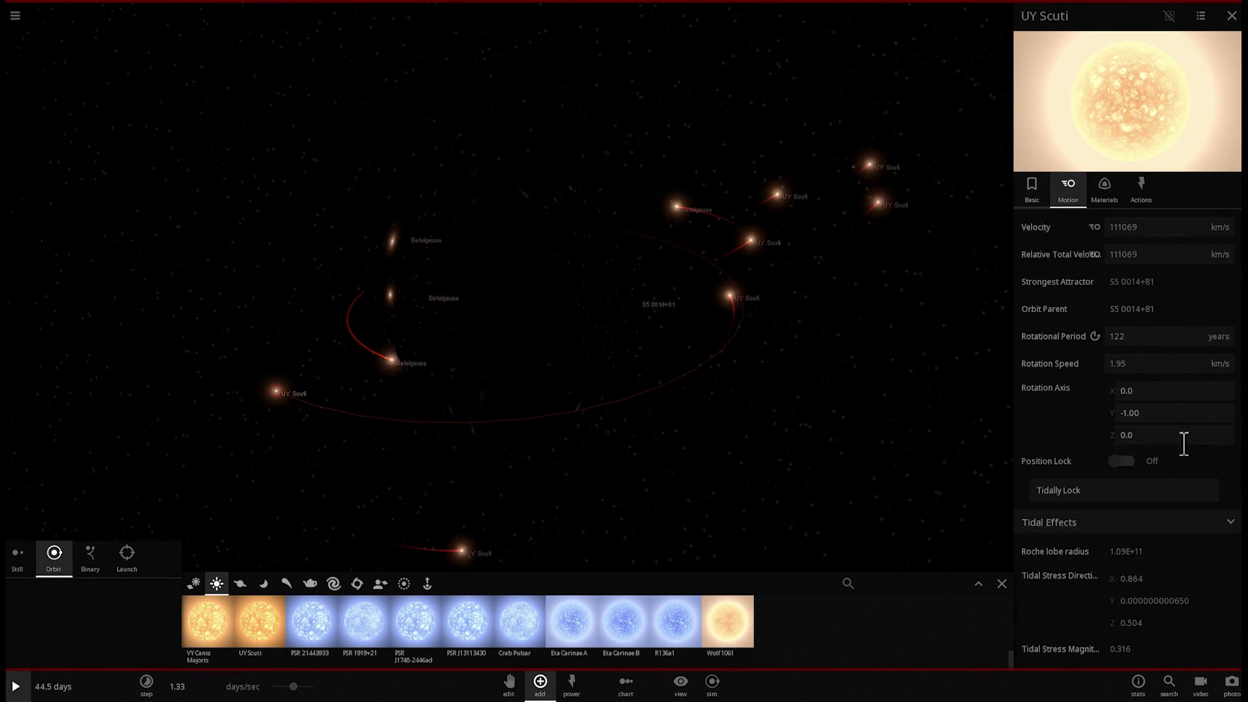
{"action": "scroll", "coordinate": [1168, 448], "scroll_direction": "down", "scroll_amount": 15}
{"action": "scroll", "coordinate": [1168, 453], "scroll_direction": "up", "scroll_amount": 3}
{"action": "left_click_drag", "start_coordinate": [1148, 293], "coordinate": [1199, 292]}
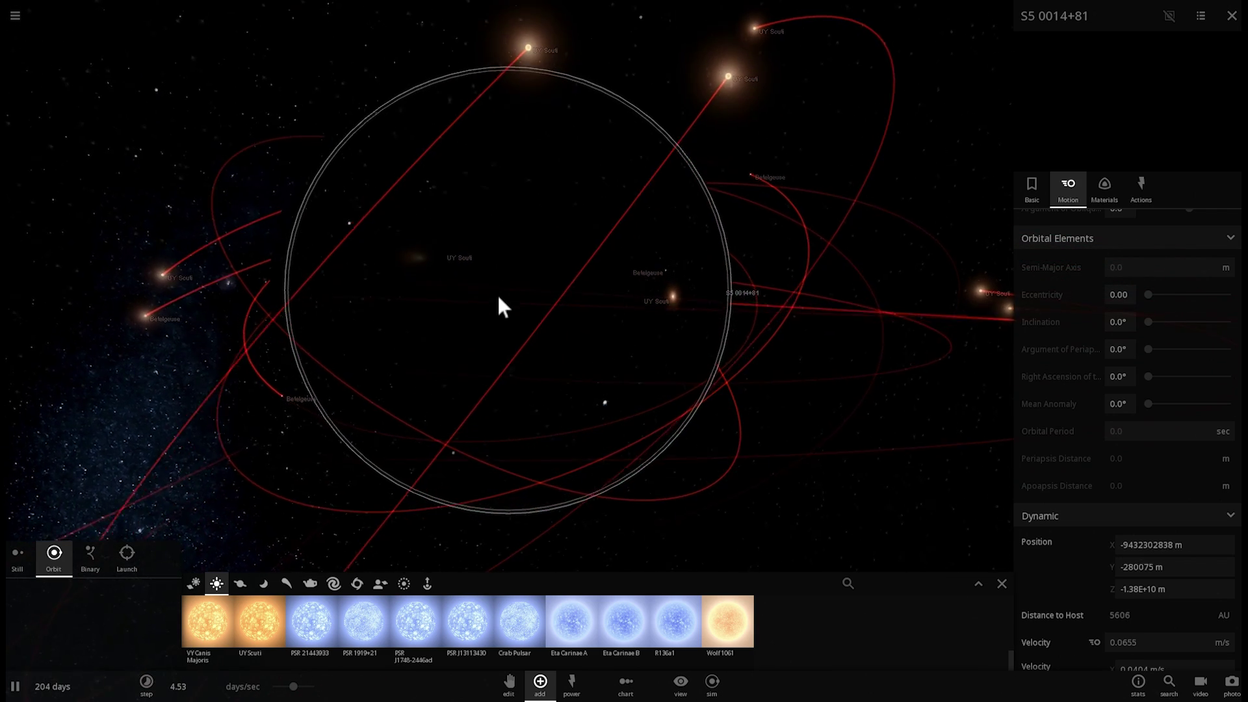
Raise the time rate to 13.9 days/sec and orbit the view around S5 0014+81.
{"action": "scroll", "coordinate": [498, 297], "scroll_direction": "down", "scroll_amount": 5}
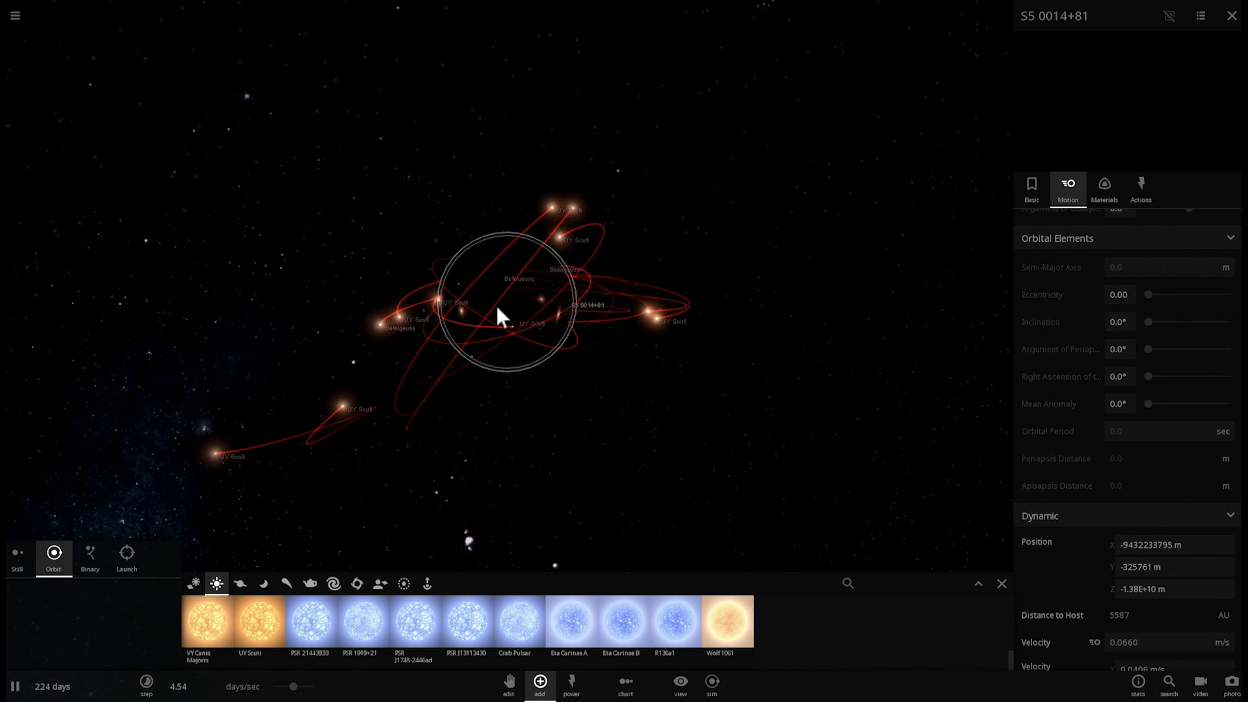
{"action": "scroll", "coordinate": [520, 283], "scroll_direction": "up", "scroll_amount": 3}
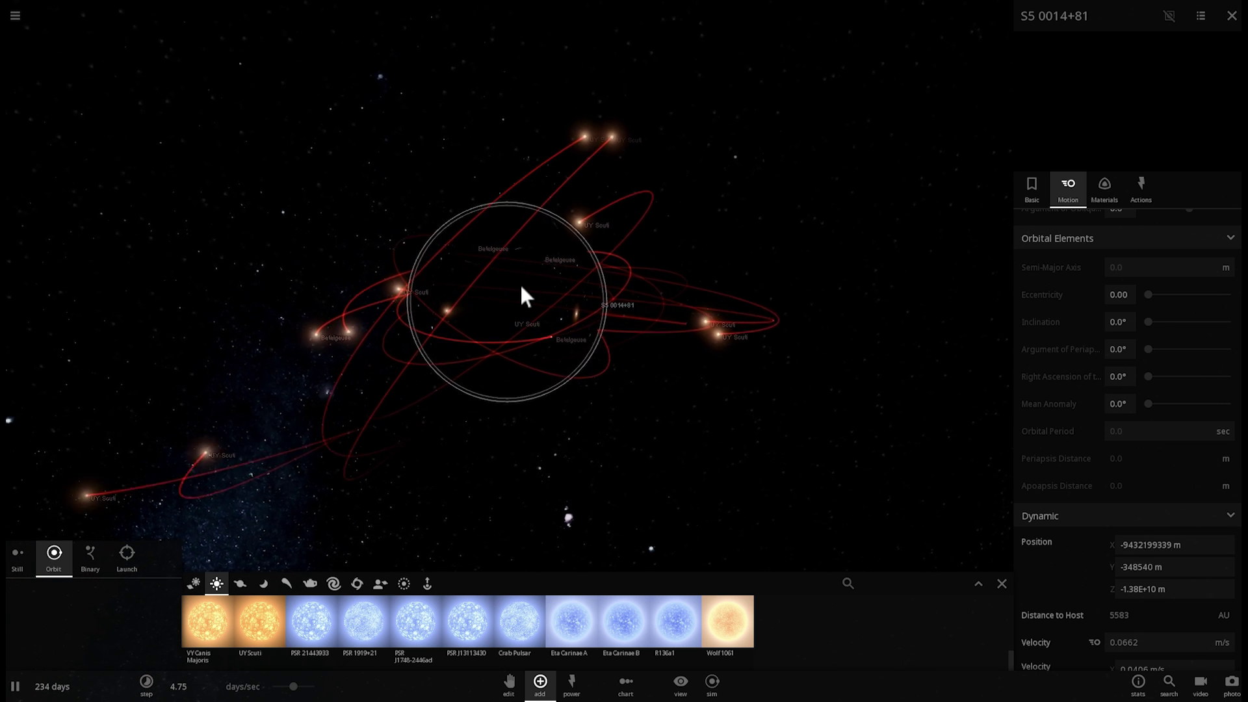
{"action": "scroll", "coordinate": [521, 287], "scroll_direction": "up", "scroll_amount": 3}
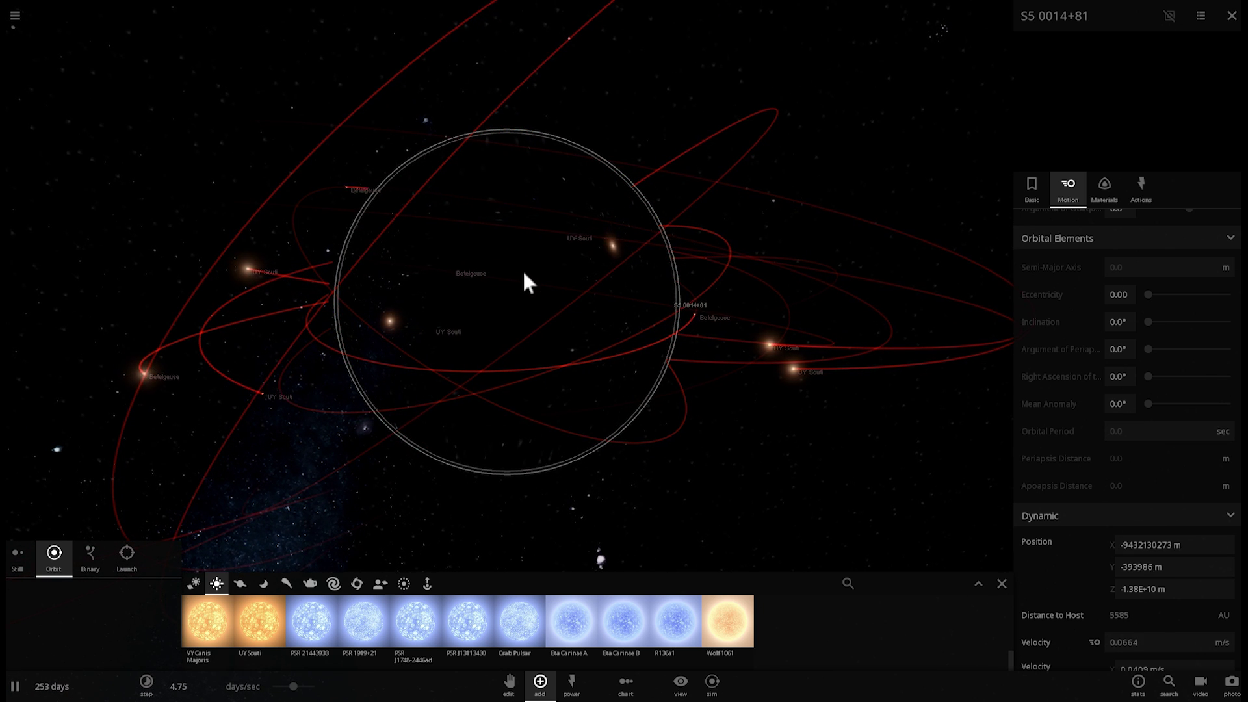
{"action": "scroll", "coordinate": [525, 278], "scroll_direction": "down", "scroll_amount": 2}
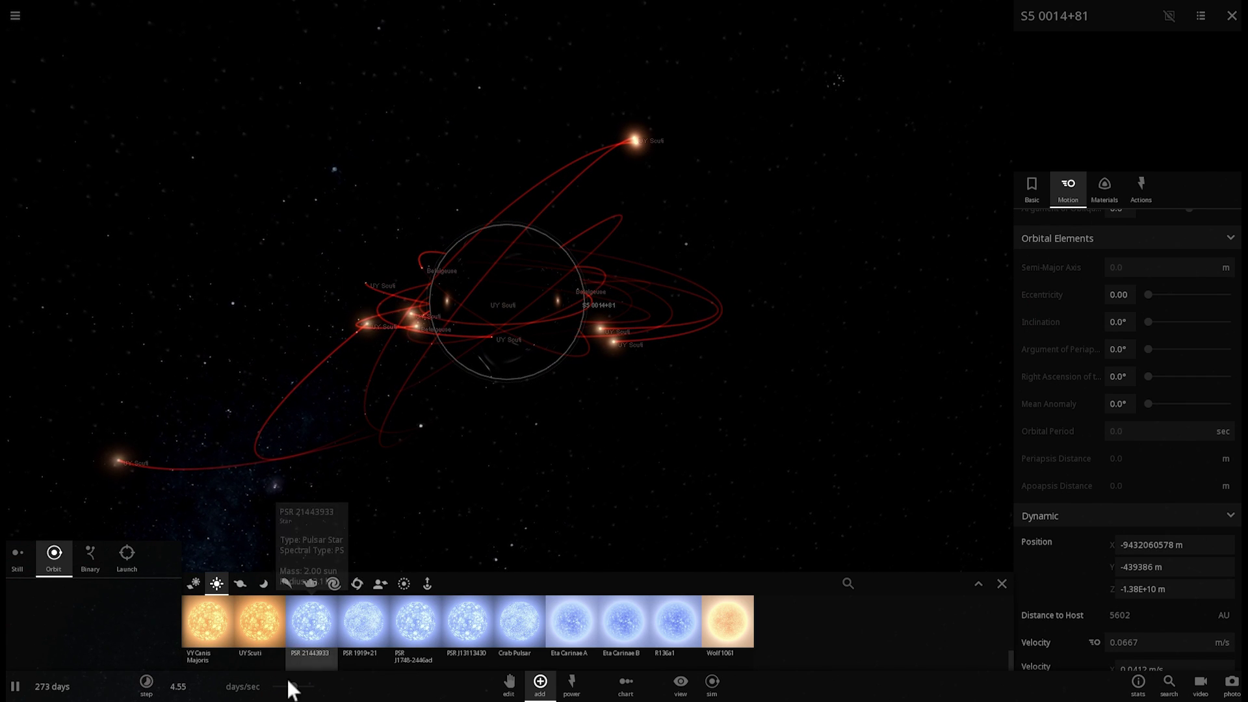
{"action": "left_click_drag", "start_coordinate": [291, 688], "coordinate": [294, 689]}
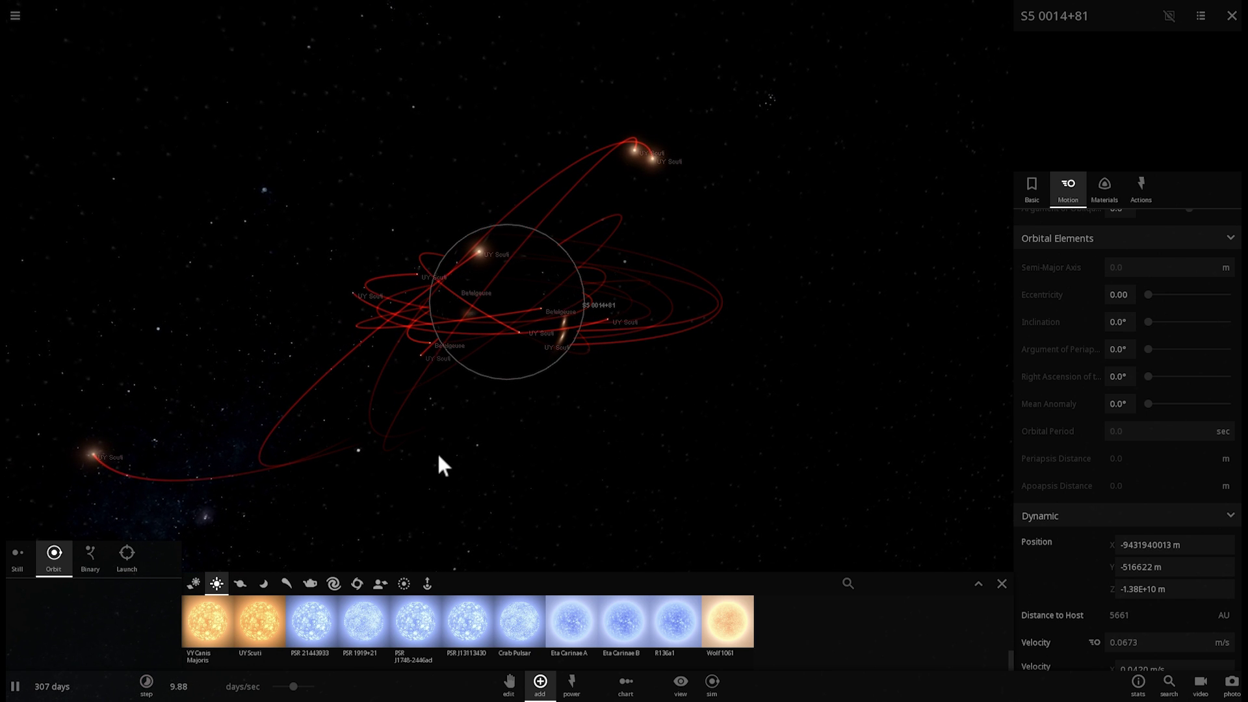
{"action": "mouse_move", "coordinate": [524, 330]}
{"action": "left_mouse_down"}
{"action": "mouse_move", "coordinate": [461, 376]}
{"action": "mouse_move", "coordinate": [510, 317]}
{"action": "left_mouse_up"}
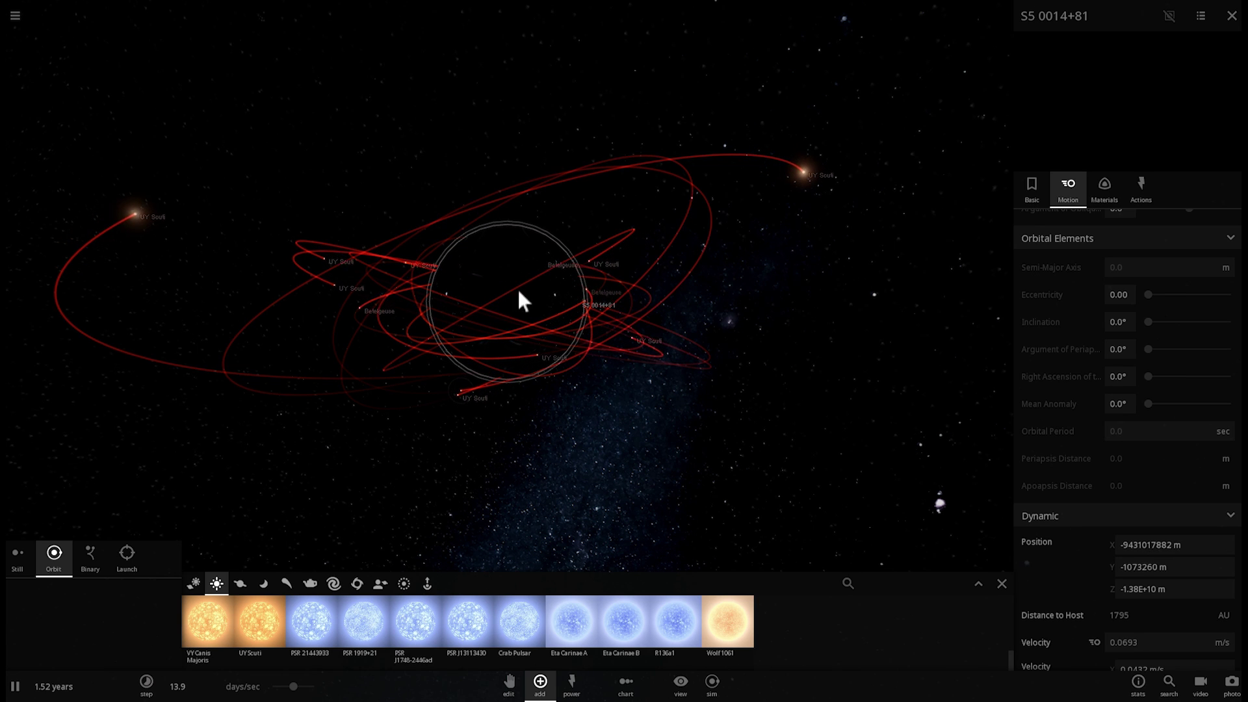
Zoom in on Phoenix Cluster, select it after S5 0014+81, and resume so stars stream in.
{"action": "key", "text": "space"}
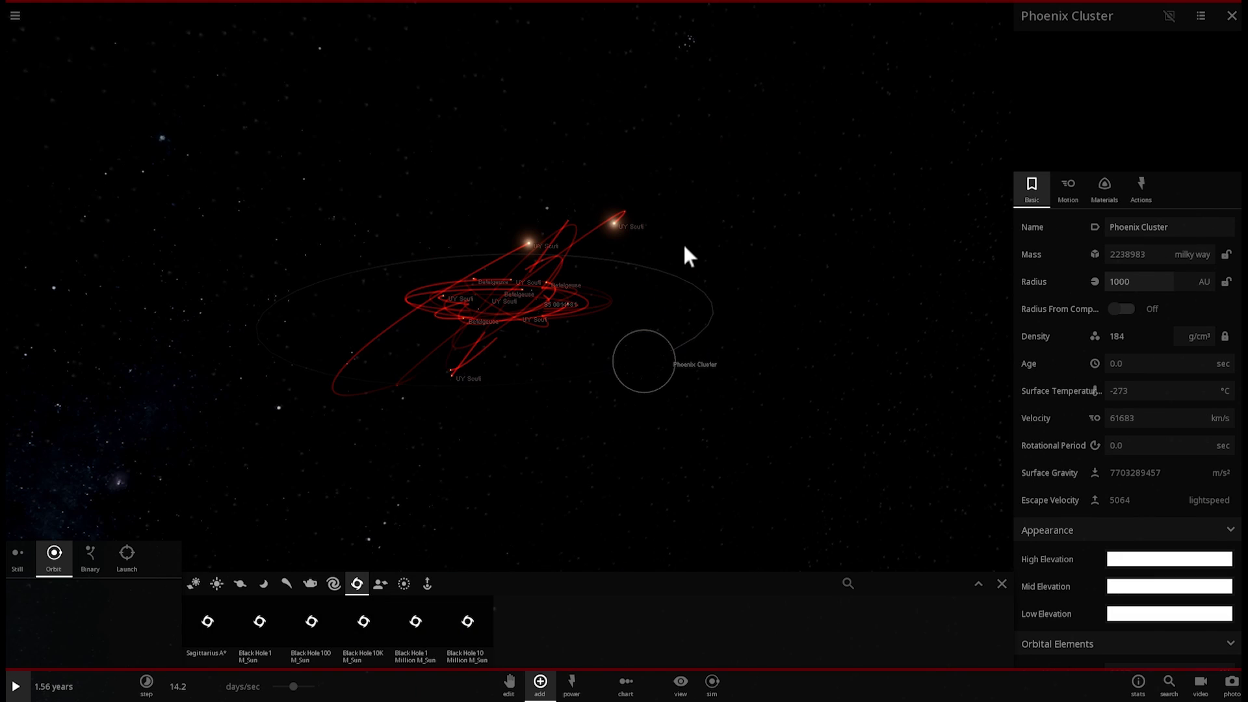
{"action": "scroll", "coordinate": [653, 263], "scroll_direction": "up", "scroll_amount": 3}
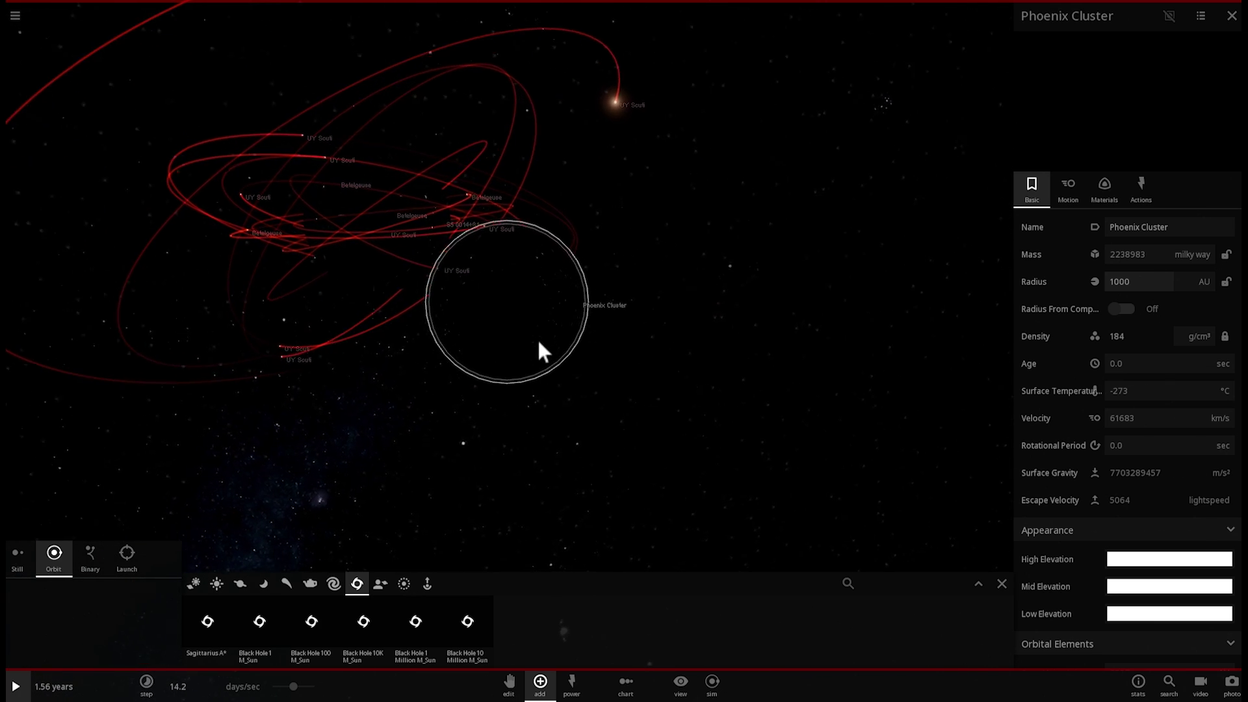
{"action": "scroll", "coordinate": [538, 318], "scroll_direction": "up", "scroll_amount": 3}
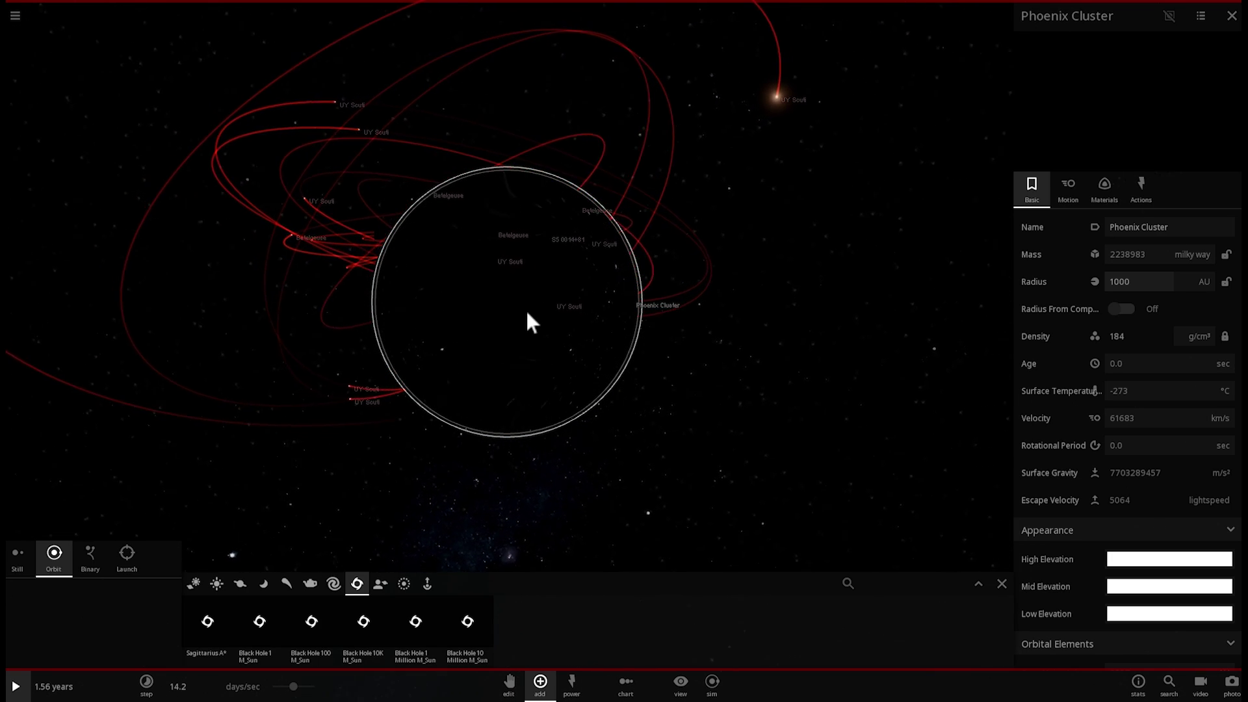
{"action": "left_click", "coordinate": [355, 222]}
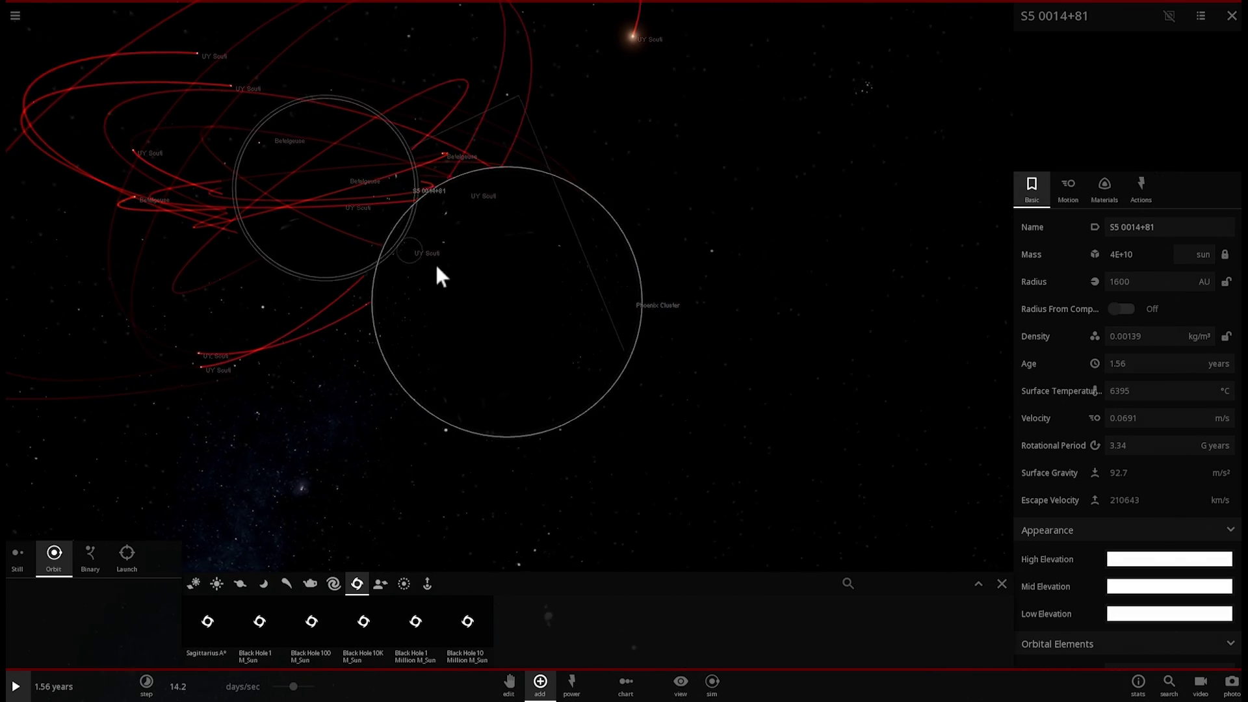
{"action": "left_click", "coordinate": [520, 299]}
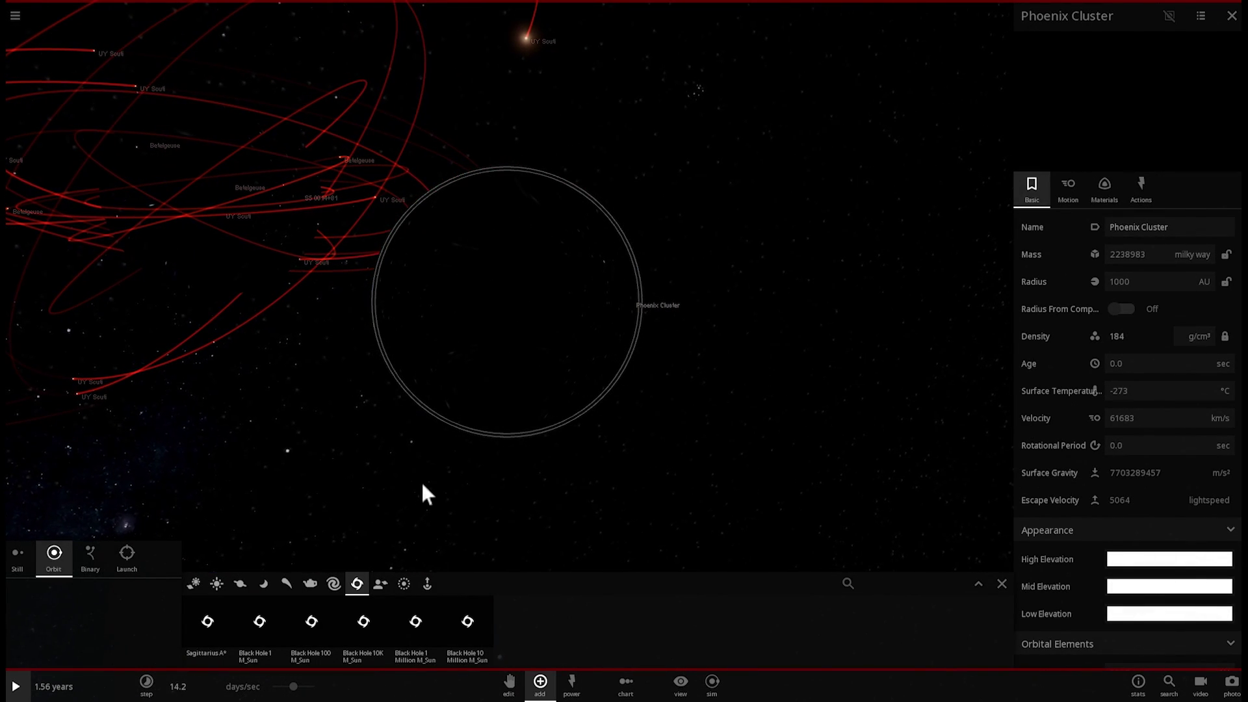
{"action": "key", "text": "space"}
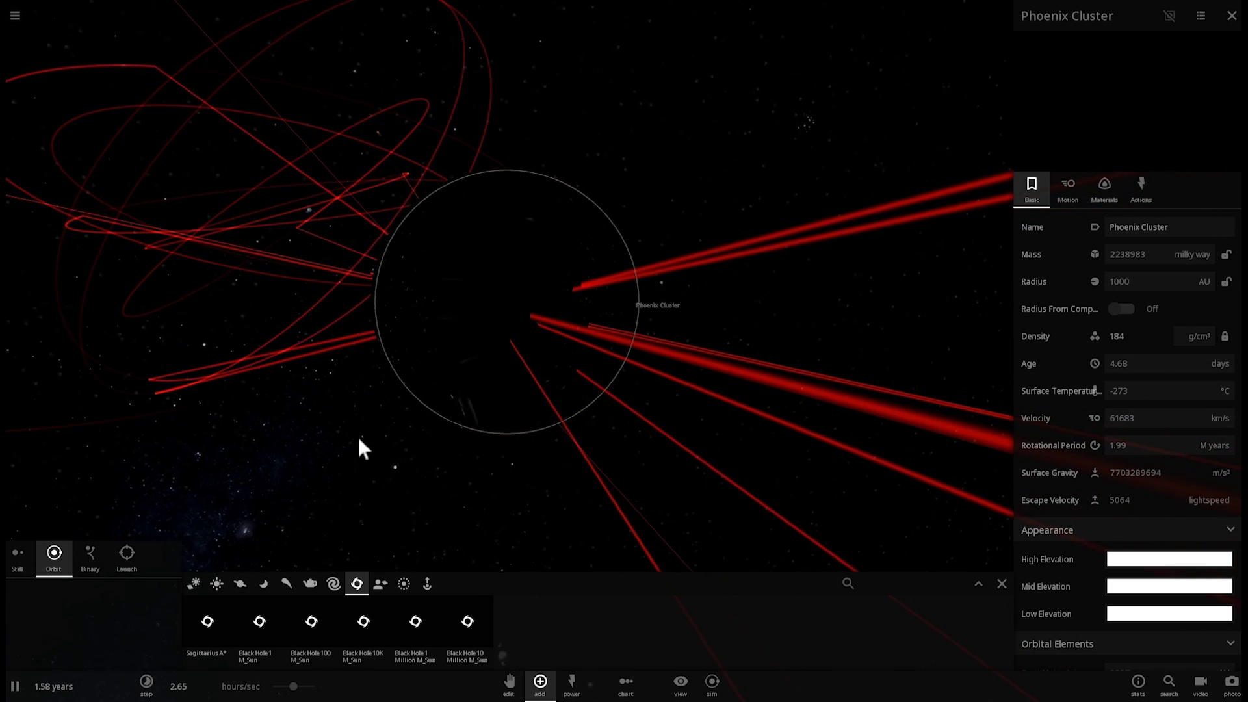
Pause, then orbit and zoom out around Phoenix Cluster to watch the star trails converge.
{"action": "left_click_drag", "start_coordinate": [361, 447], "coordinate": [446, 423]}
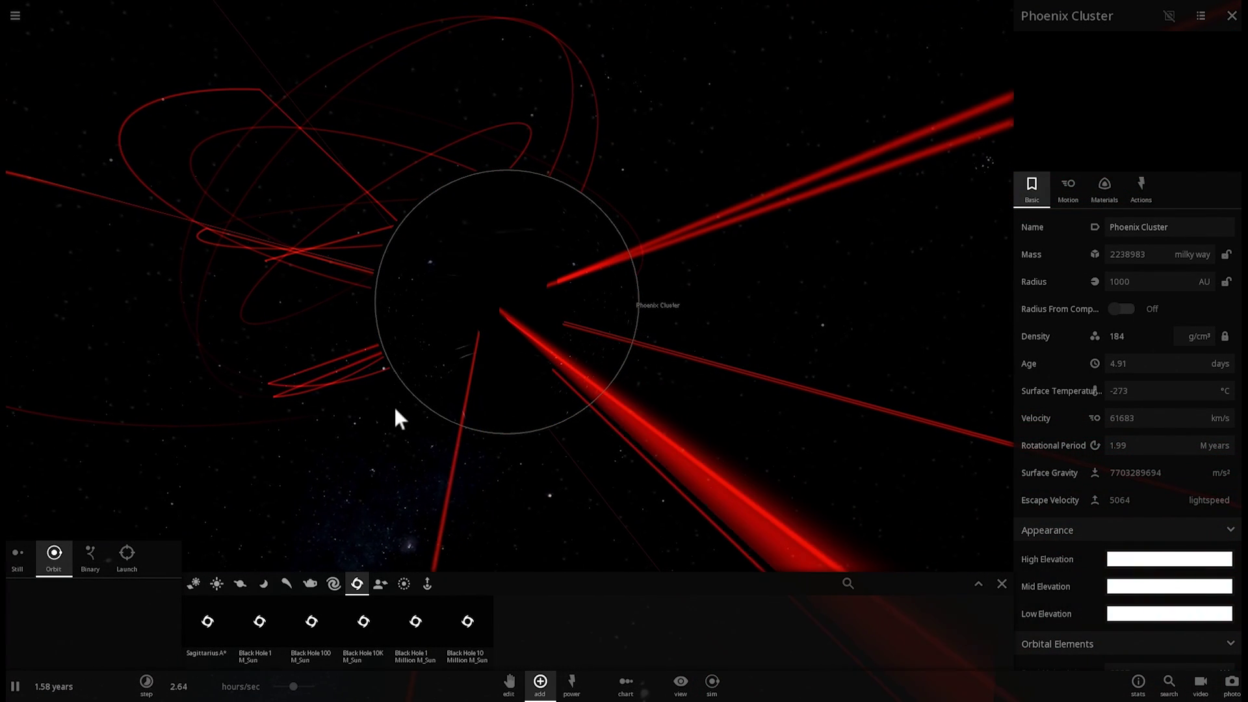
{"action": "left_click_drag", "start_coordinate": [457, 393], "coordinate": [459, 338]}
{"action": "key", "text": "space"}
{"action": "key", "text": "space"}
{"action": "left_click_drag", "start_coordinate": [470, 382], "coordinate": [399, 236]}
{"action": "left_click_drag", "start_coordinate": [440, 334], "coordinate": [281, 680]}
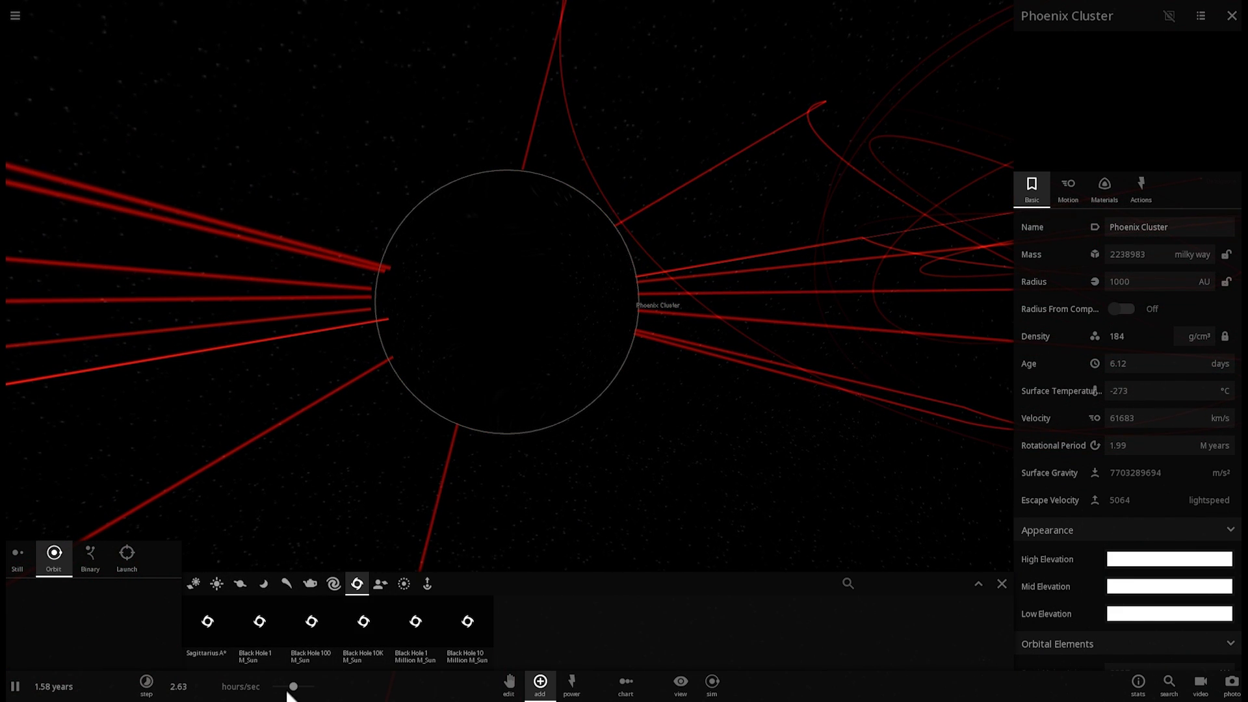
{"action": "scroll", "coordinate": [496, 488], "scroll_direction": "down", "scroll_amount": 3}
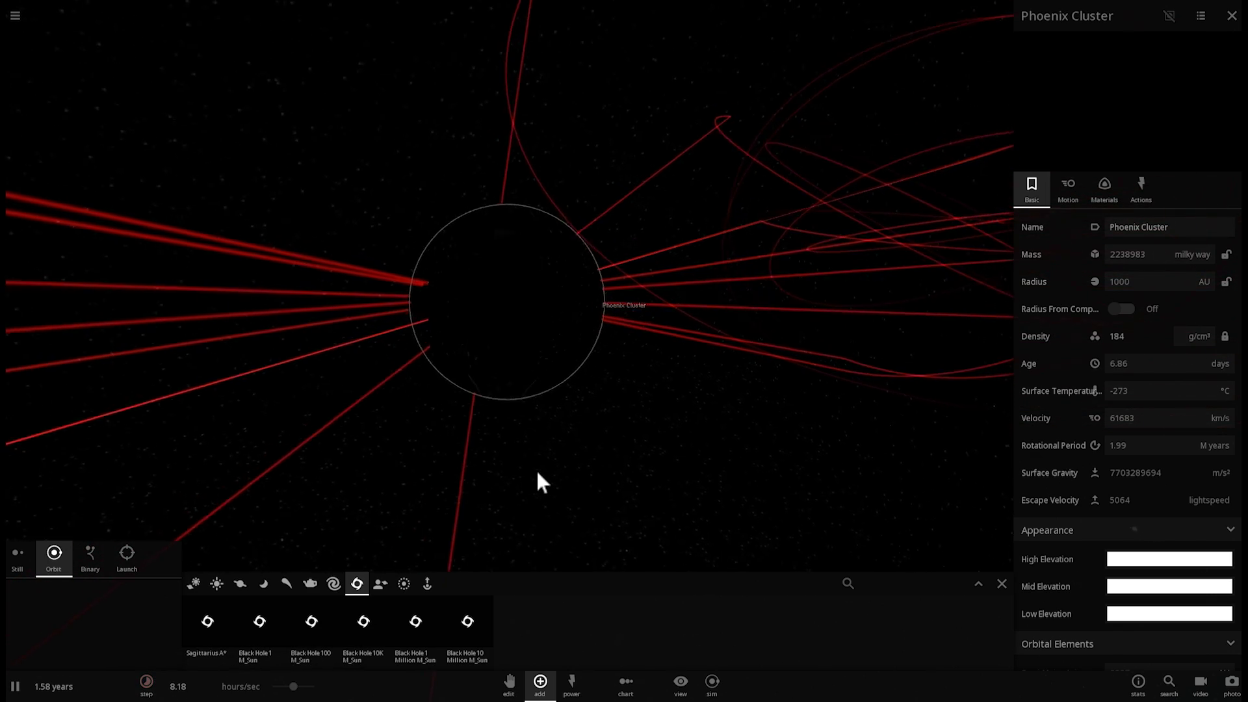
{"action": "scroll", "coordinate": [544, 478], "scroll_direction": "down", "scroll_amount": 2}
{"action": "left_click_drag", "start_coordinate": [546, 474], "coordinate": [462, 310]}
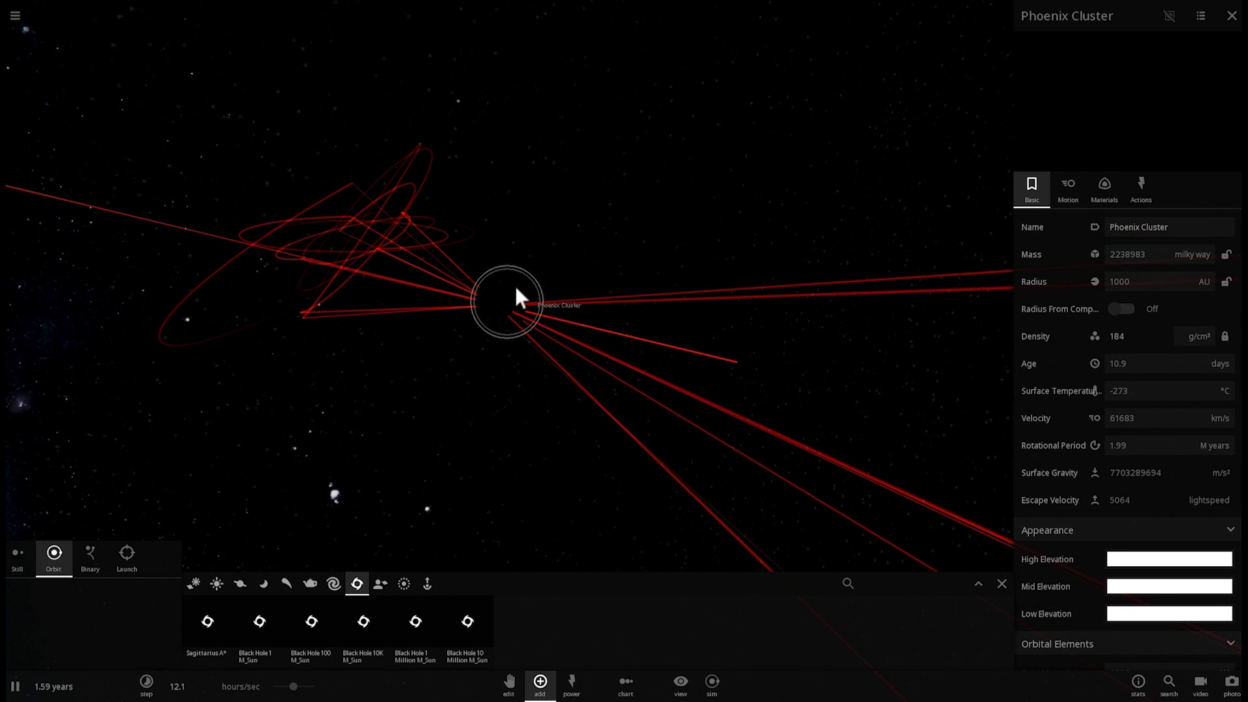
Load the S5 0014+81 simulation and pick UY Scuti with Still placement.
{"action": "left_click", "coordinate": [16, 14]}
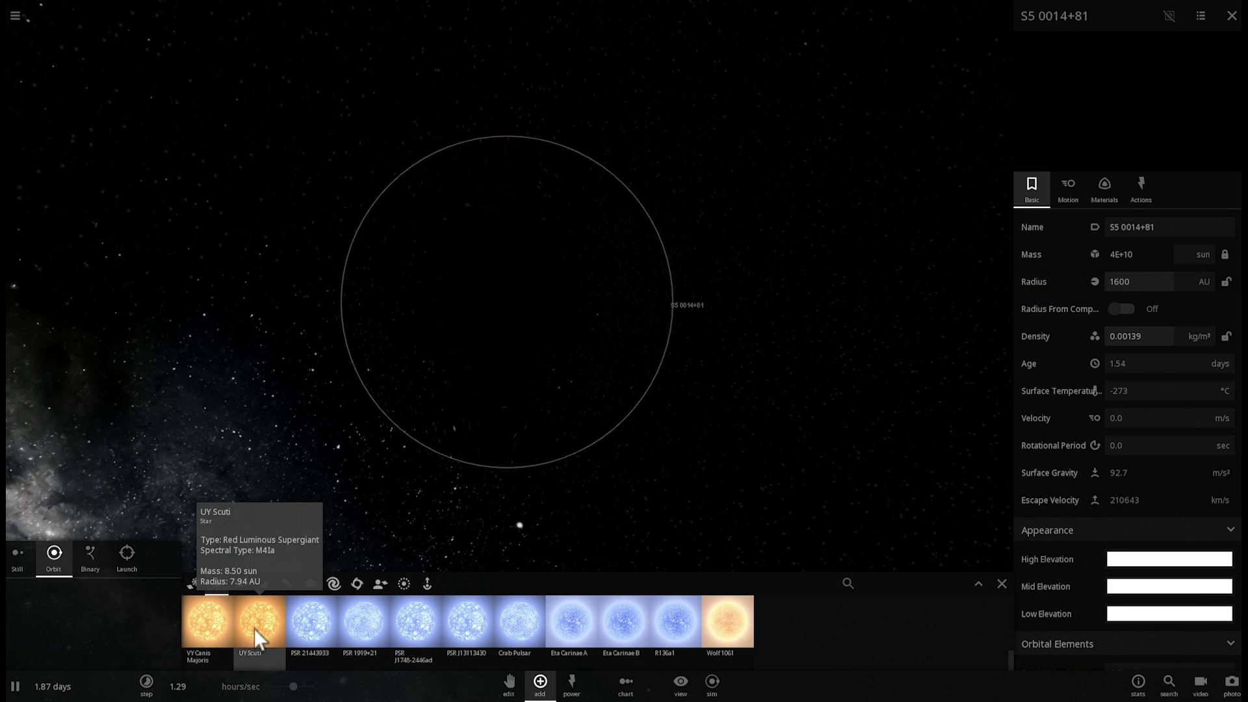
{"action": "left_click", "coordinate": [253, 628]}
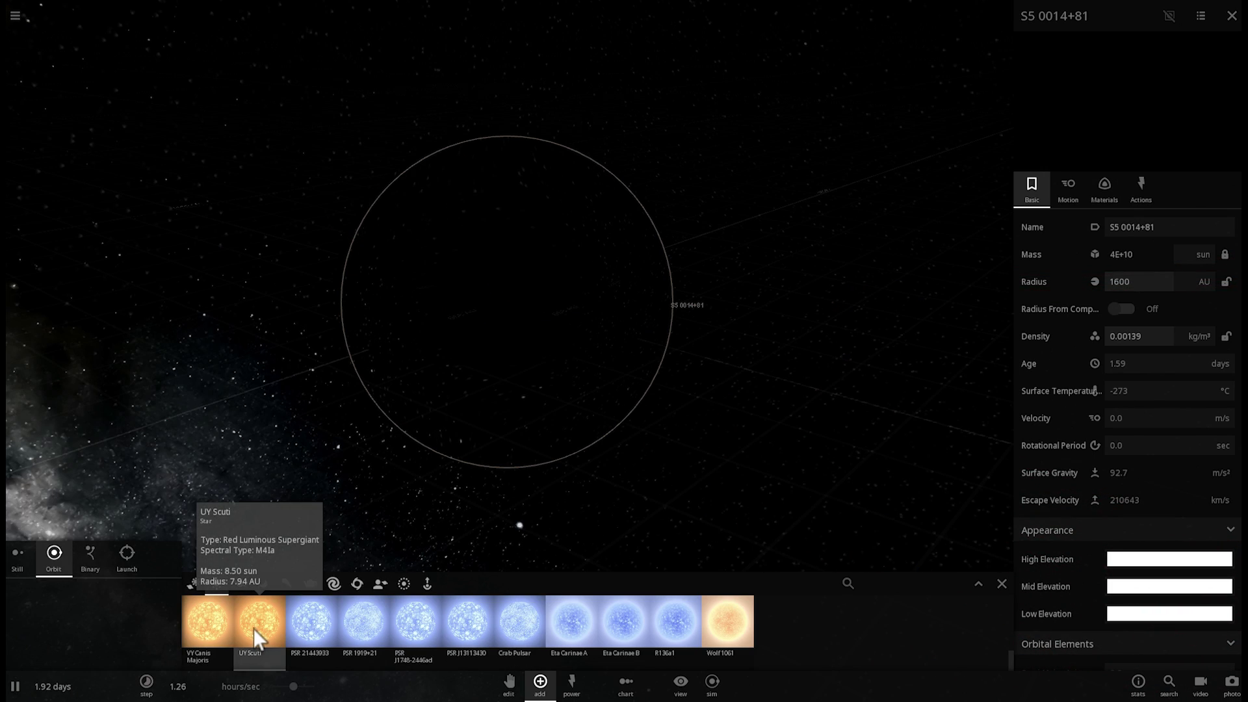
{"action": "left_click", "coordinate": [23, 570]}
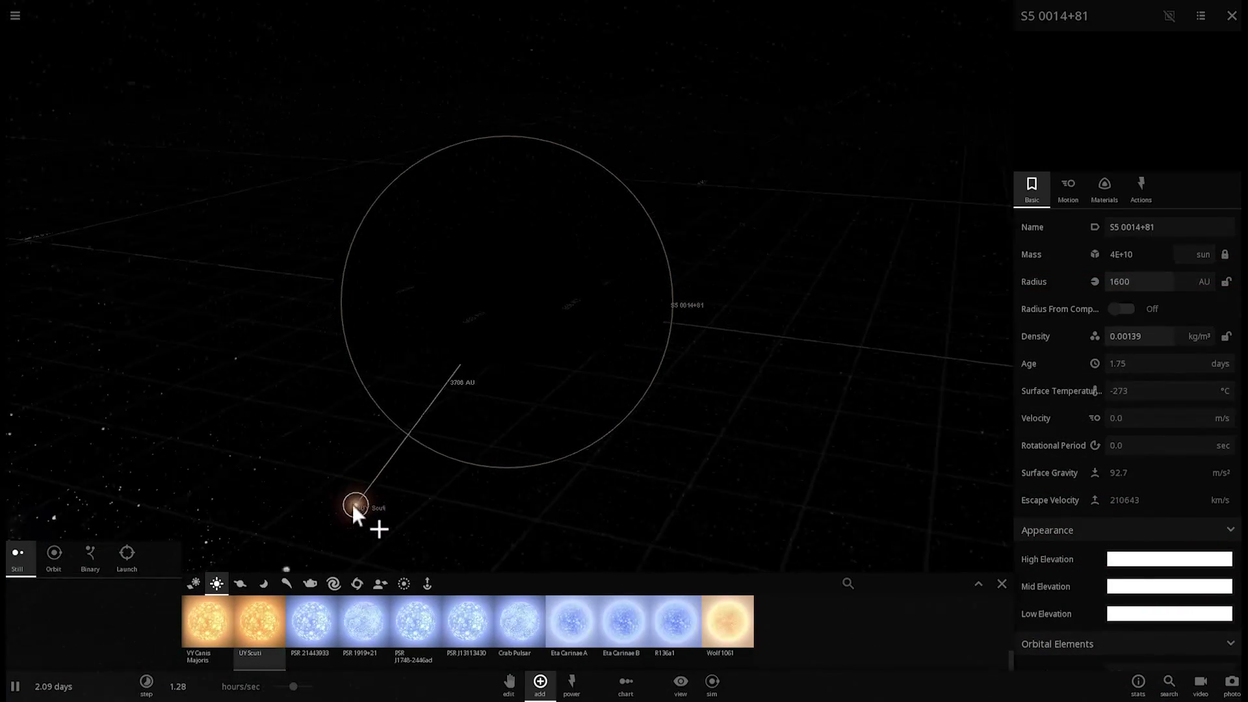
Slow the time rate to minutes per second and place UY Scuti beside the black hole.
{"action": "left_click_drag", "start_coordinate": [351, 504], "coordinate": [287, 501]}
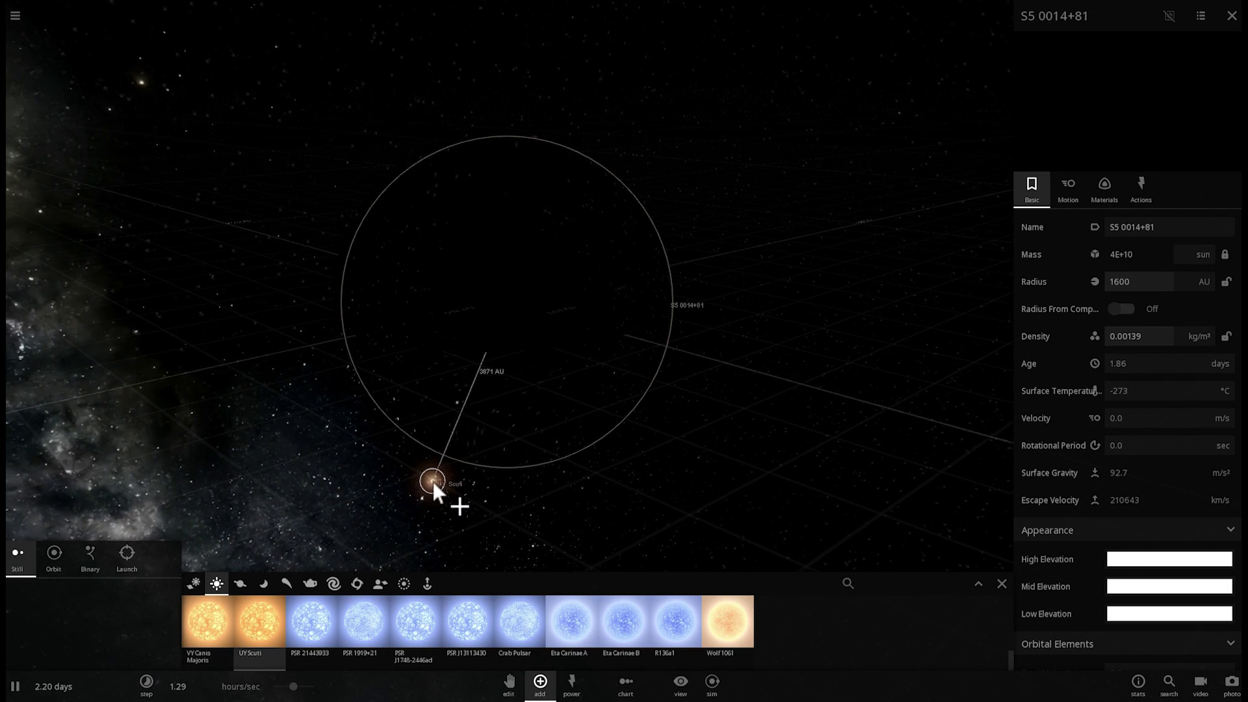
{"action": "left_click_drag", "start_coordinate": [432, 484], "coordinate": [328, 464]}
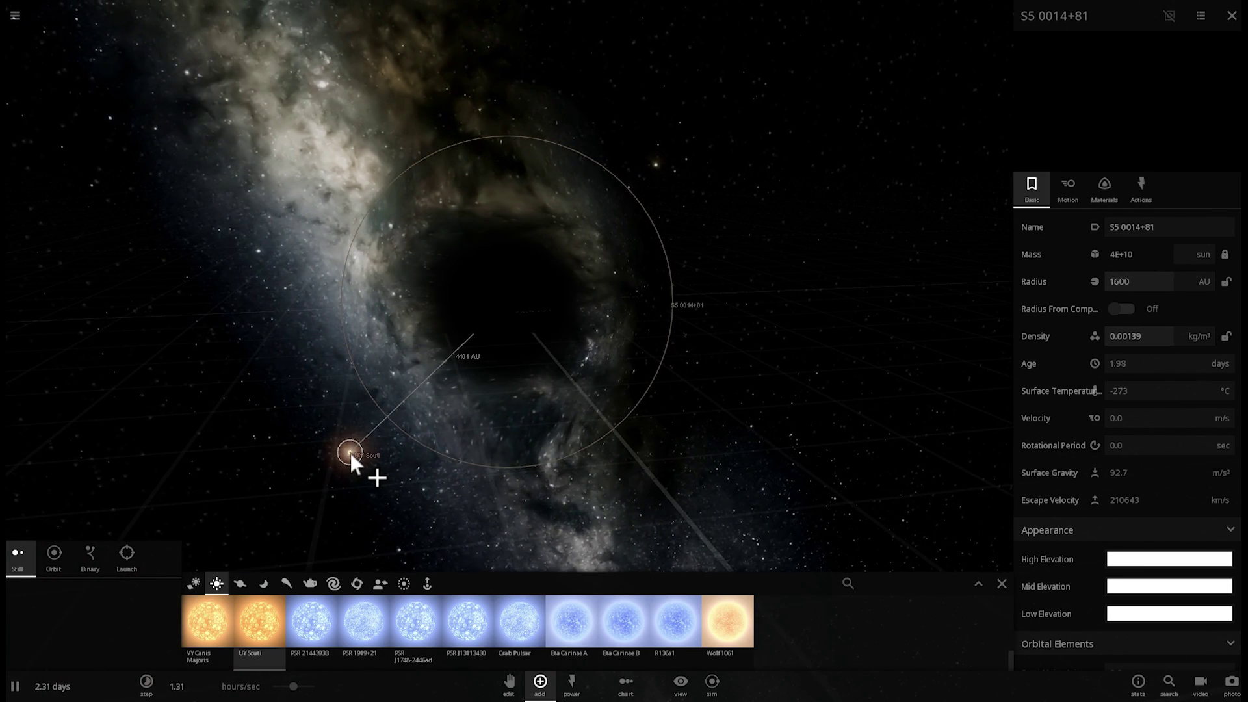
{"action": "left_click_drag", "start_coordinate": [293, 686], "coordinate": [265, 688]}
{"action": "left_click_drag", "start_coordinate": [339, 489], "coordinate": [338, 444]}
{"action": "left_click", "coordinate": [338, 445]}
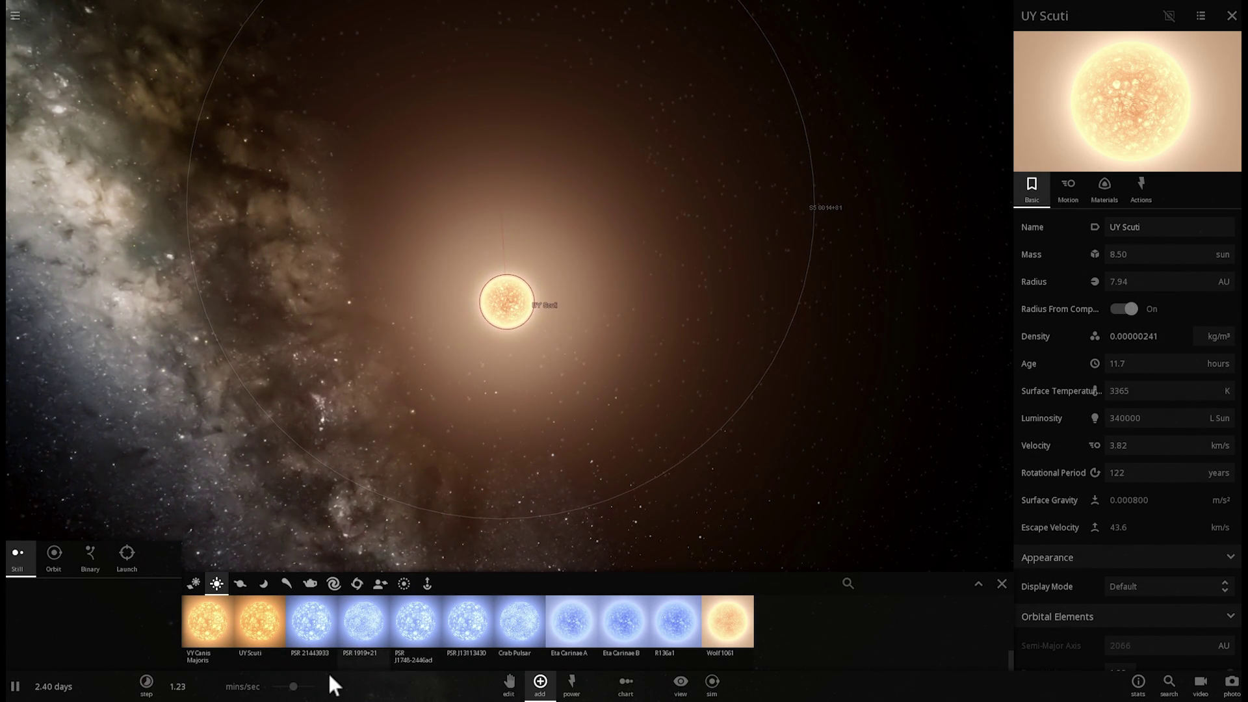
Nudge the time rate up to about 4.43 mins/sec and close the object palette.
{"action": "left_click_drag", "start_coordinate": [294, 689], "coordinate": [304, 691]}
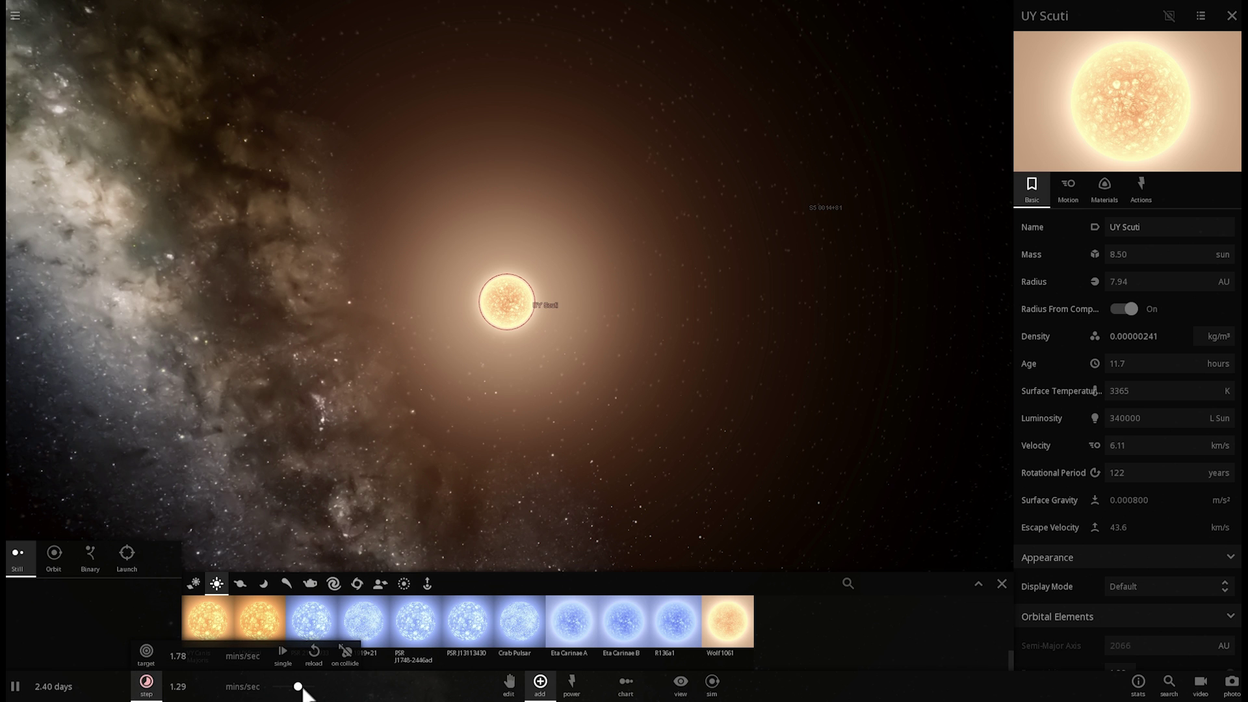
{"action": "left_click_drag", "start_coordinate": [431, 481], "coordinate": [465, 473]}
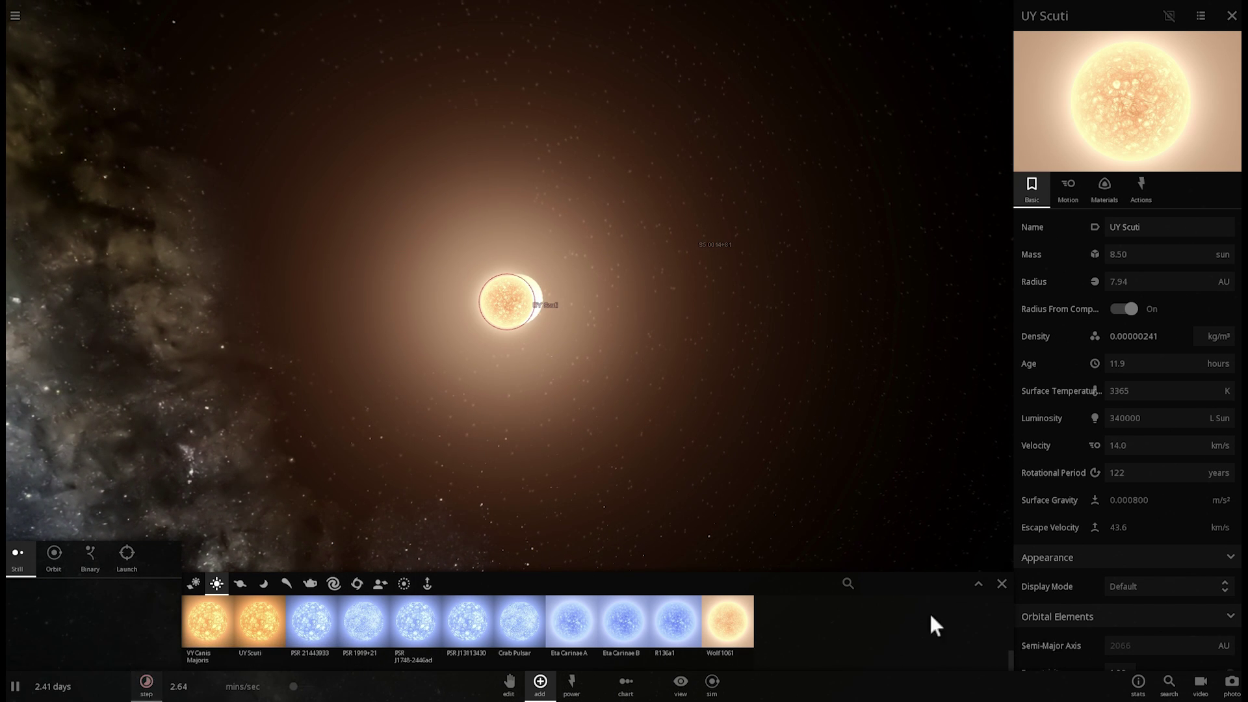
{"action": "left_click", "coordinate": [1001, 584]}
{"action": "left_click_drag", "start_coordinate": [556, 490], "coordinate": [601, 488]}
{"action": "left_click", "coordinate": [295, 687]}
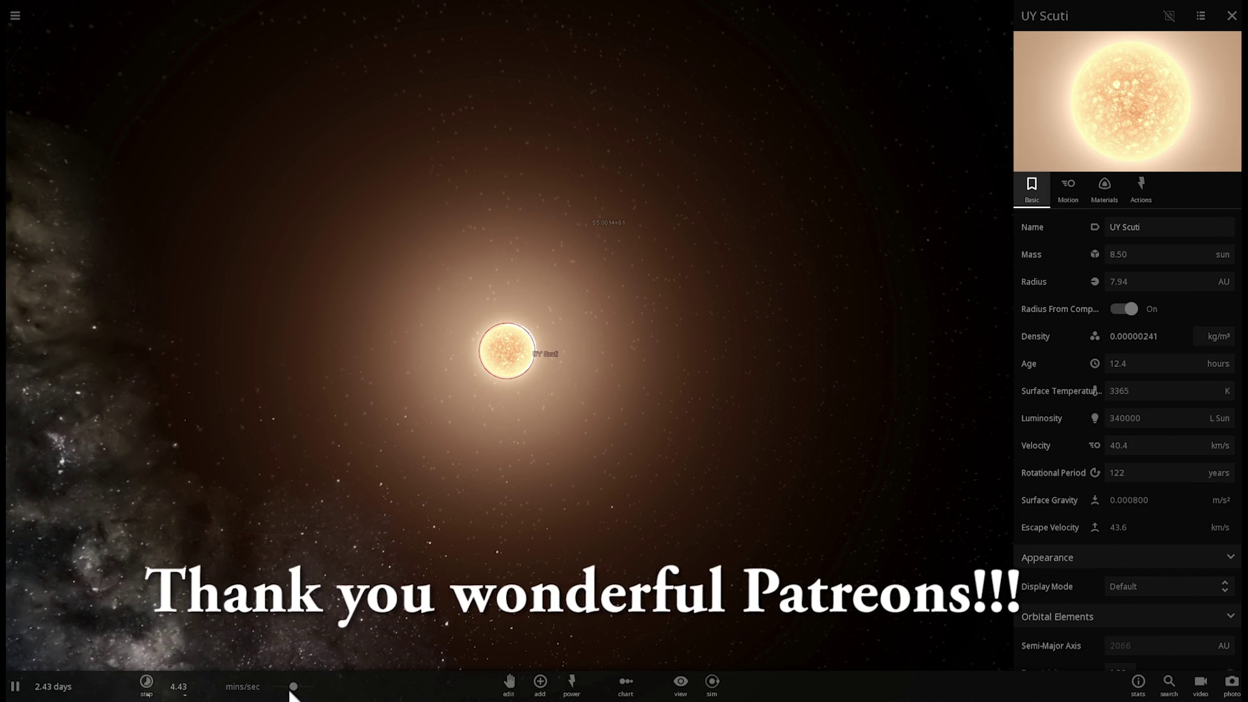
Select S5 0014+81, raise the speed to 5.57 days/sec, and close its properties panel.
{"action": "left_click", "coordinate": [553, 244]}
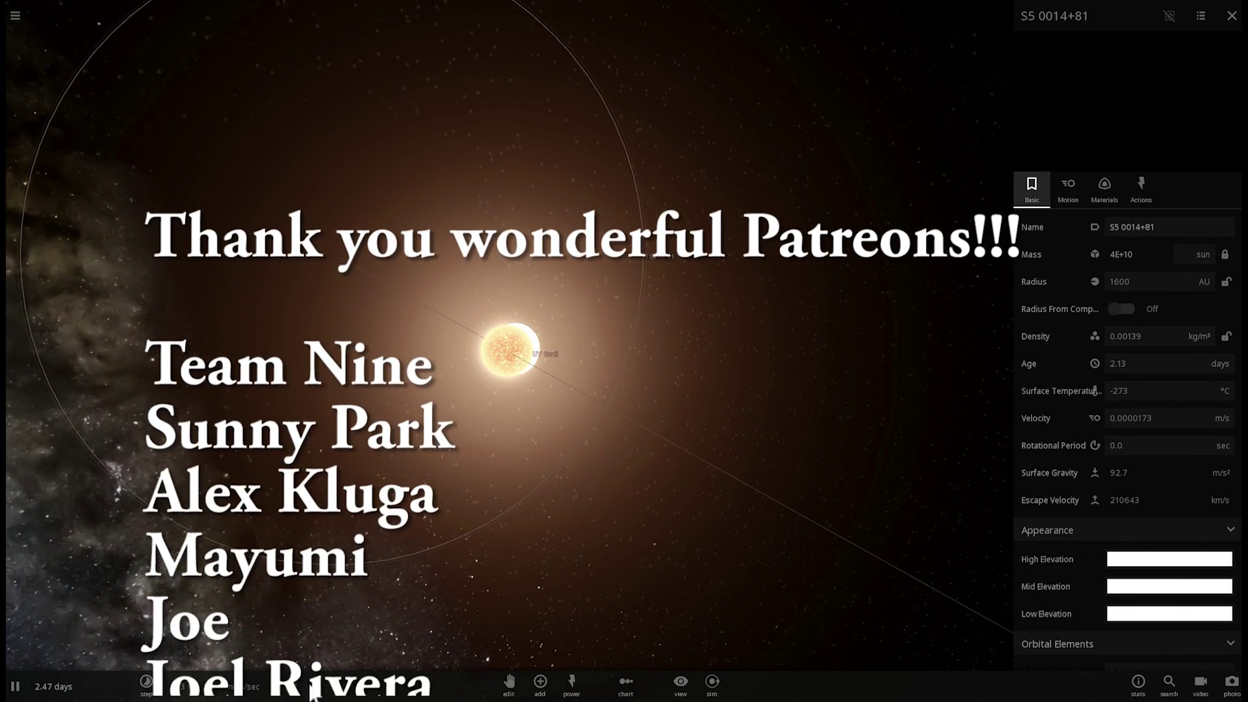
{"action": "mouse_move", "coordinate": [310, 691]}
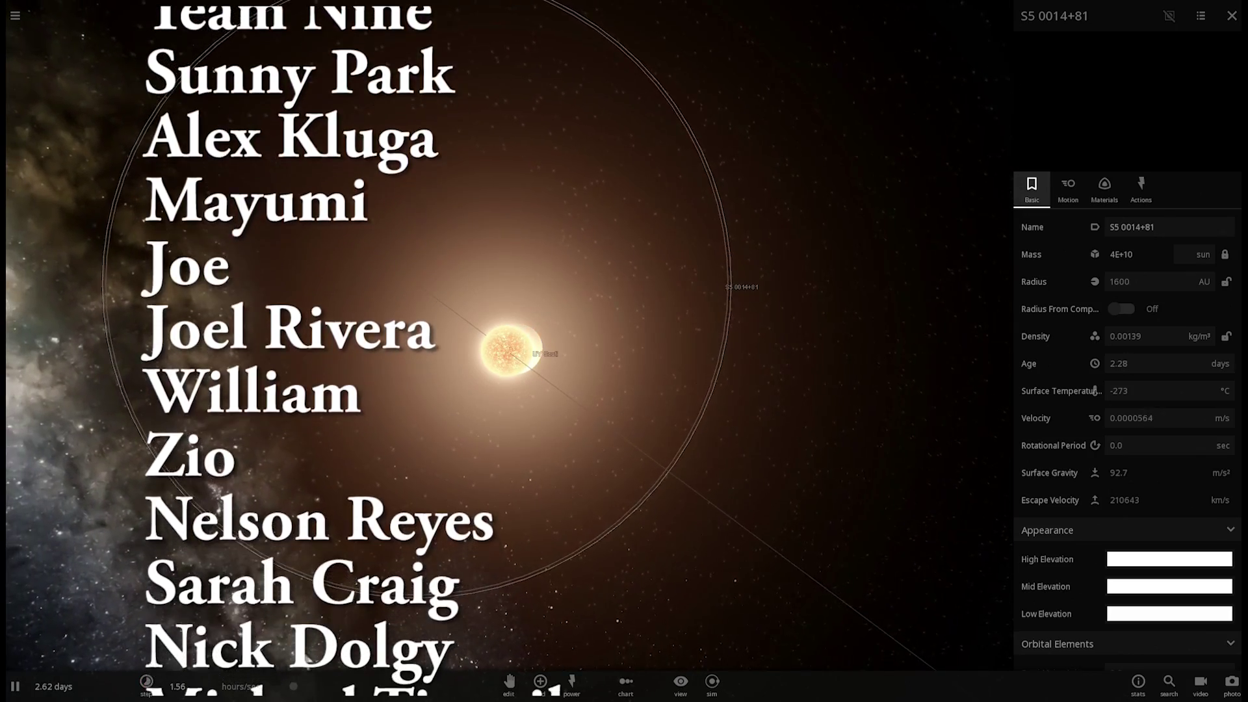
{"action": "left_click_drag", "start_coordinate": [293, 686], "coordinate": [303, 687]}
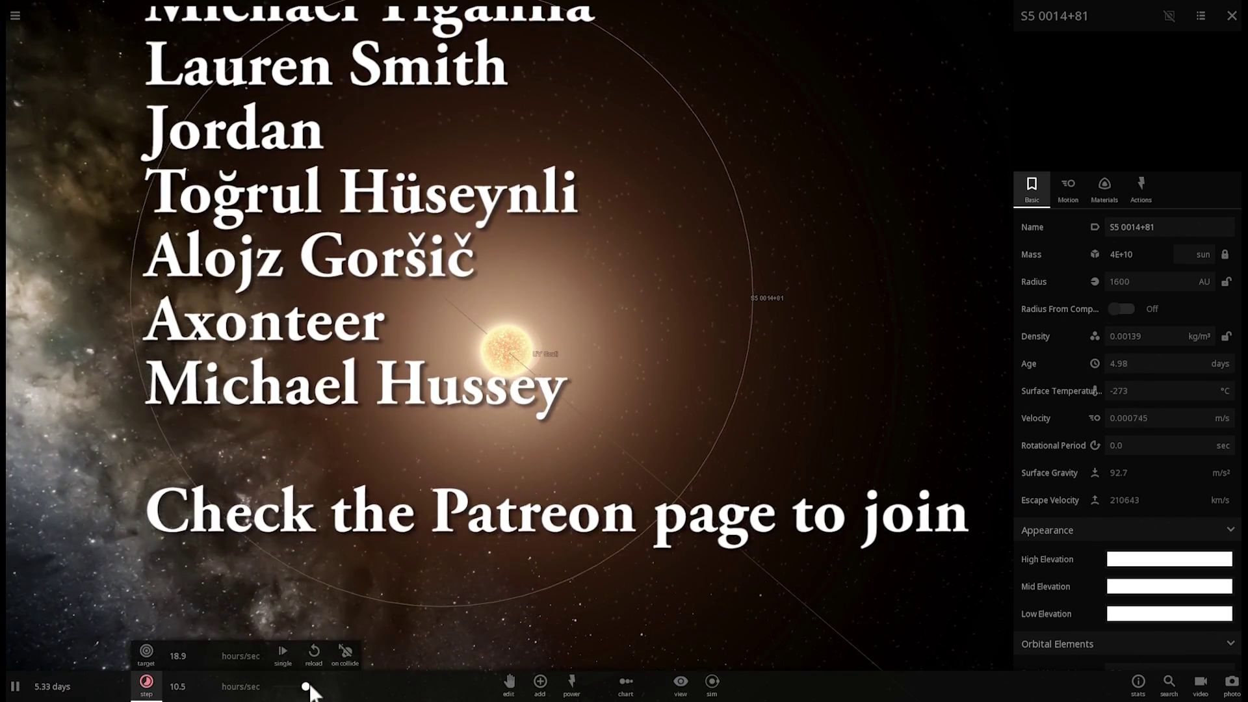
{"action": "scroll", "coordinate": [310, 687], "scroll_direction": "up", "scroll_amount": 3}
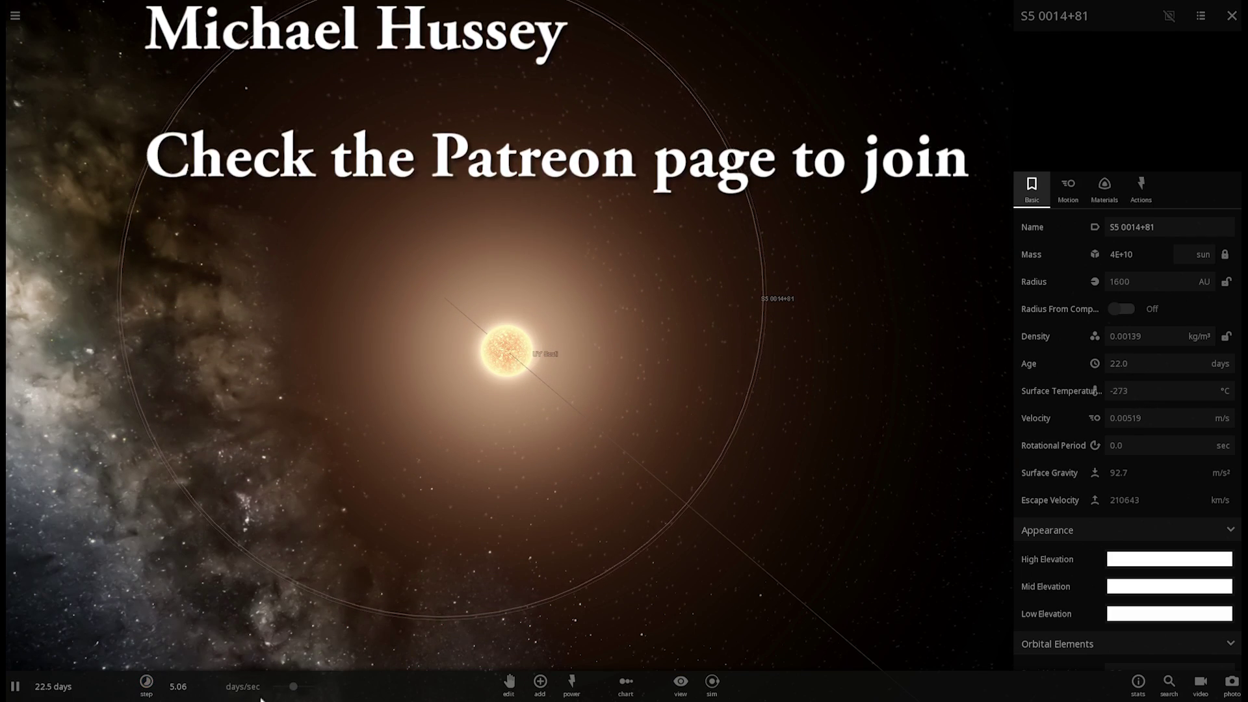
{"action": "left_click", "coordinate": [1232, 16]}
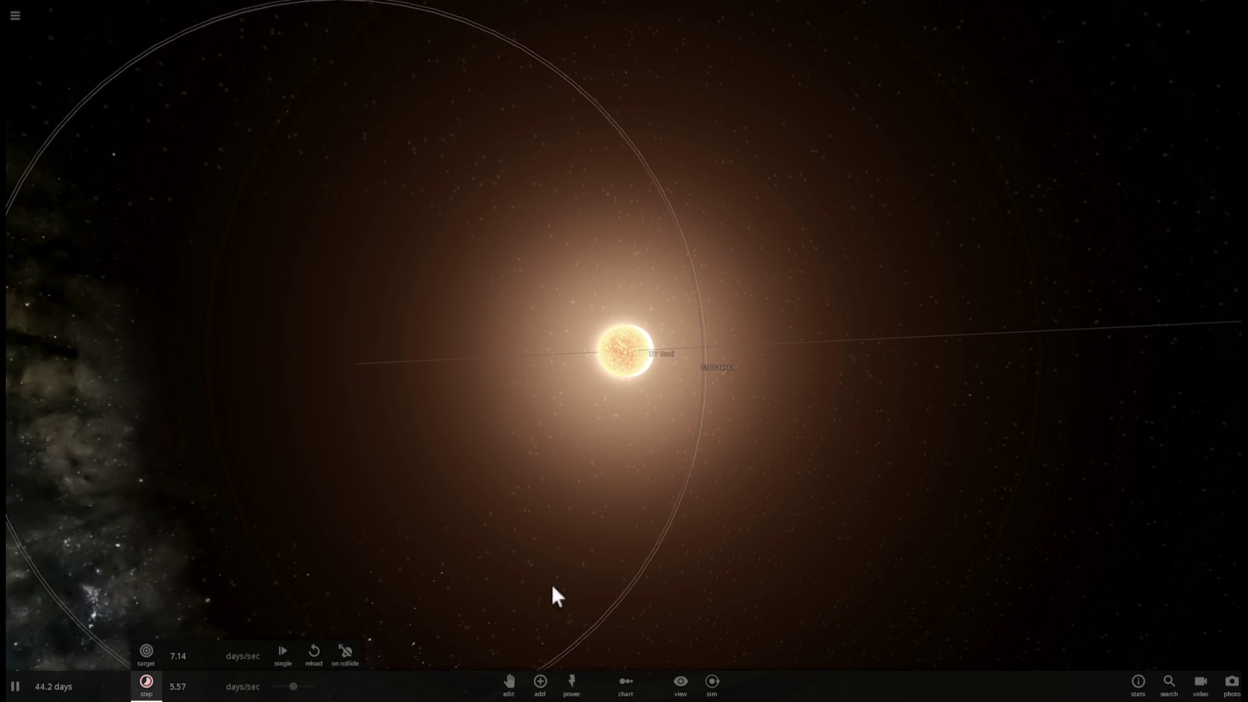